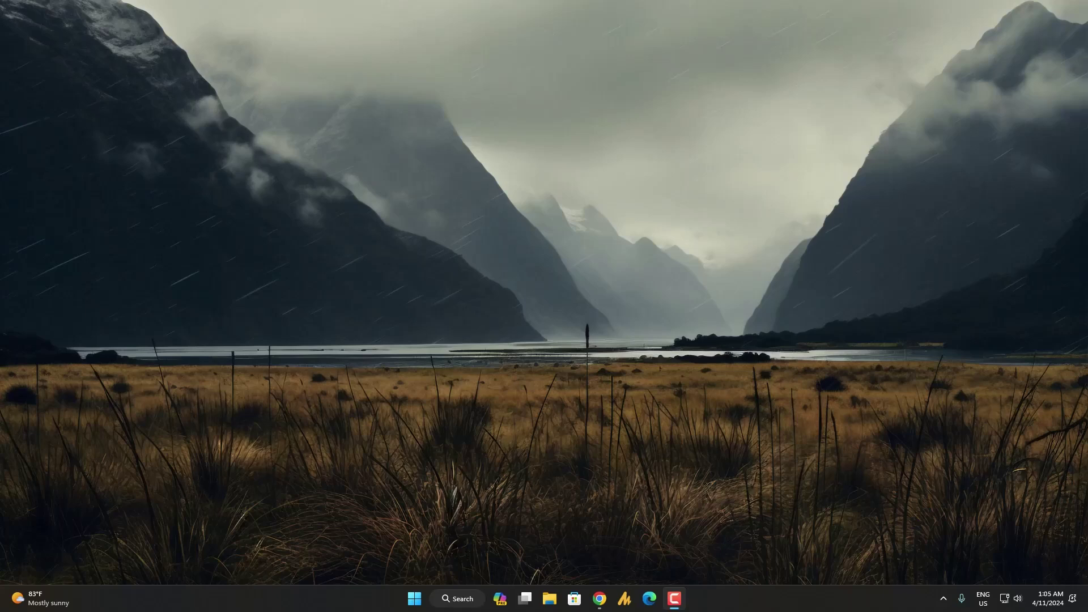
Search Windows for the restore point settings and open the System Protection options.
key(super+s)
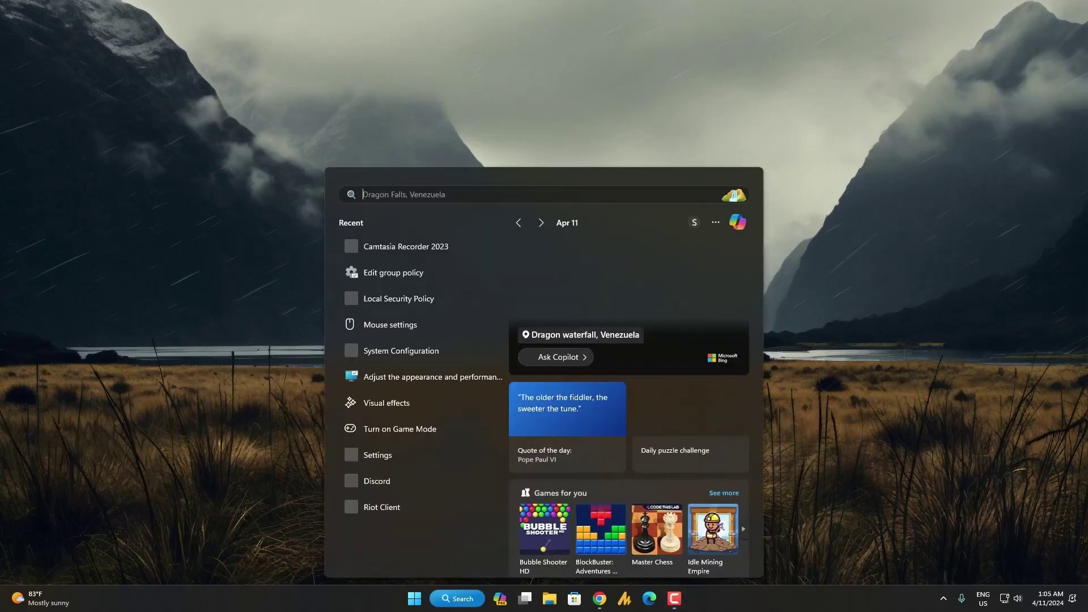
text(restire)
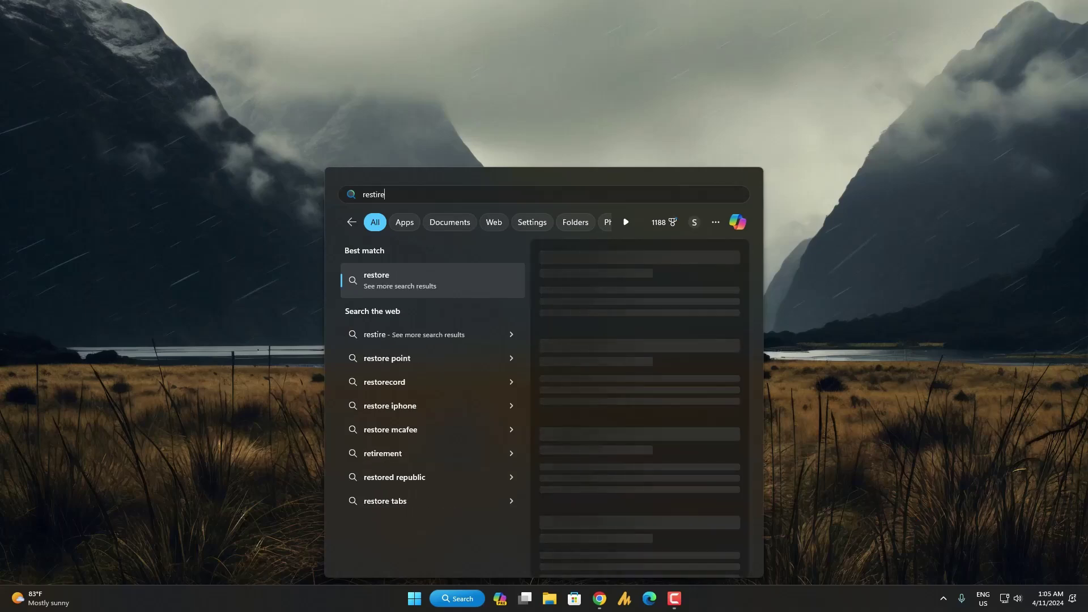
key(BackSpace)
key(BackSpace)
key(BackSpace)
key(Return)
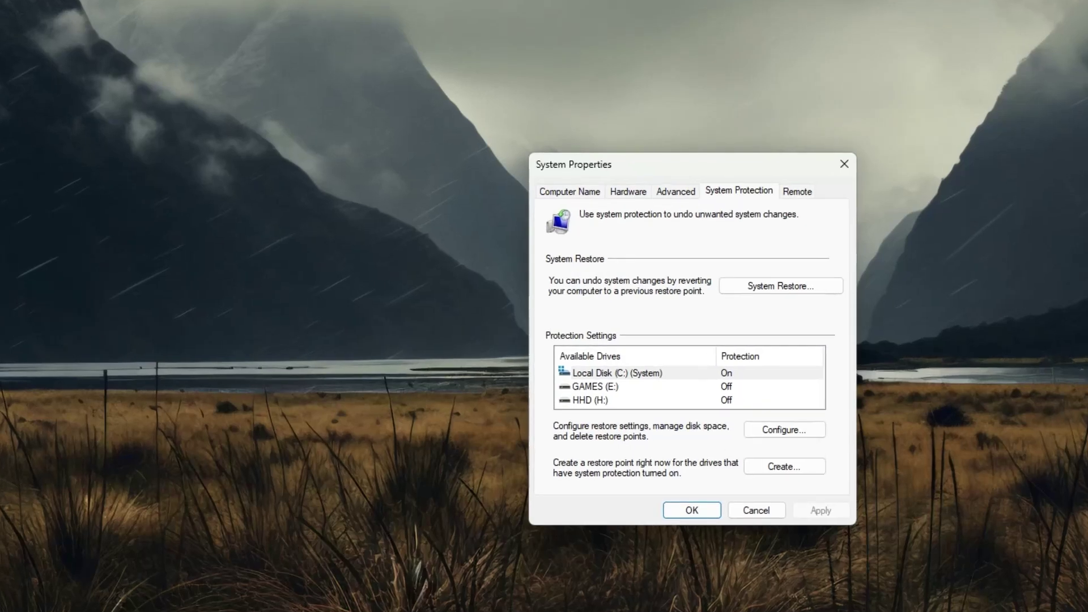
Turn on system protection for Local Disk (C:) and apply the setting.
click(614, 370)
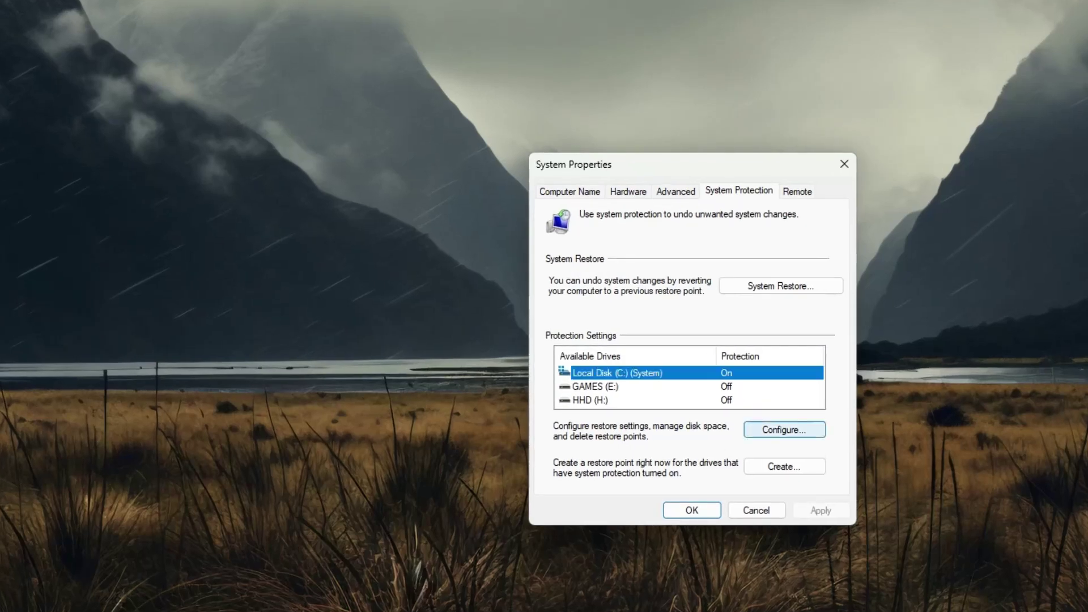
click(784, 429)
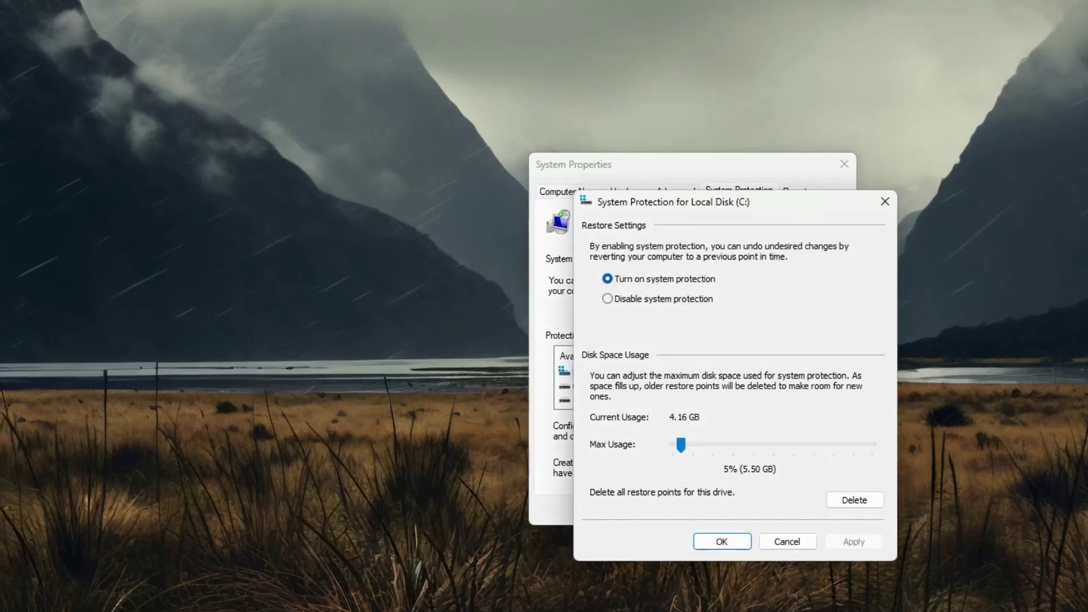
click(607, 279)
click(854, 542)
click(721, 541)
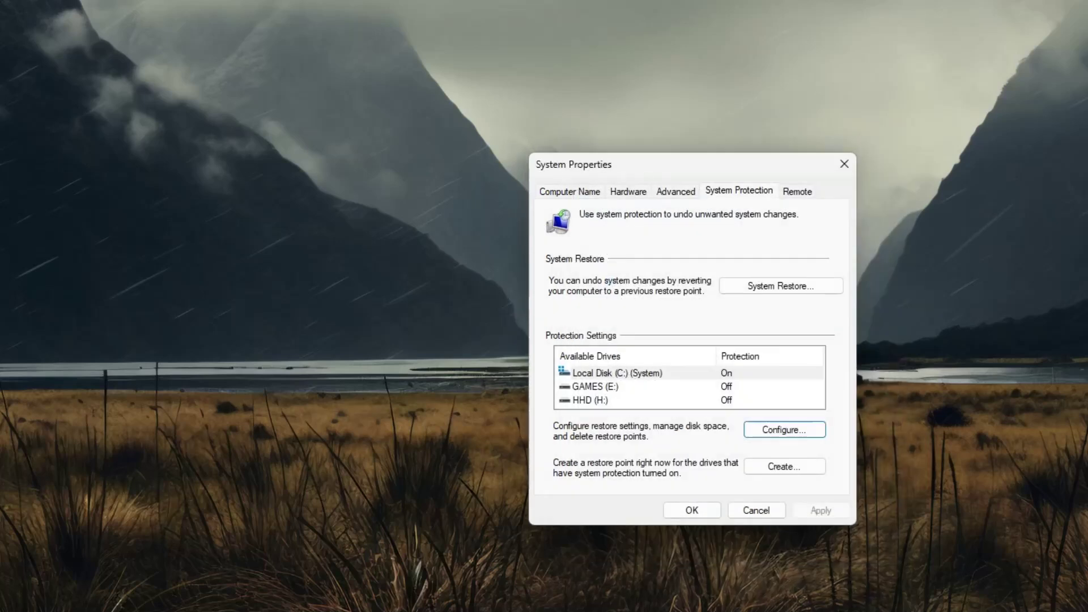
Create a restore point described as "Windows 11 Optimization" and dismiss the completion message.
click(784, 466)
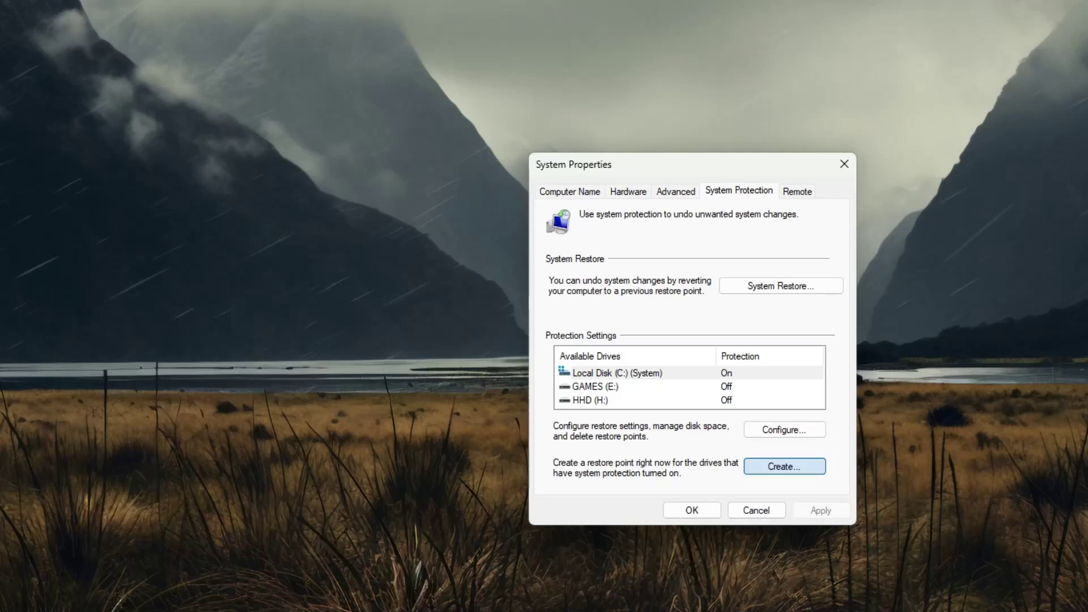
text(Windows )
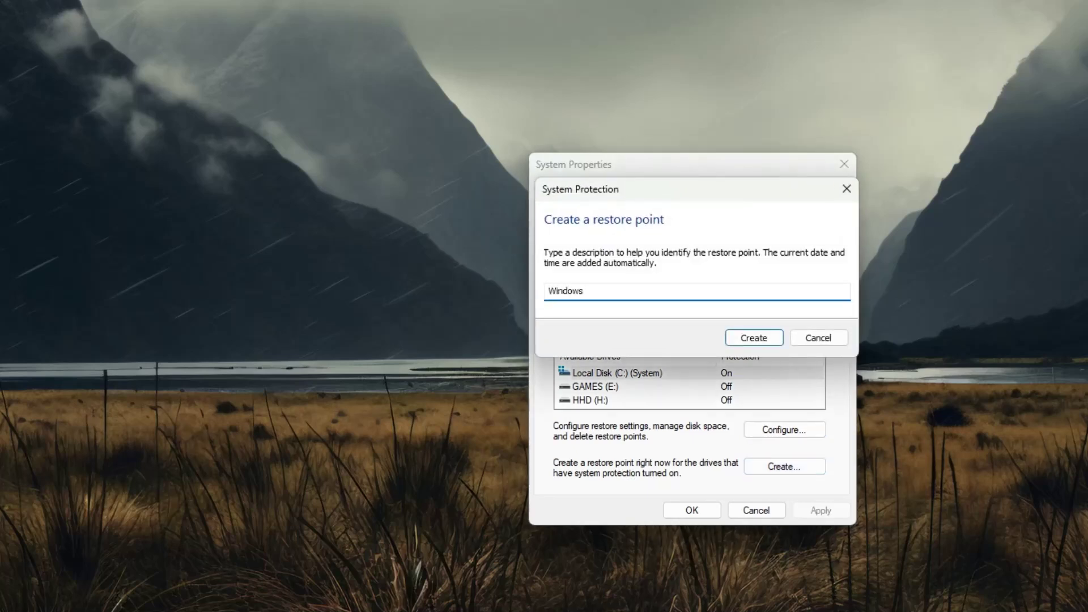
text(11 Optimization)
click(737, 338)
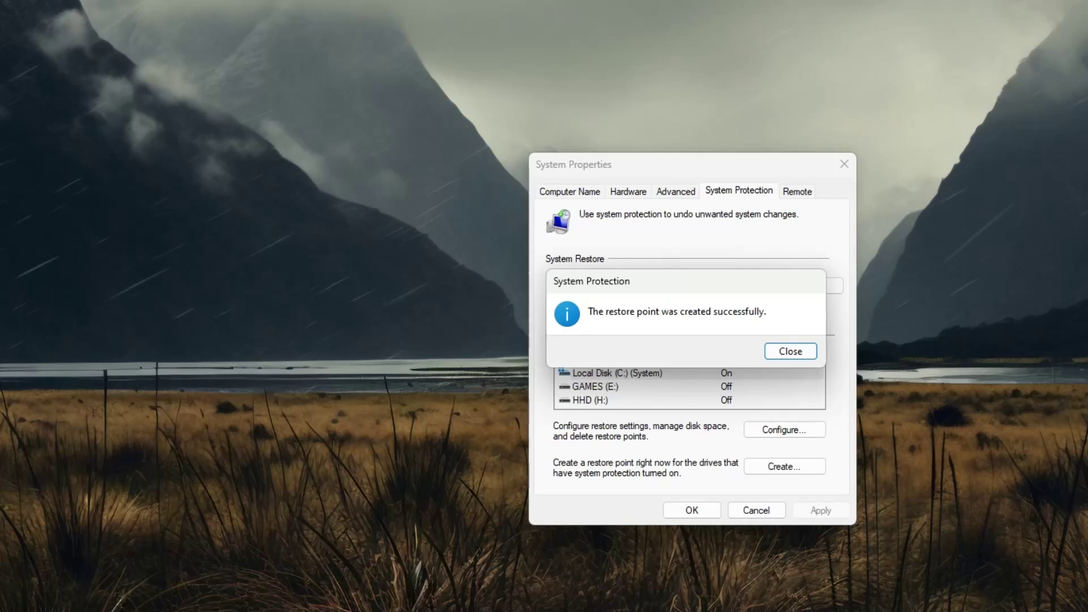
key(Return)
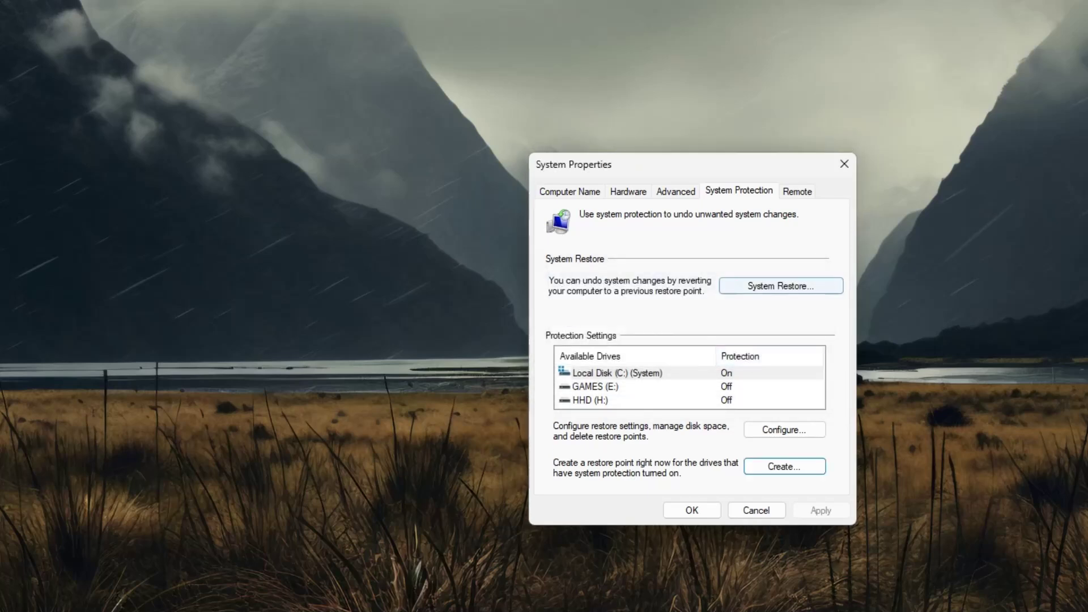
Look up the Windows 11 Optimization entry in System Restore, then cancel the wizard and close System Properties.
key(Return)
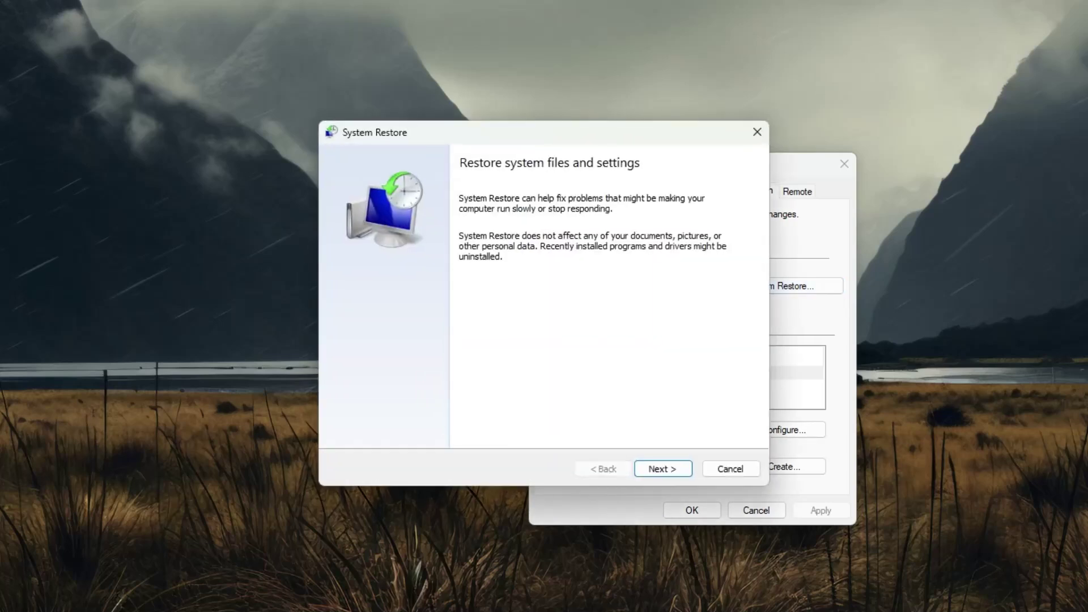
key(Return)
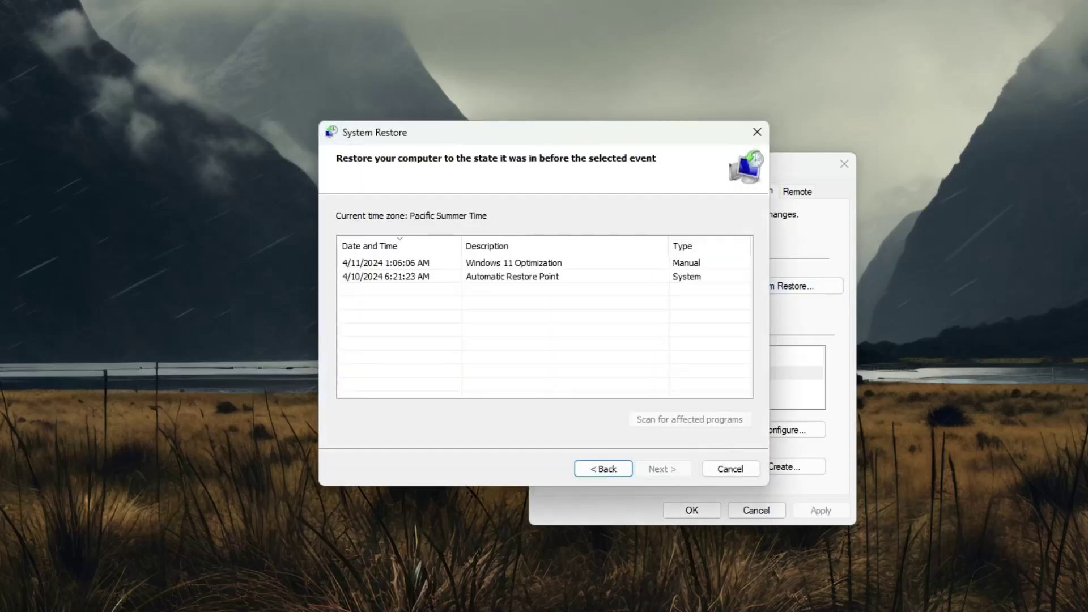
click(514, 263)
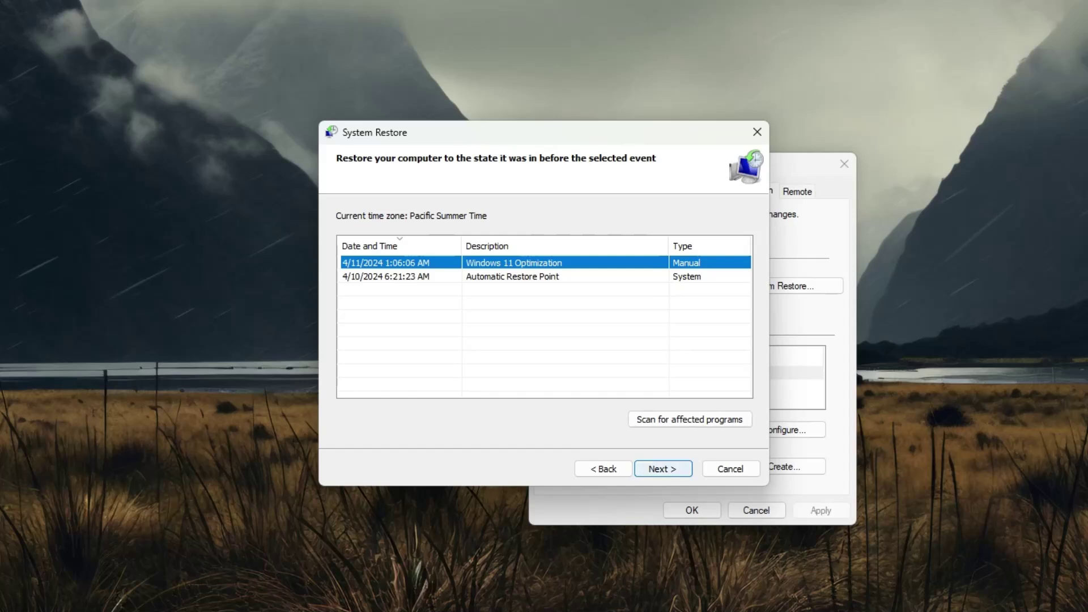
click(731, 469)
click(692, 511)
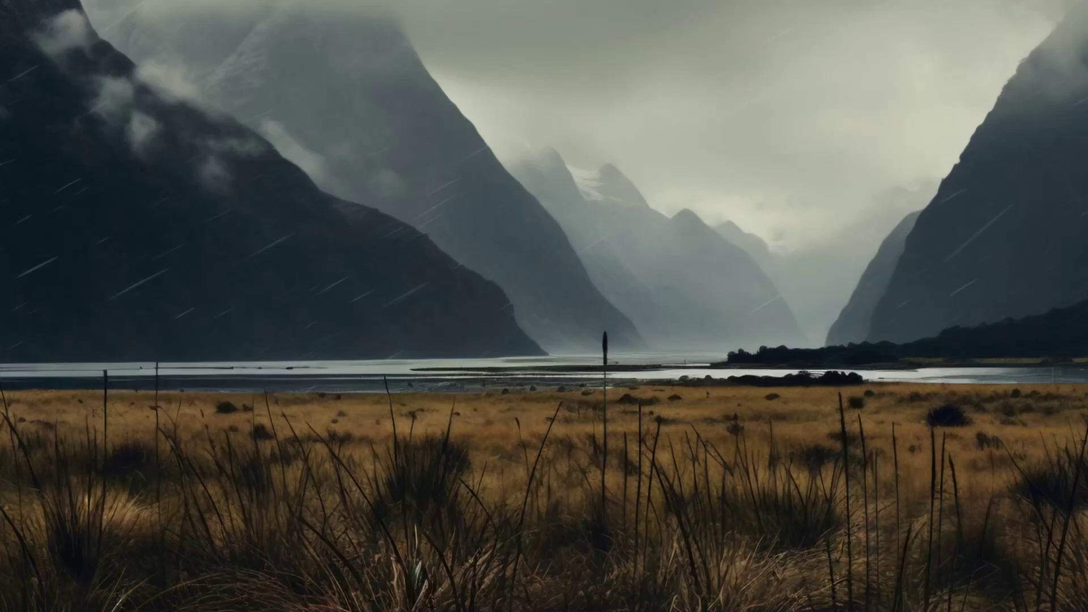
Open Windows Settings, search for "storage sense" and go to the Storage page.
key(super)
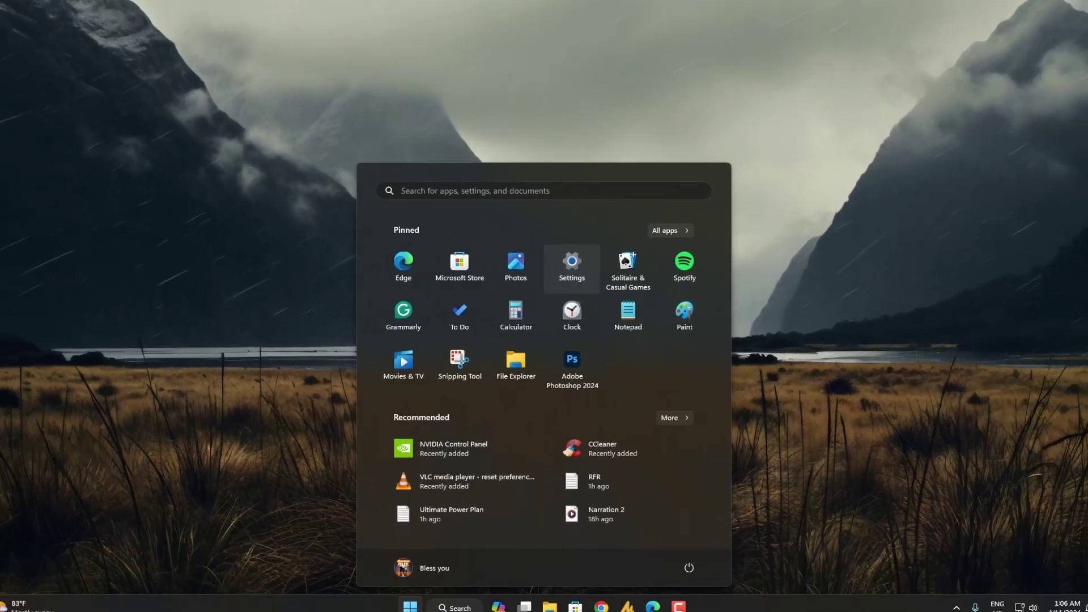
click(582, 250)
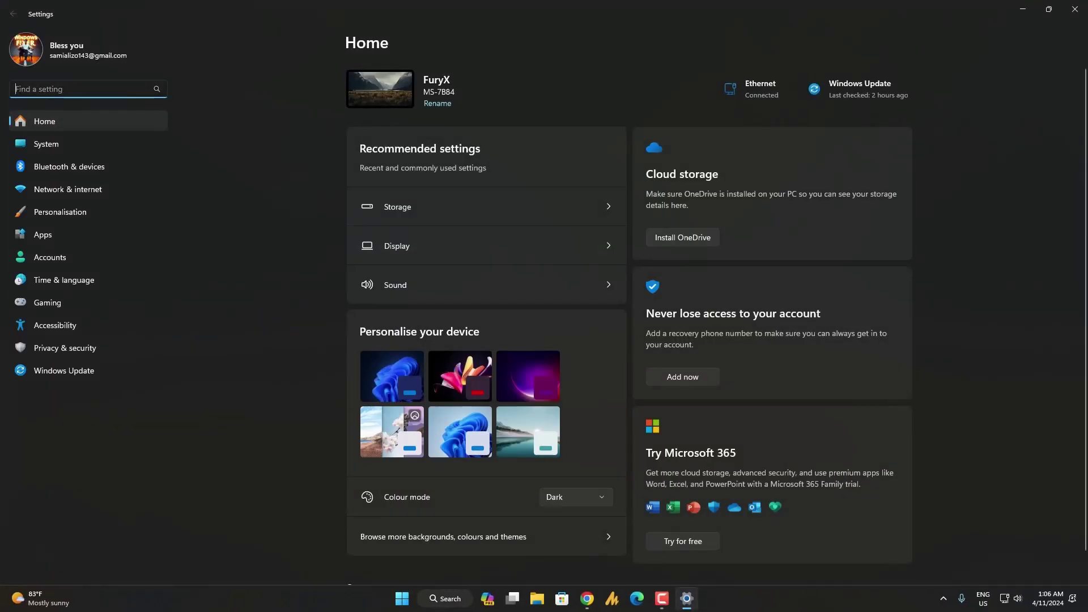
text(st)
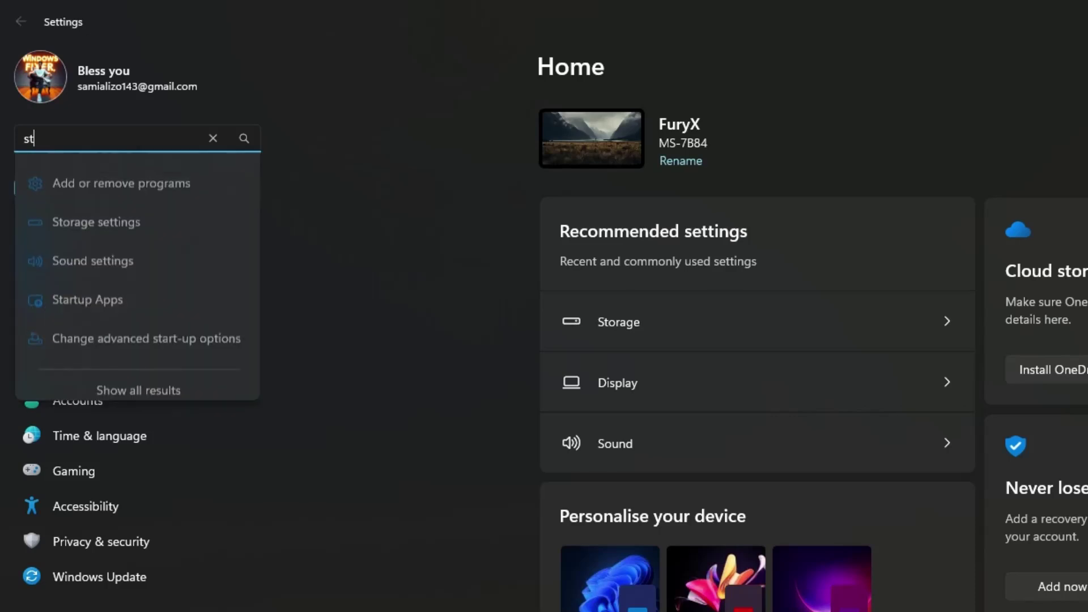
text(orage)
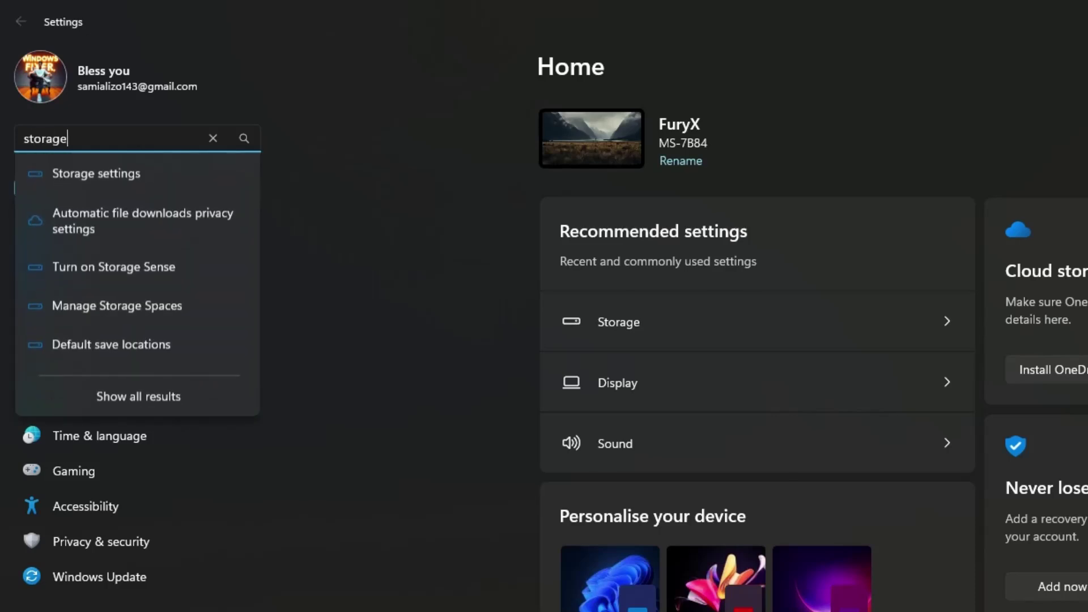
text( se)
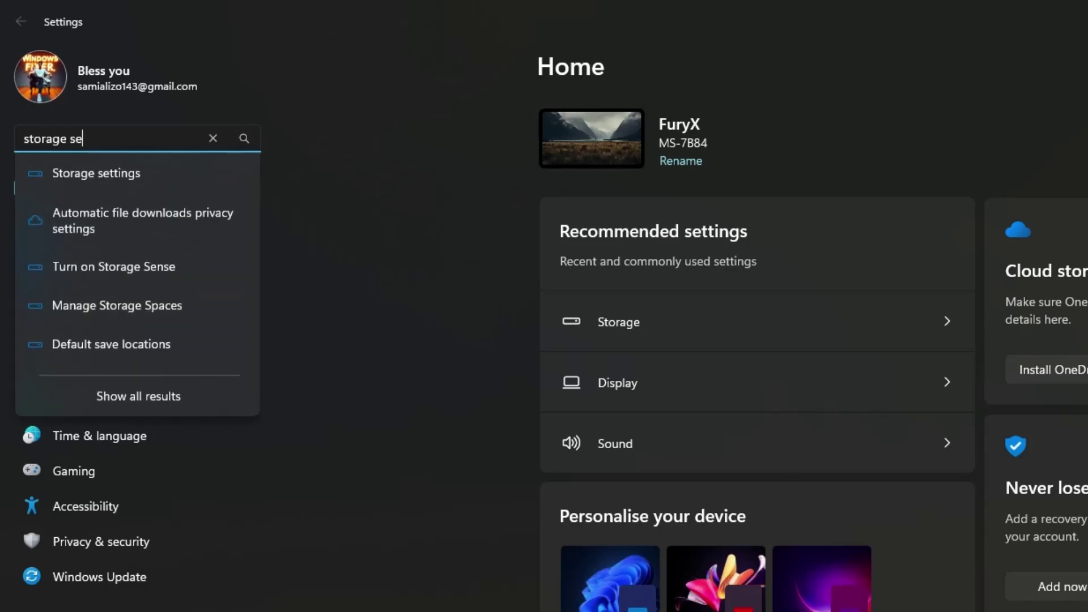
text(nse)
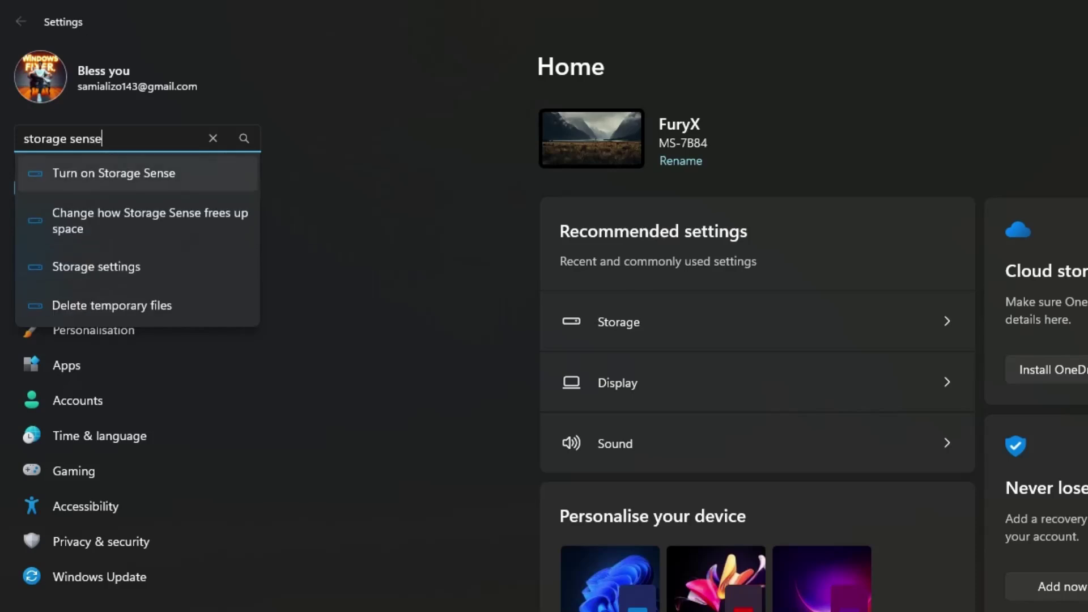
key(Return)
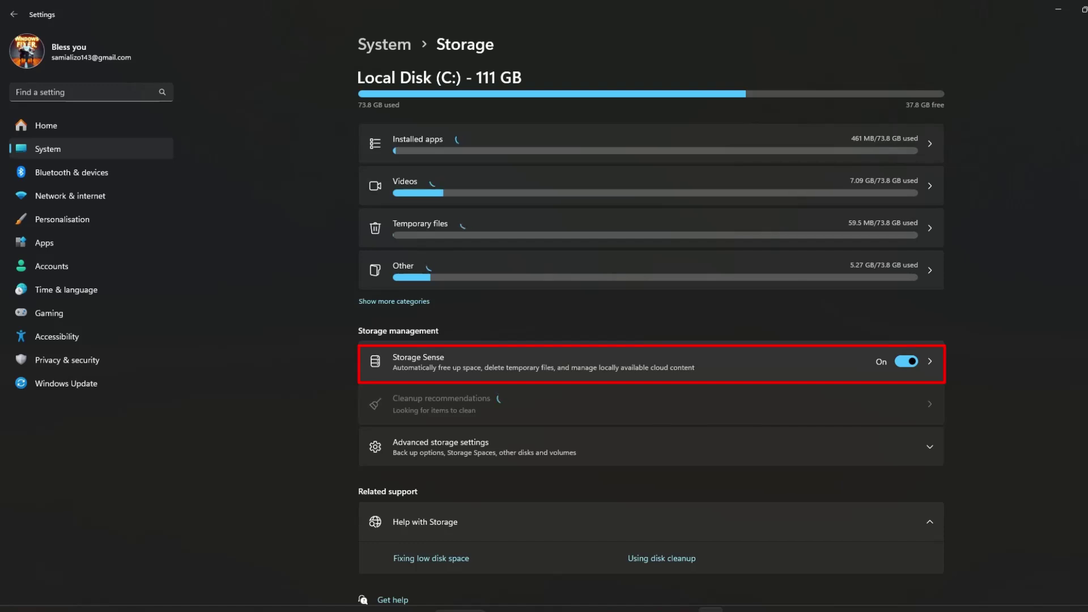
Set Storage Sense to run every day with 14-day limits for recycle bin and Downloads files, and run it immediately.
click(651, 363)
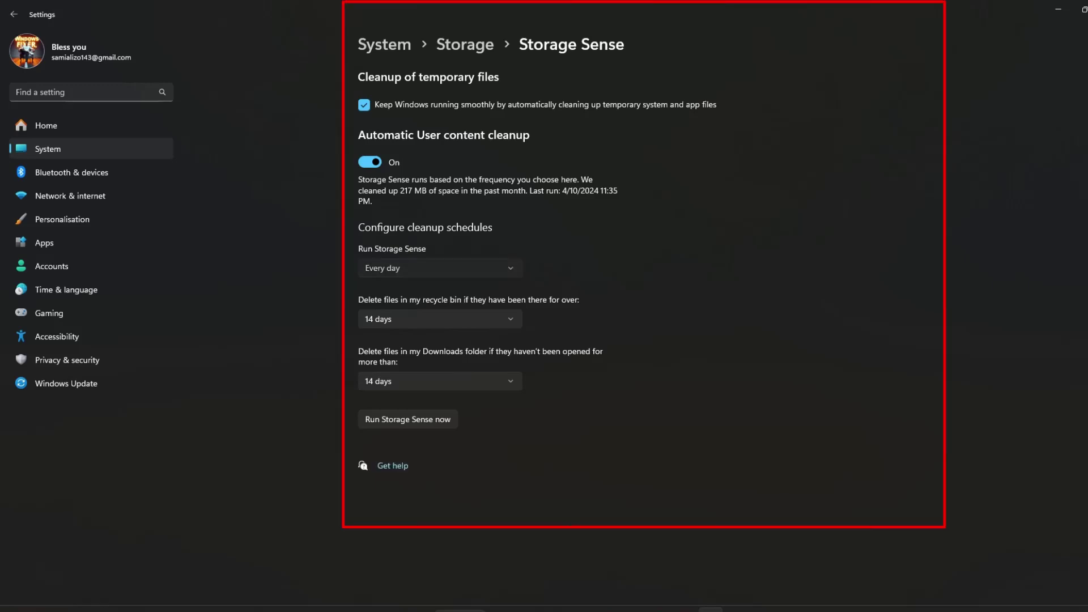
click(440, 268)
click(419, 268)
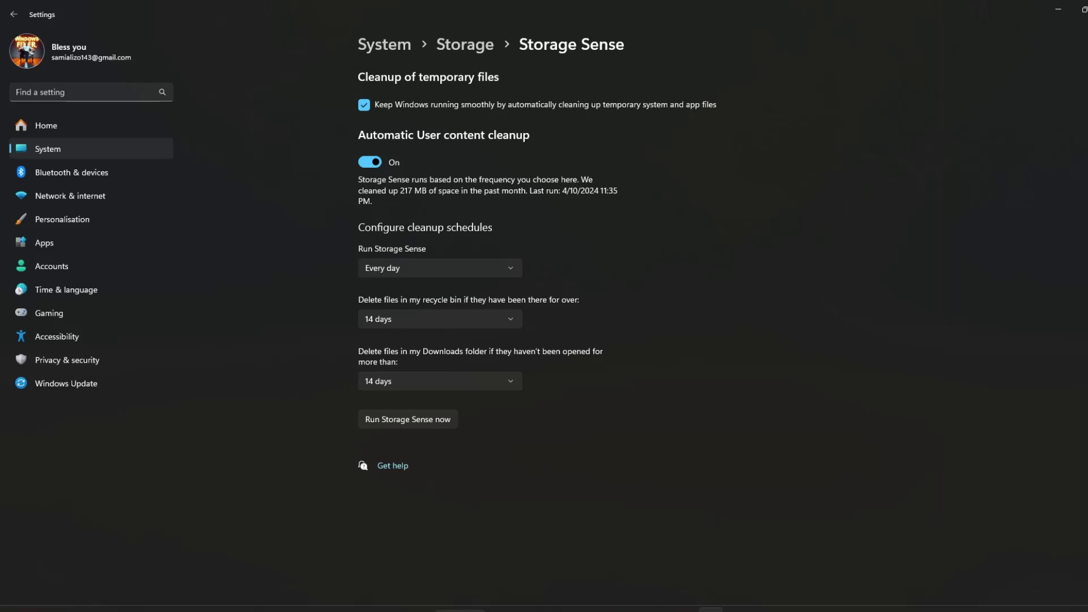
click(440, 319)
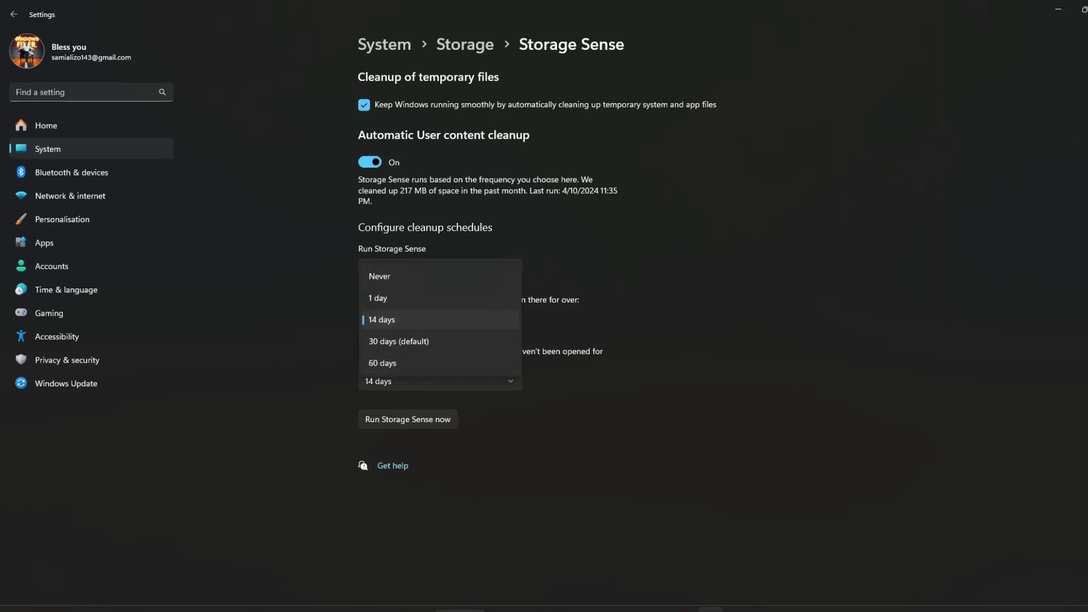
click(440, 319)
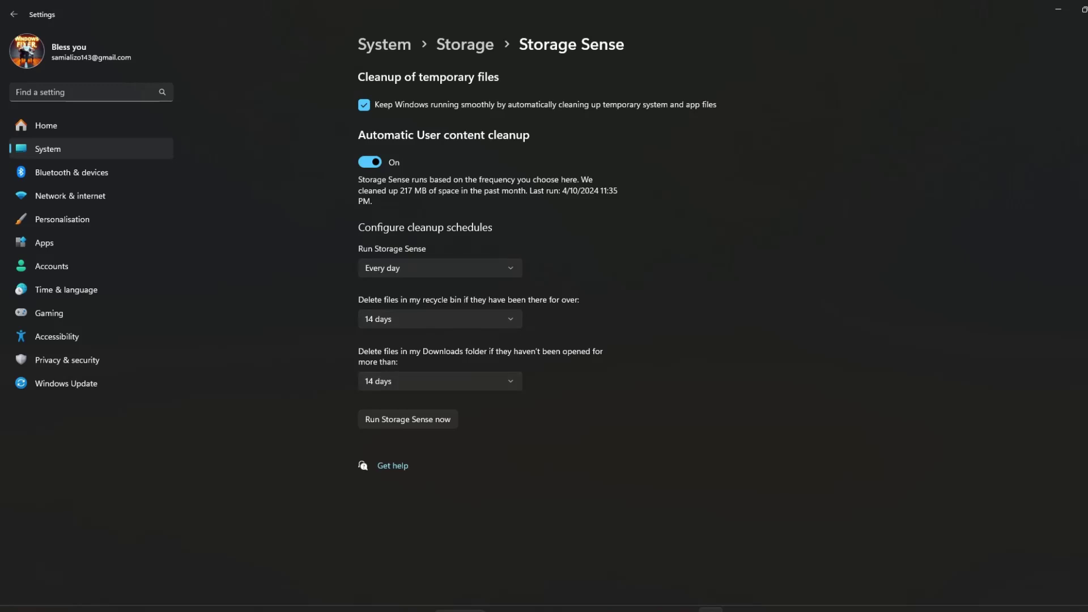
click(439, 318)
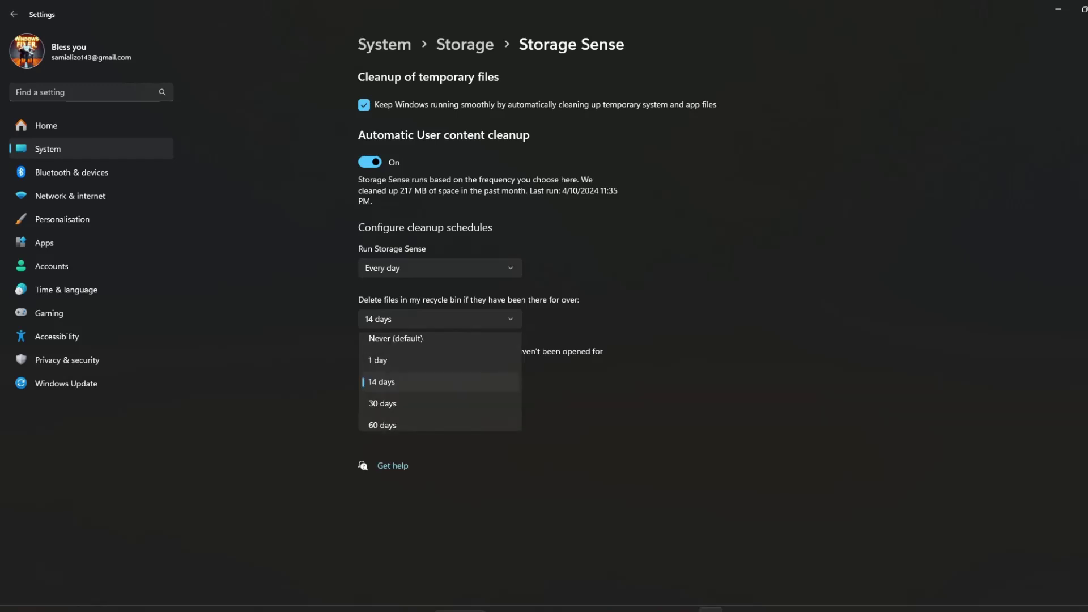
click(440, 381)
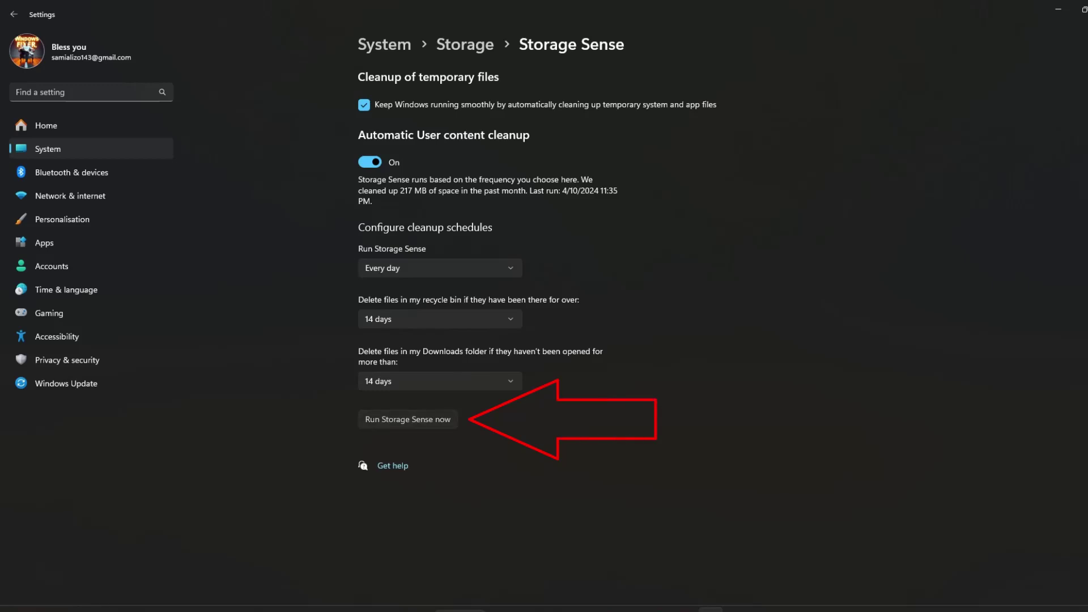
click(408, 419)
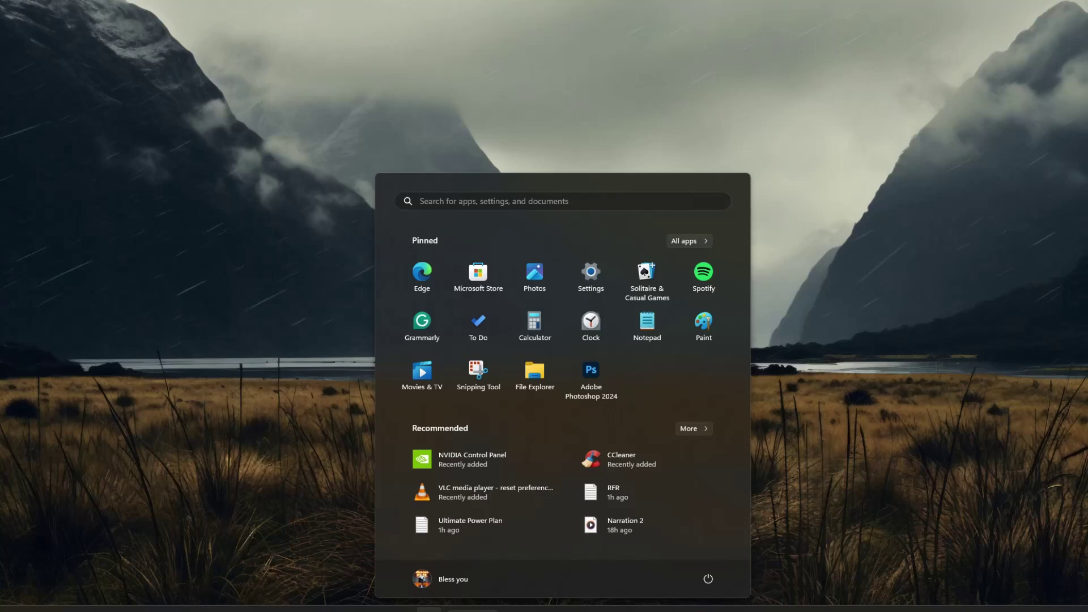
Search Windows for "visual effects" and open the Visual effects system settings.
text(visual effects)
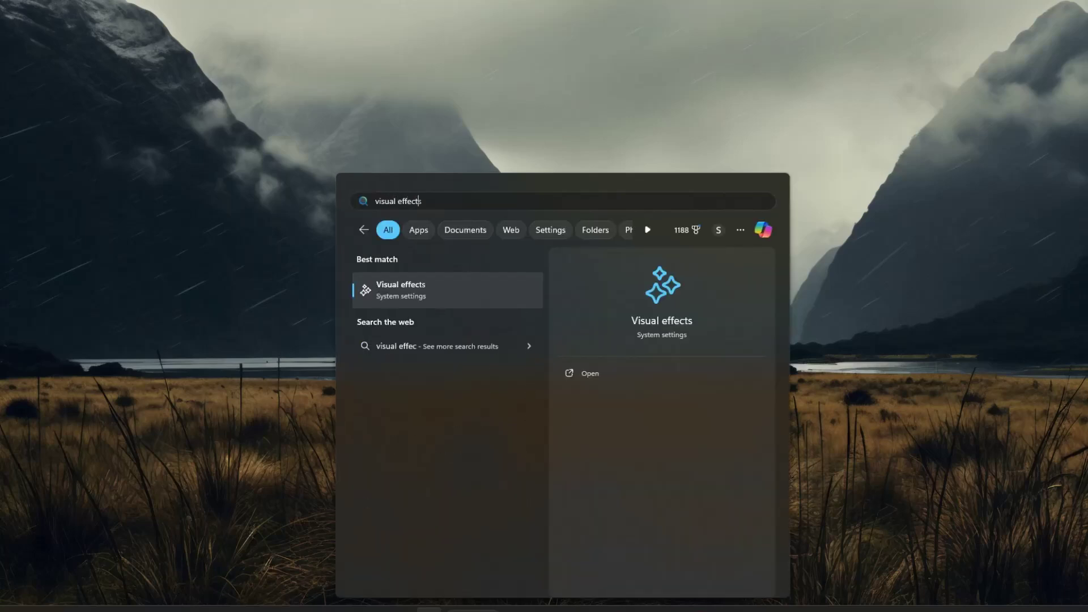
key(Return)
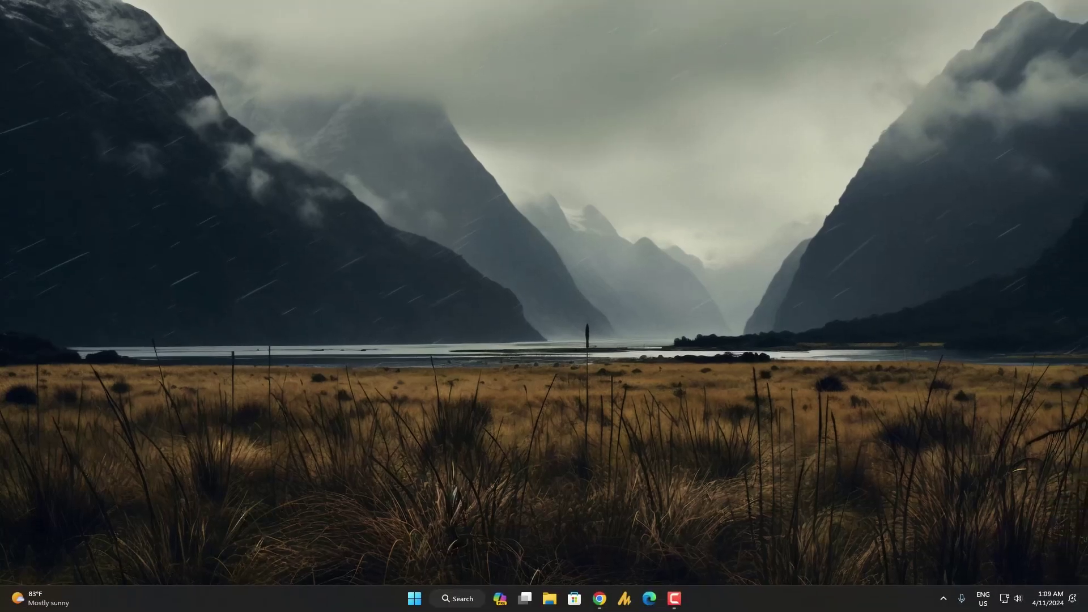
Open the properties of This PC from File Explorer and bring up the advanced system settings.
click(415, 598)
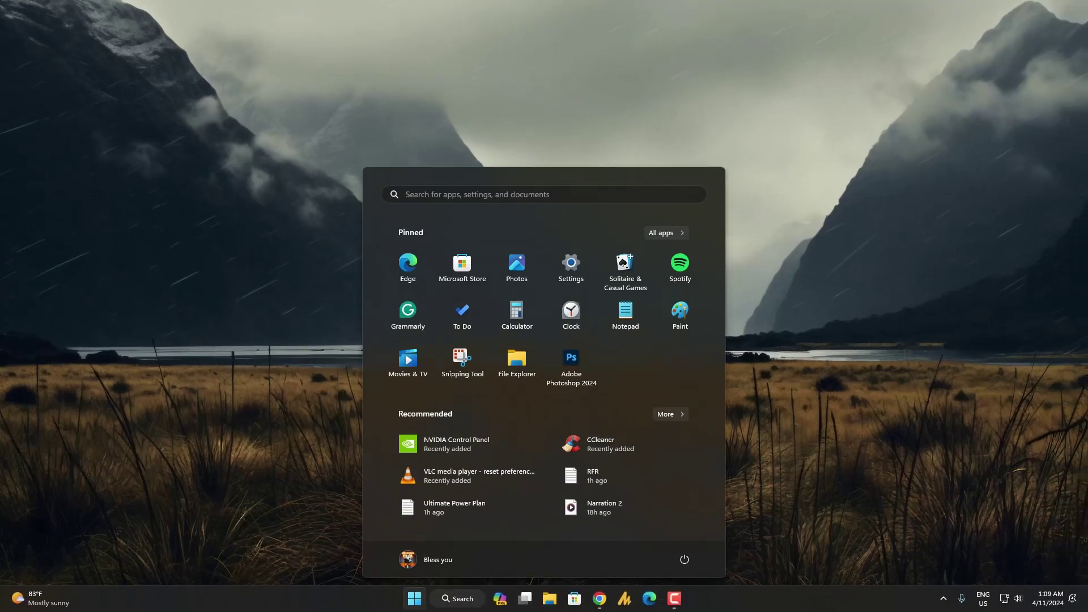
click(550, 598)
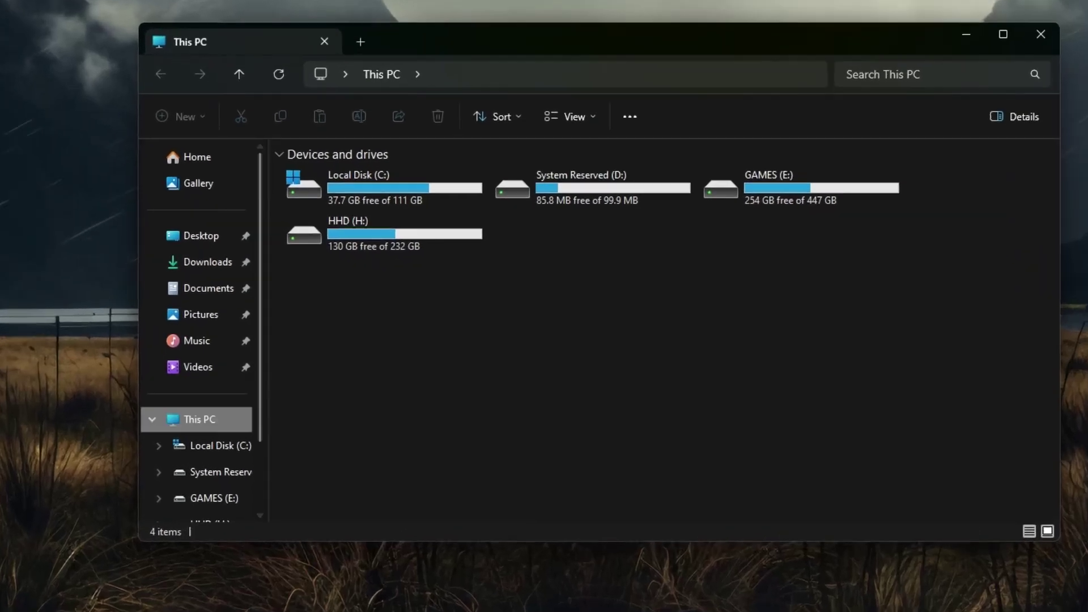
right_click(281, 422)
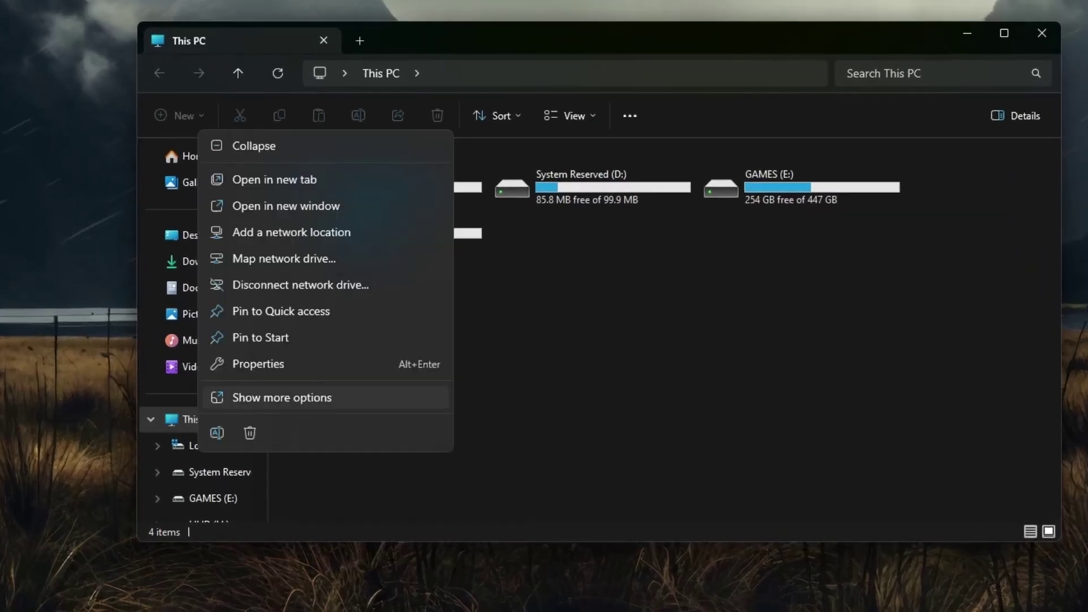
key(Return)
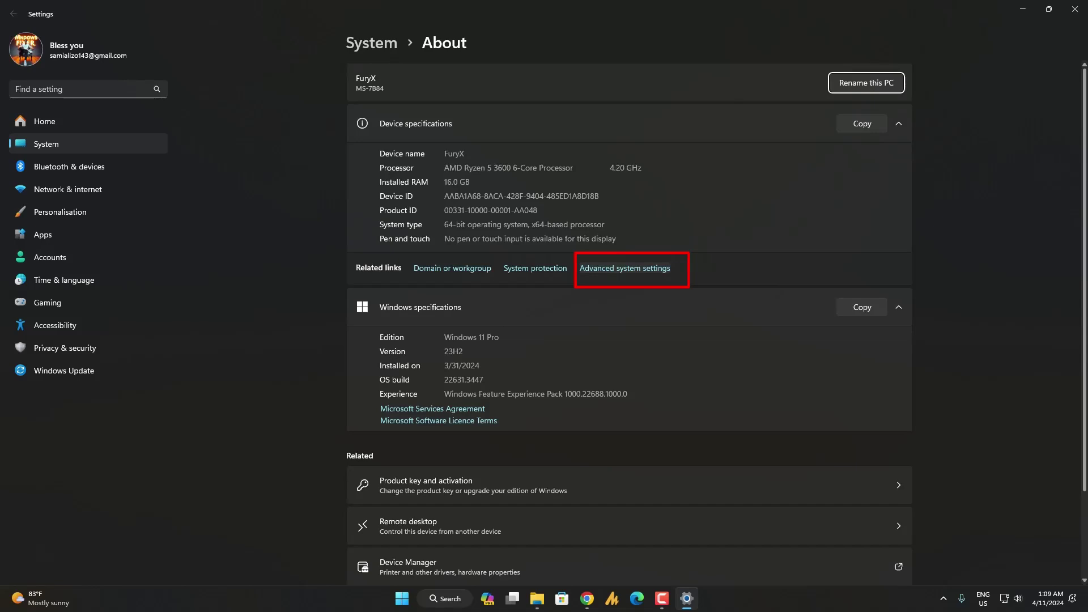
click(625, 268)
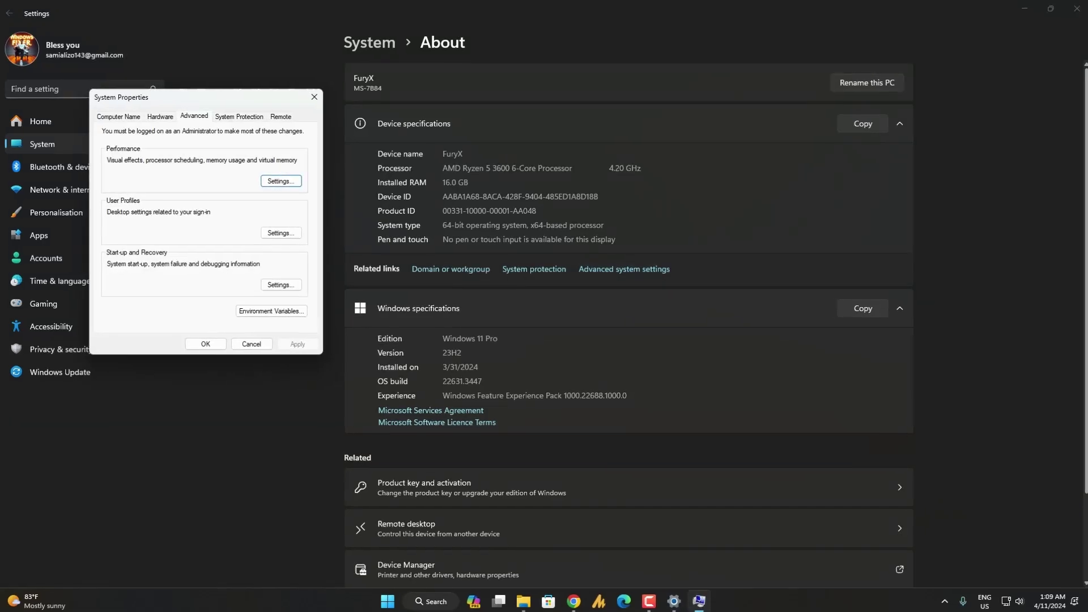
Set the performance visual effects to Custom with only smooth edges of screen fonts and thumbnails instead of icons enabled.
drag(193, 97, 580, 121)
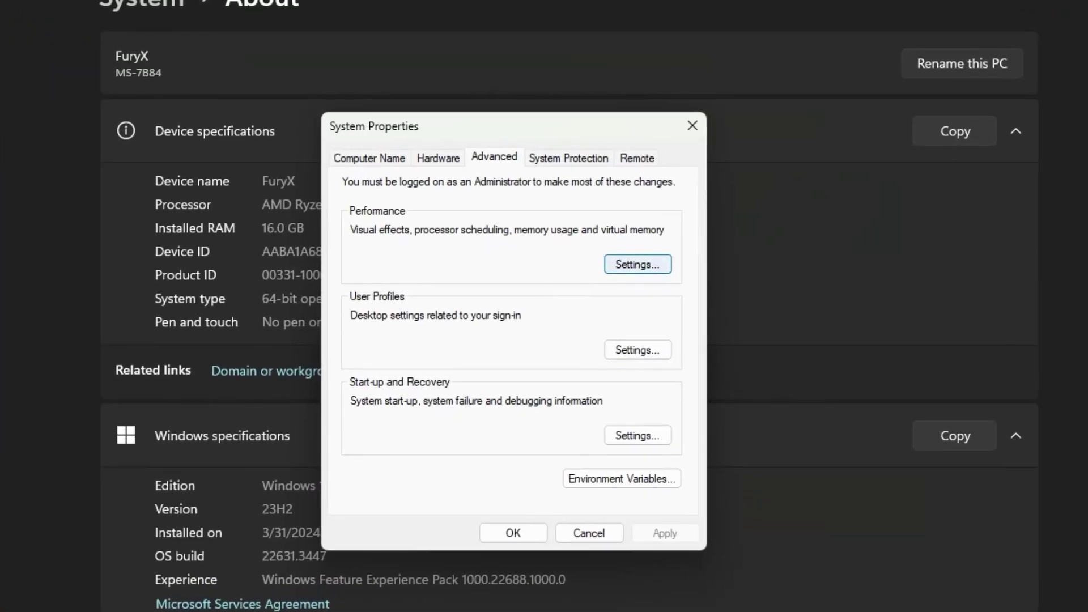
key(Return)
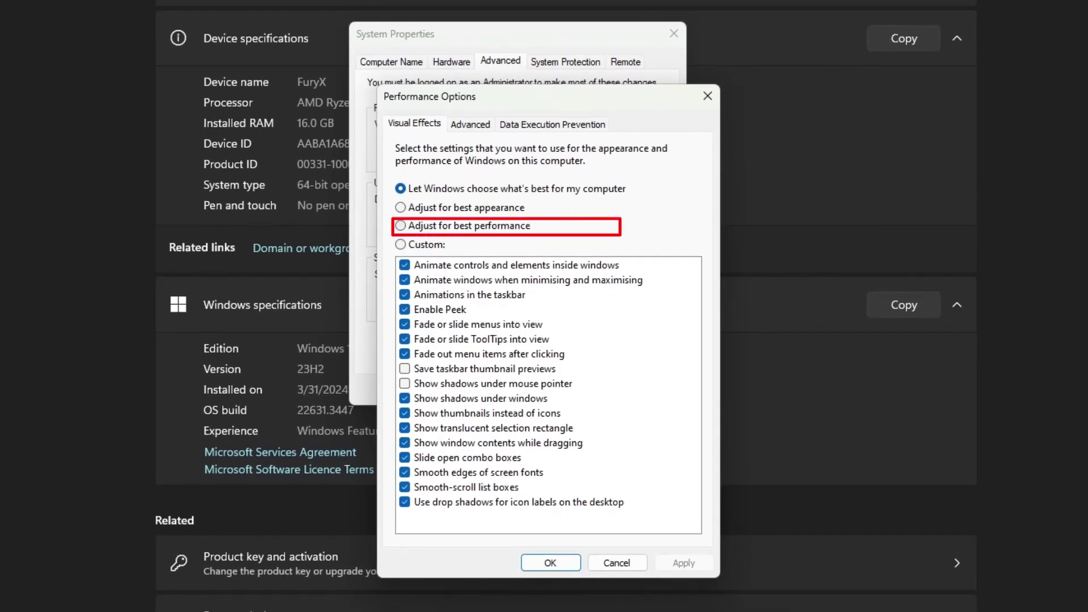
click(400, 225)
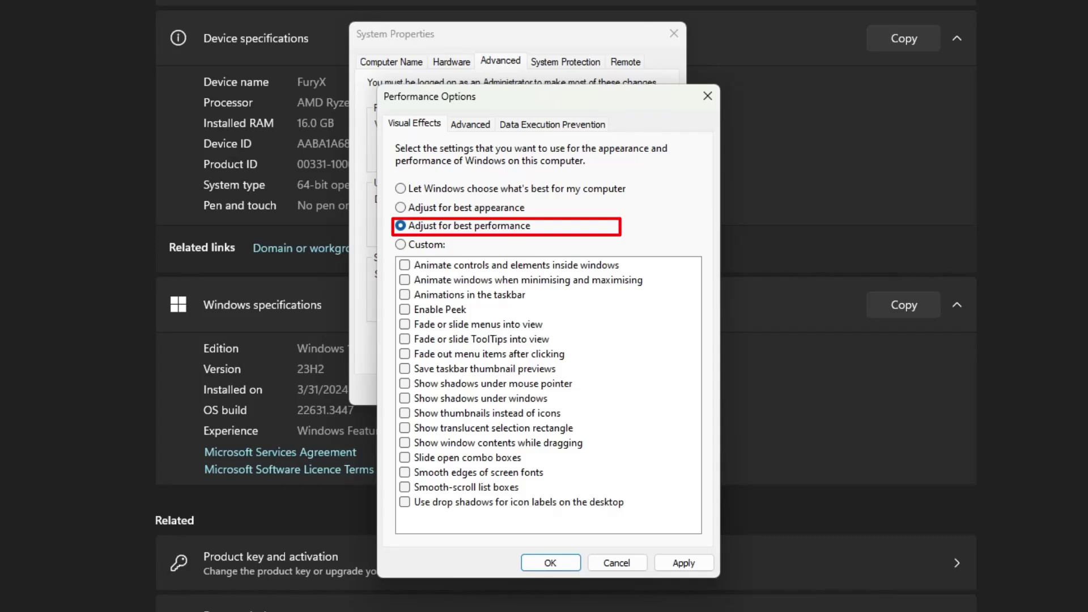
click(401, 244)
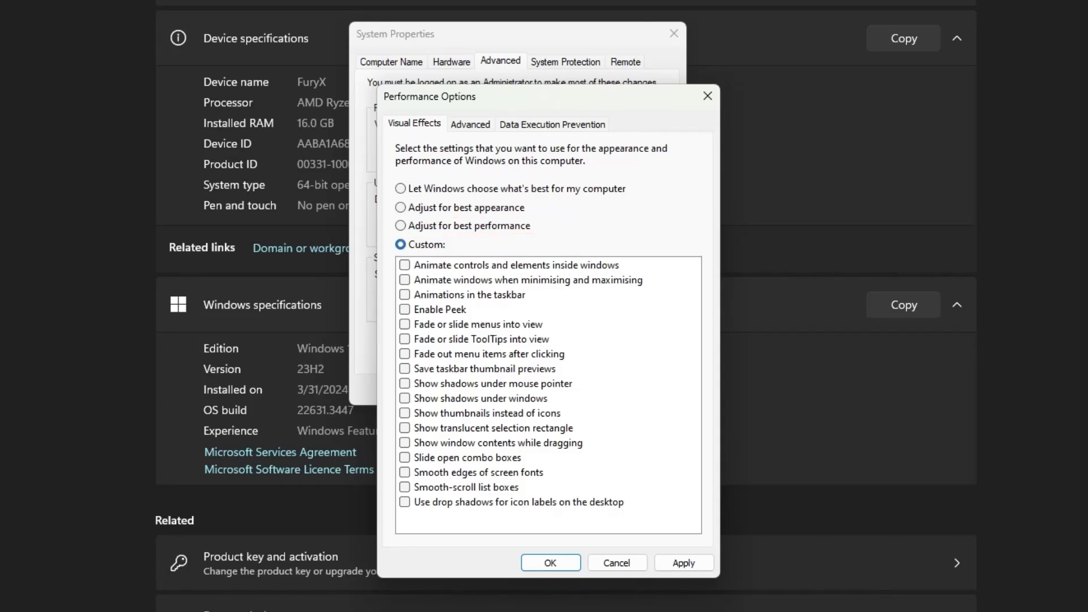
click(404, 473)
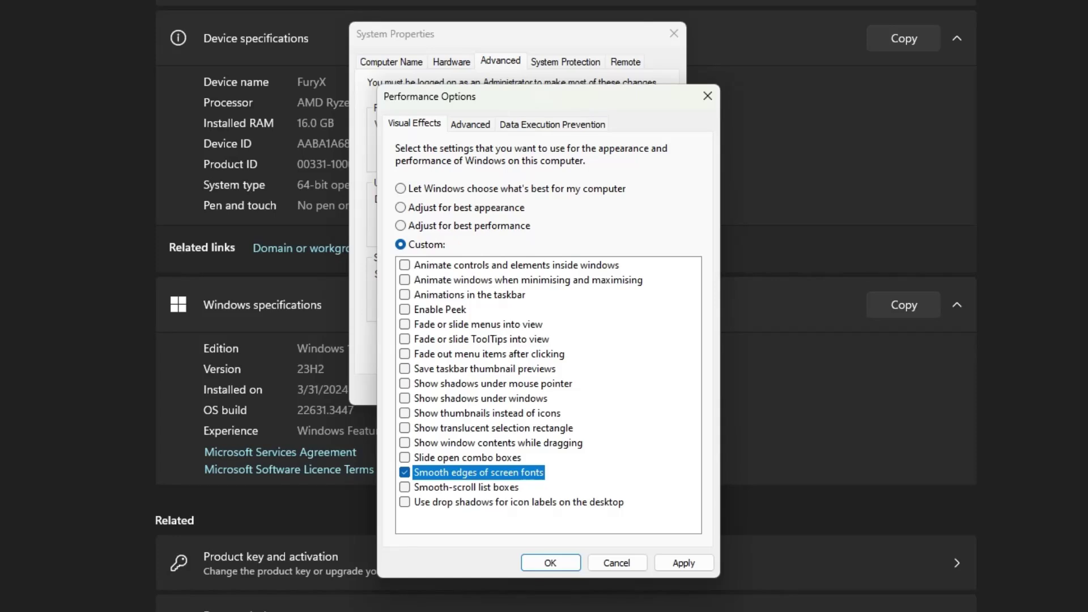
click(405, 413)
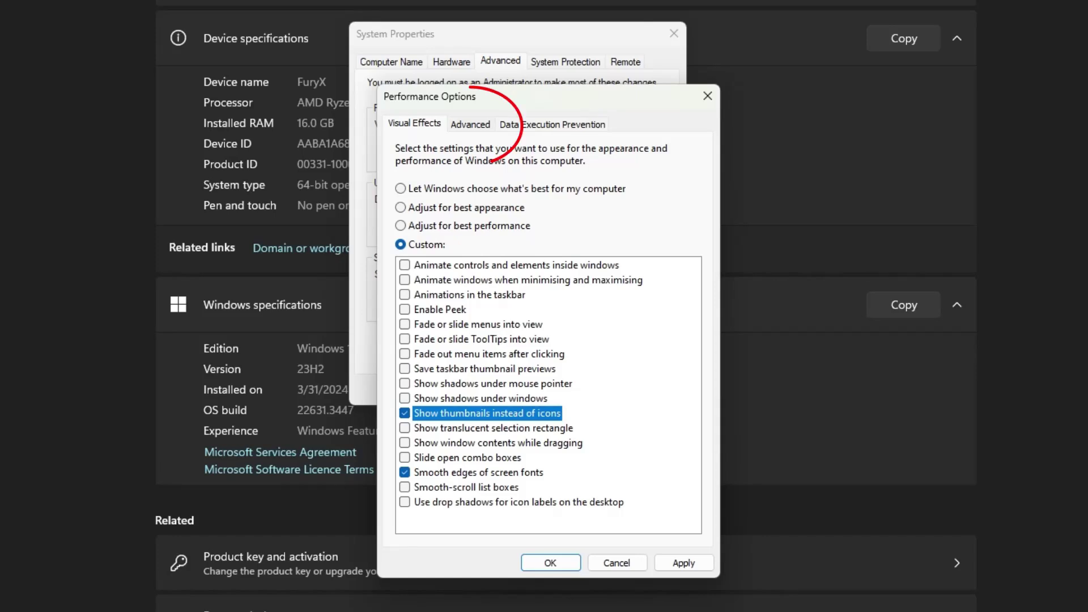
Show the Advanced performance options for processor scheduling, then apply and confirm the performance settings.
click(470, 124)
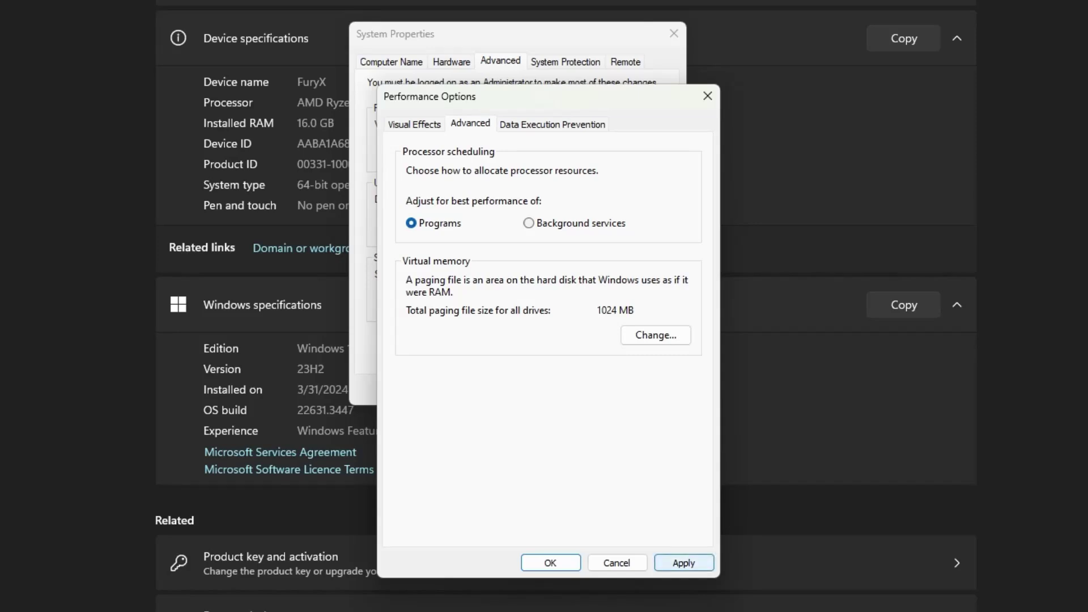
click(683, 562)
click(550, 562)
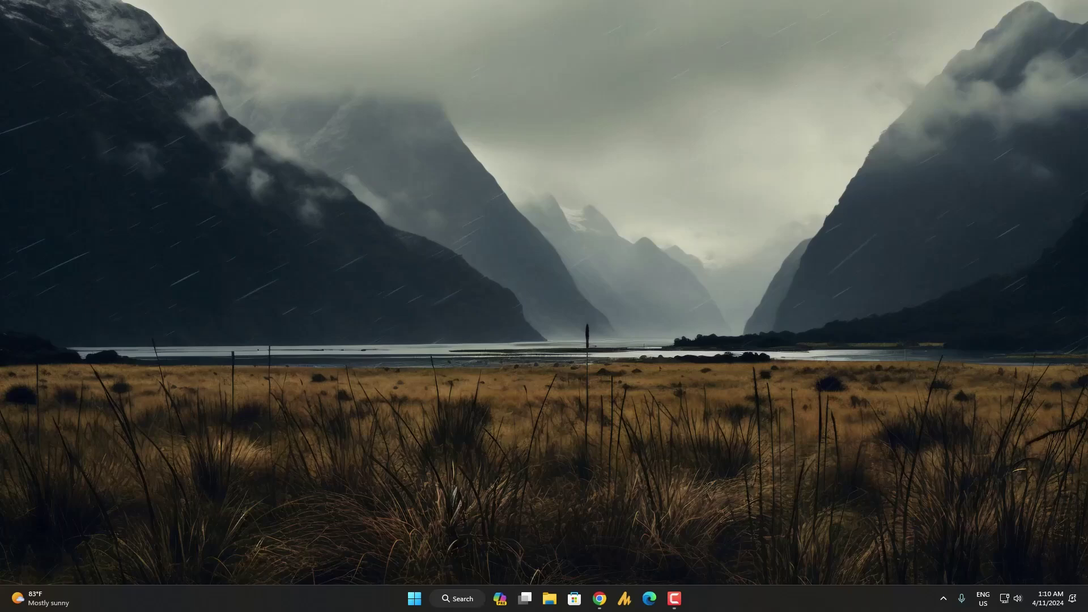
Search Windows for "system confi", open System Configuration and bring up the advanced boot options.
key(super+s)
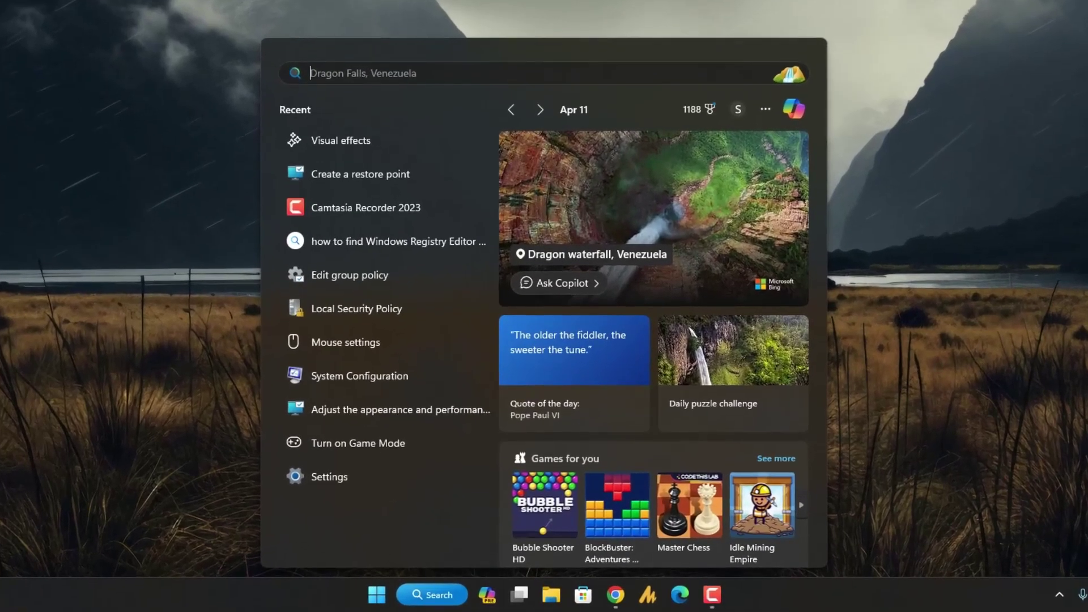
text(system confi)
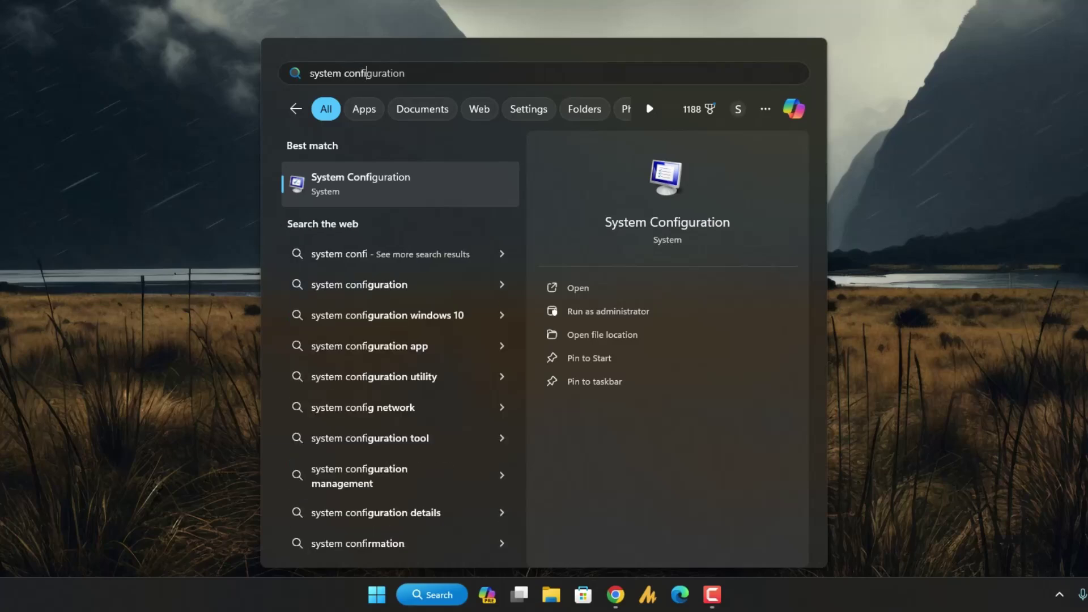
key(Return)
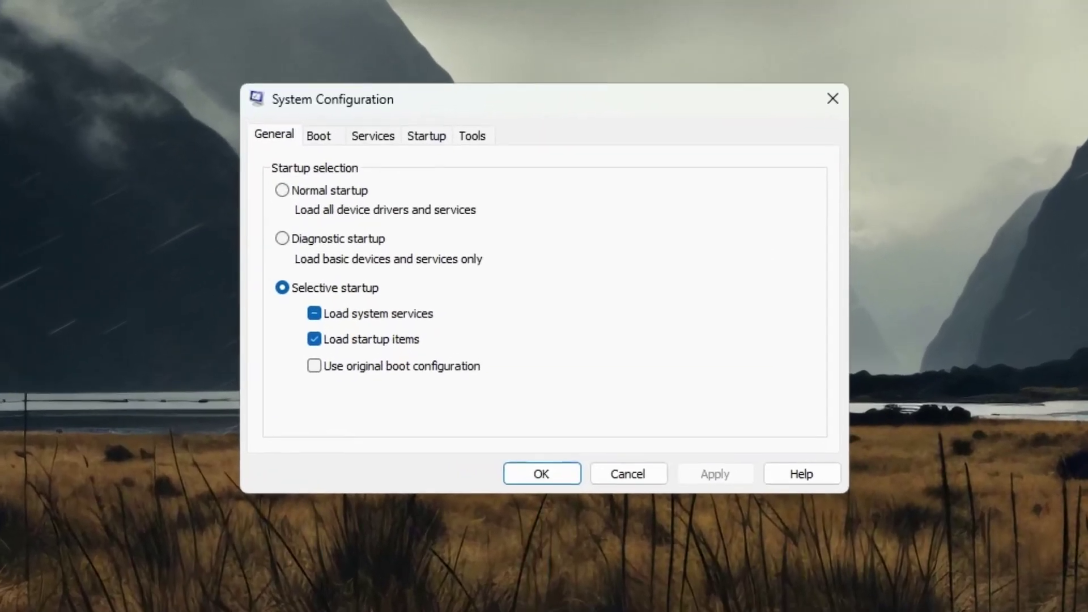
click(365, 147)
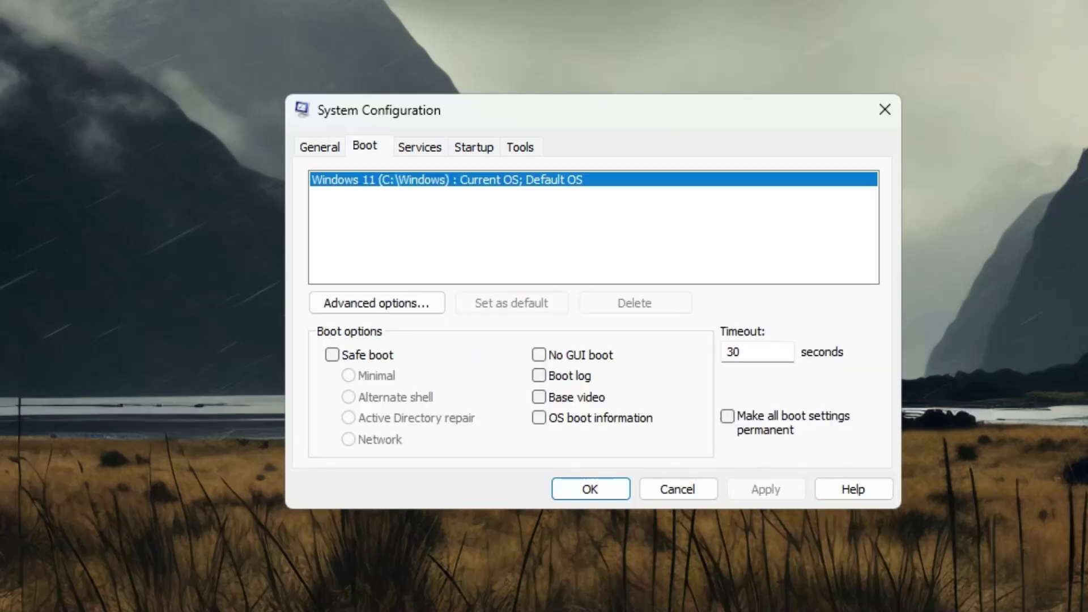
click(377, 303)
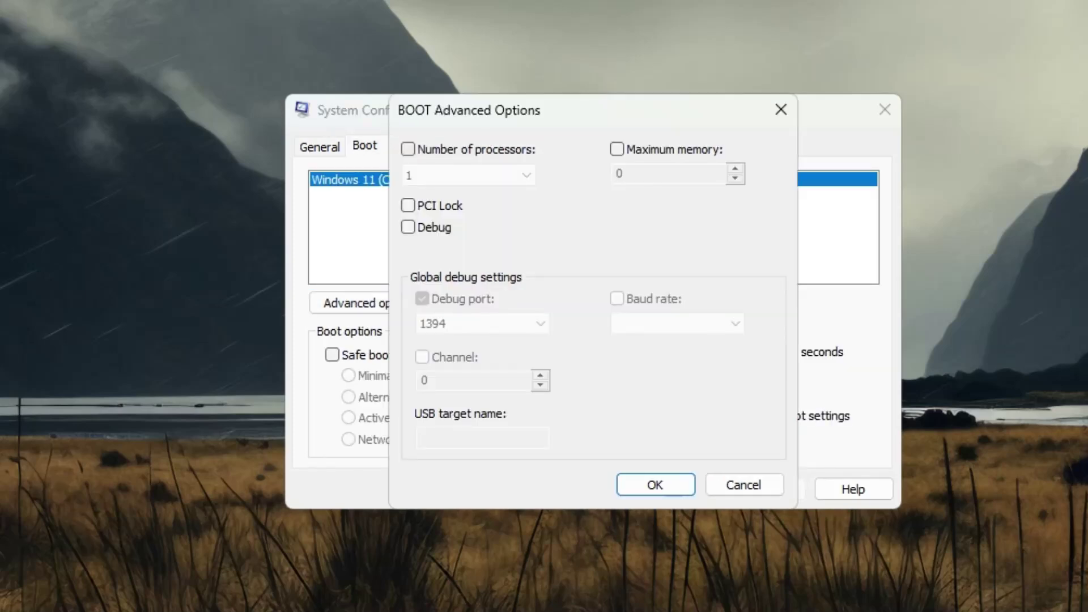
Enable the number of processors option, set it to 12, and apply and confirm the boot configuration.
click(408, 150)
click(469, 175)
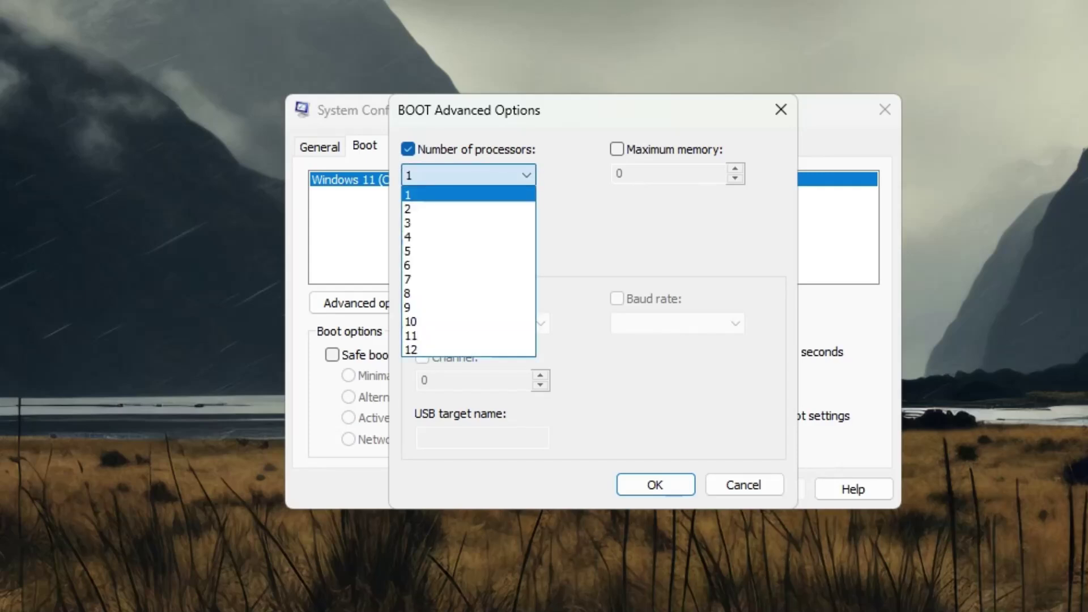
key(Down)
key(Down)
key(Down)
key(Down)
key(Down)
key(Down)
key(Down)
key(Down)
key(Down)
key(Down)
key(Down)
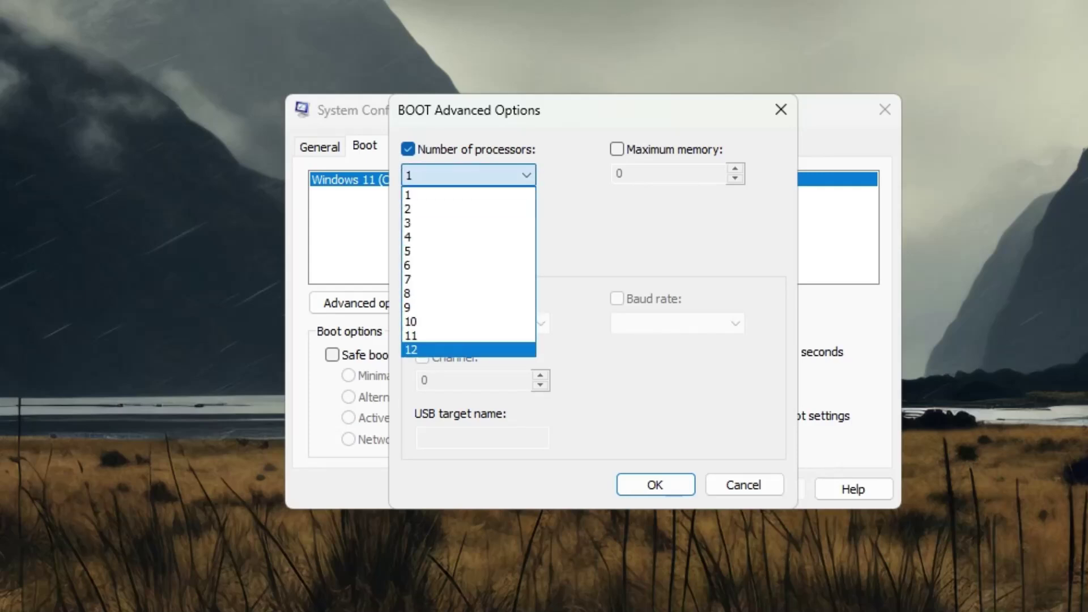
key(Return)
key(Return)
key(Tab)
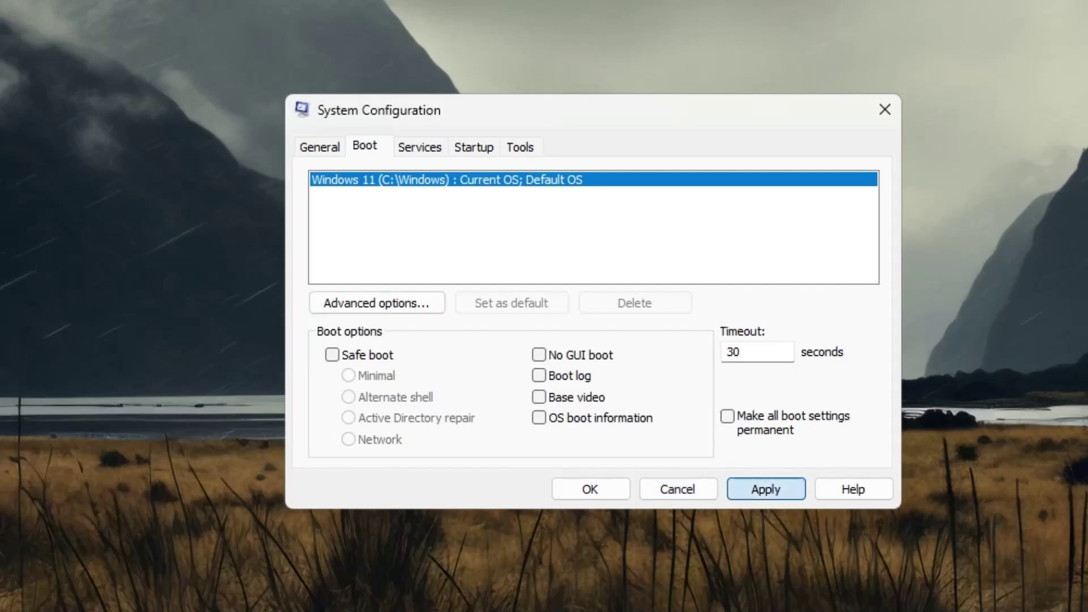
key(Return)
key(Return)
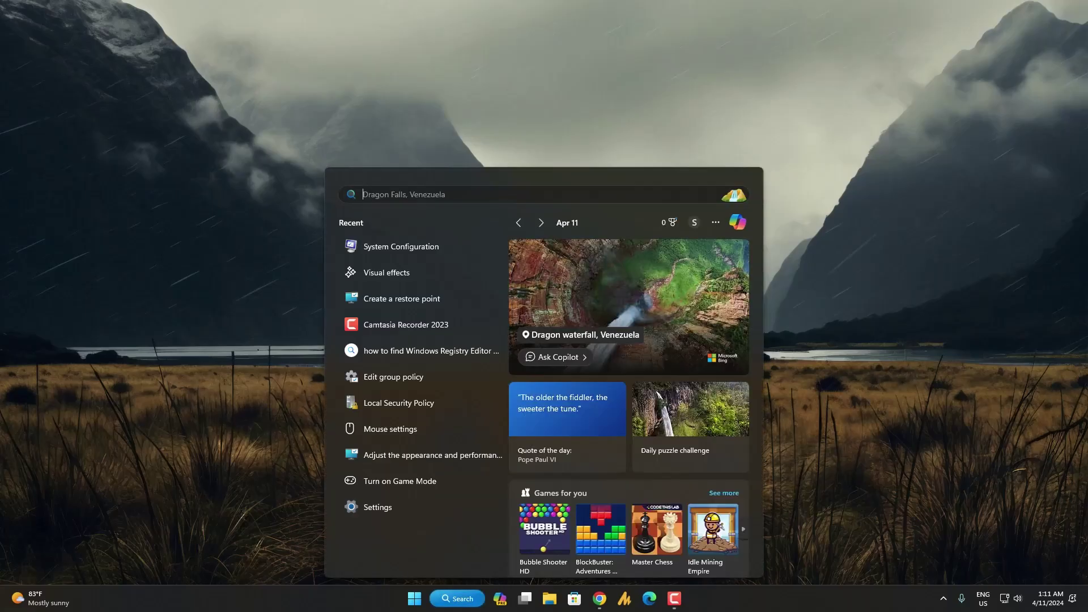
Search Windows for "mouse", open the additional mouse settings, go to the Pointer Options and confirm them.
text(mouse)
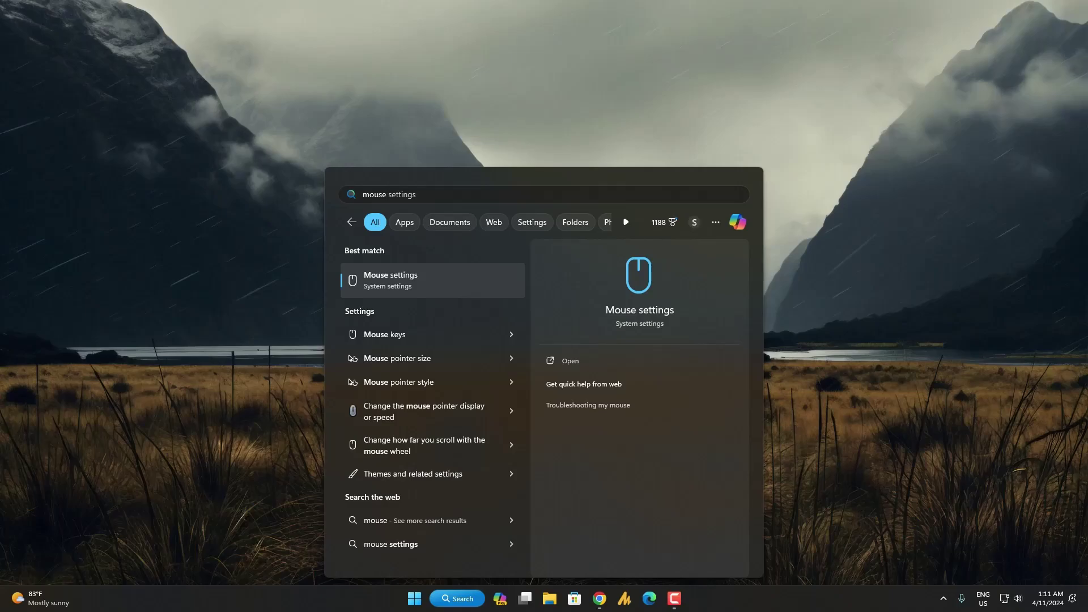
key(Return)
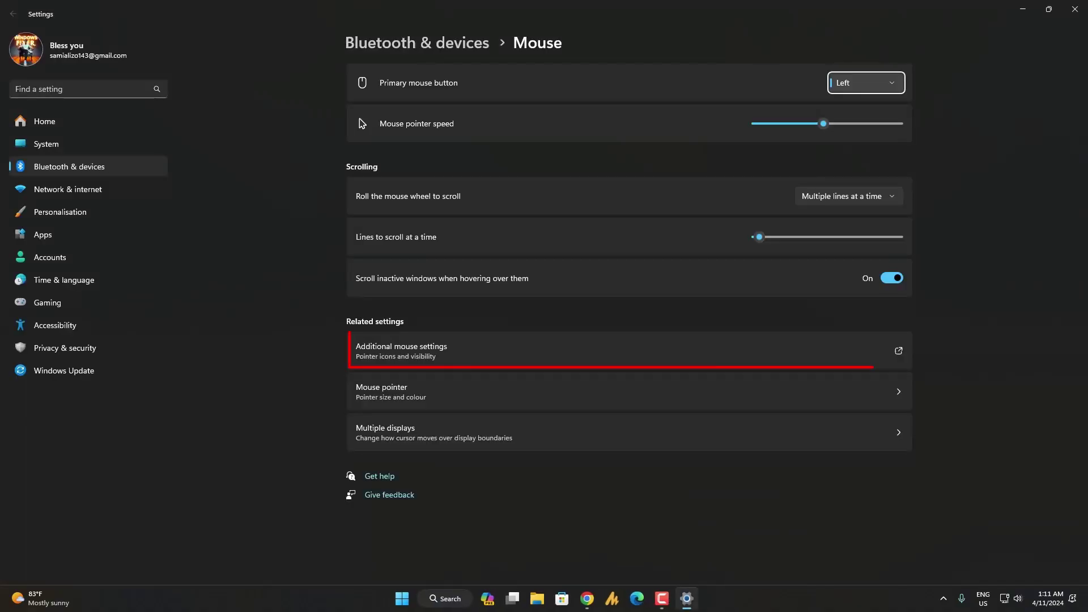
click(629, 351)
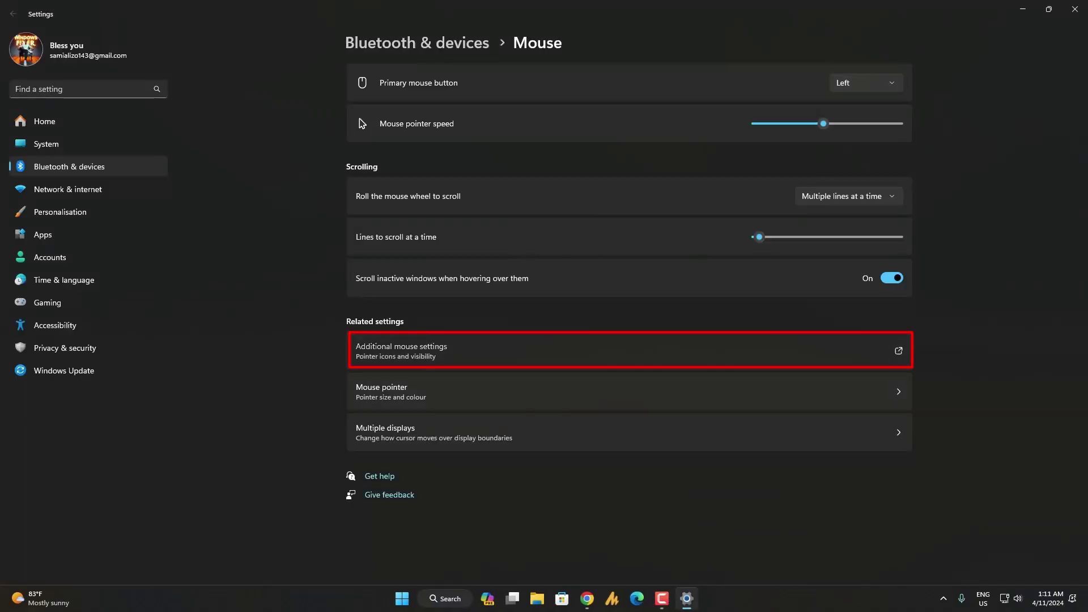
drag(226, 127, 564, 190)
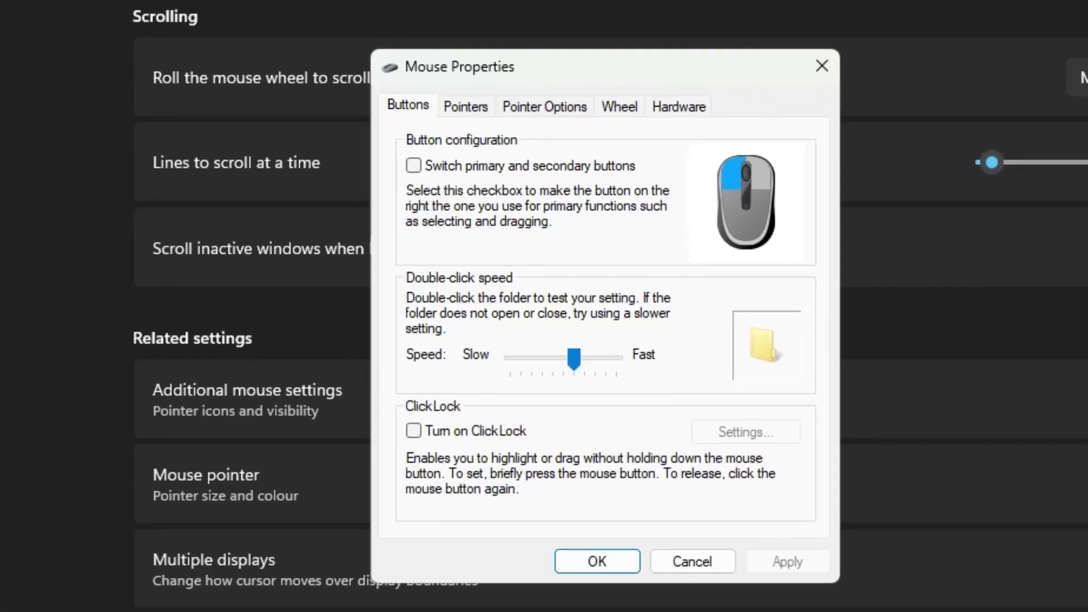
click(544, 125)
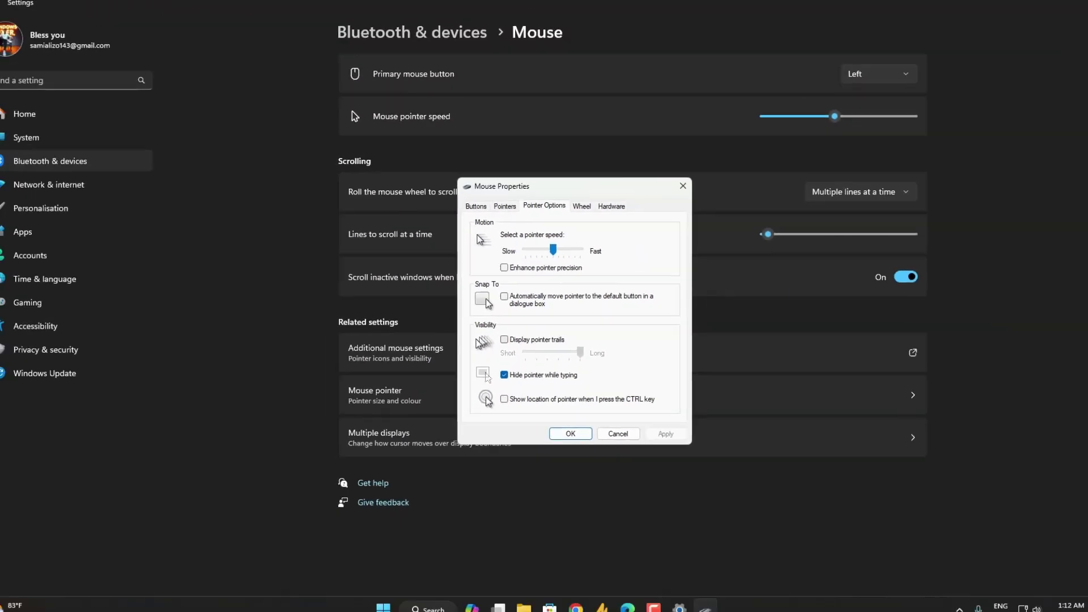
key(Return)
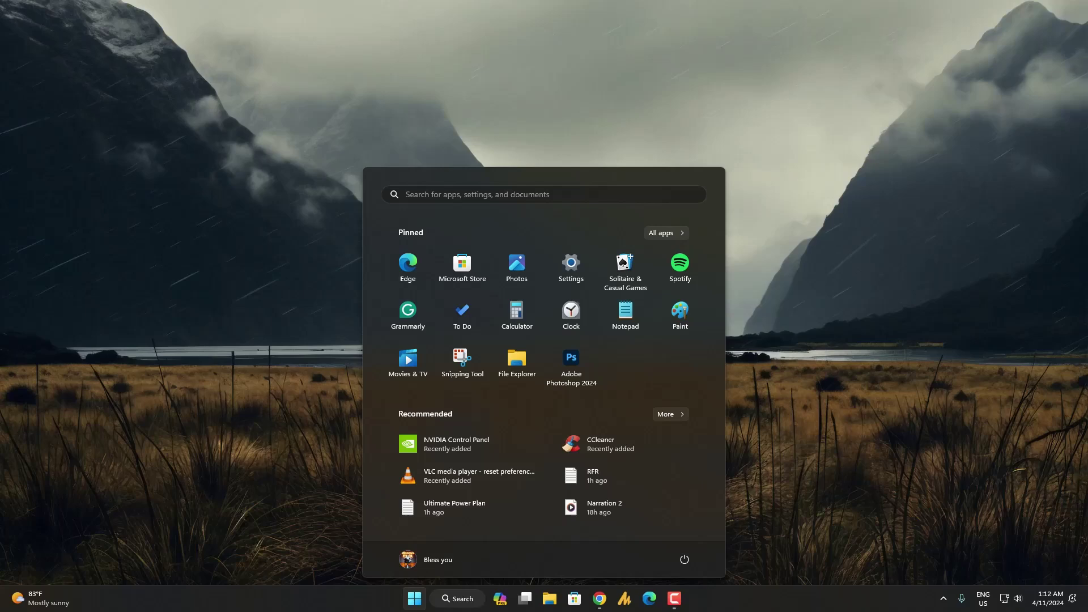
Search Windows for "services", open the Services console maximized and locate the SysMain service.
text(services)
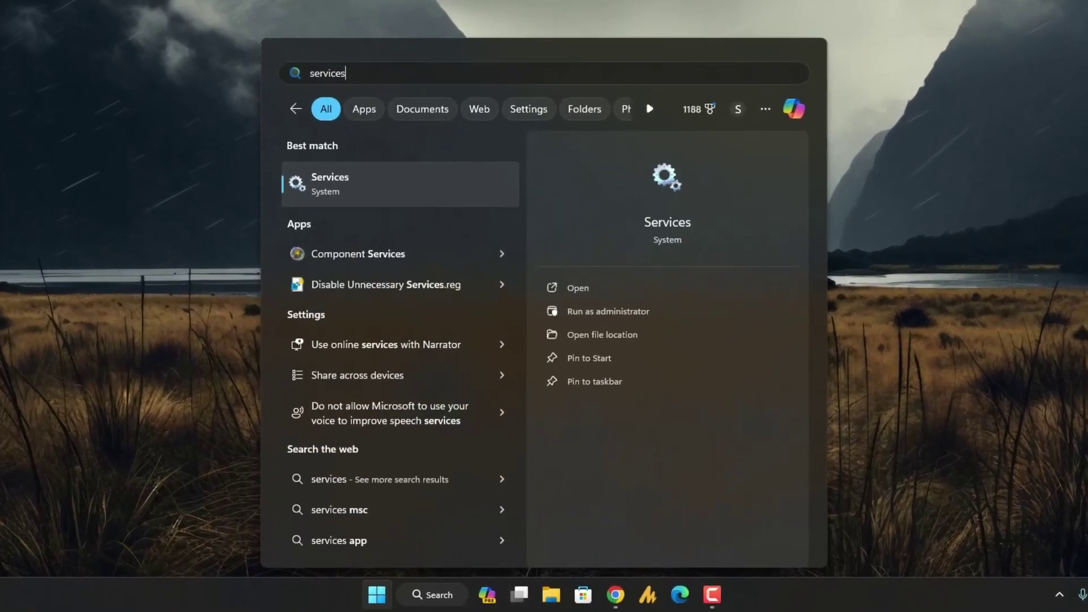
key(Return)
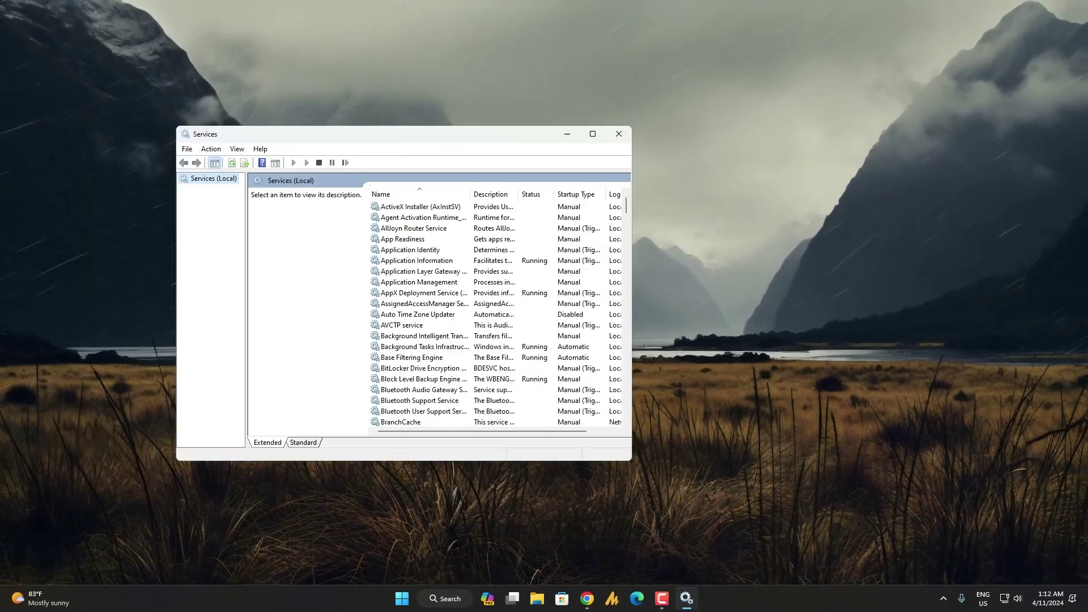
key(super+Up)
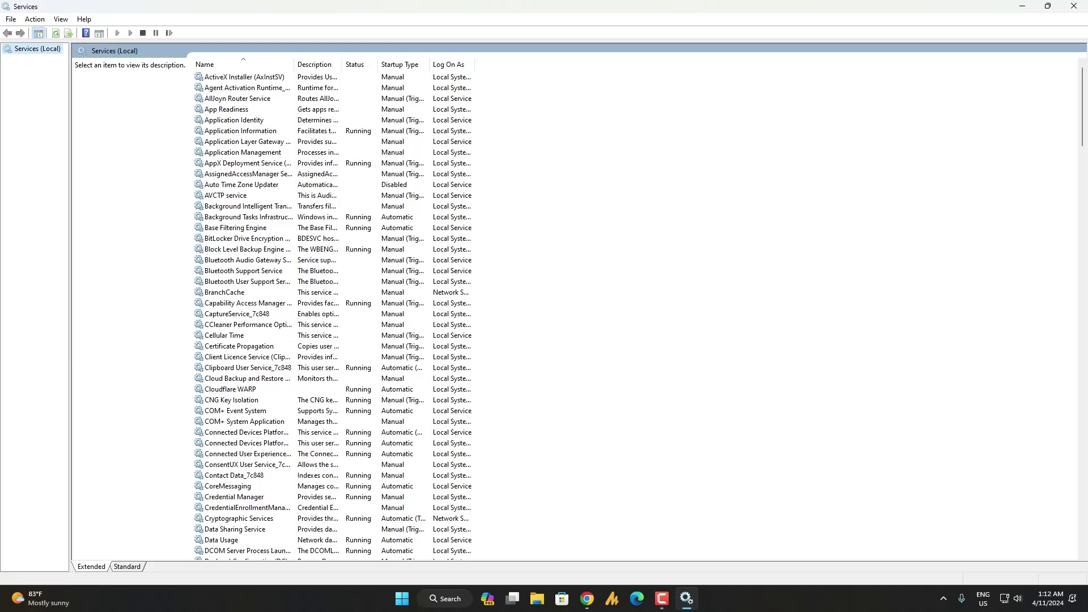
click(319, 292)
key(s)
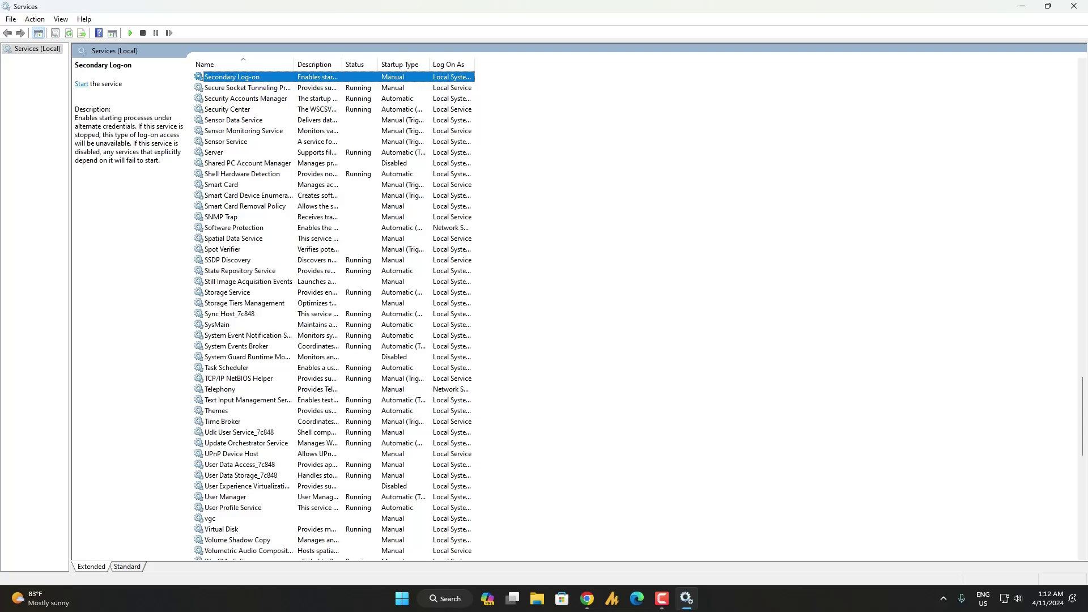
click(217, 325)
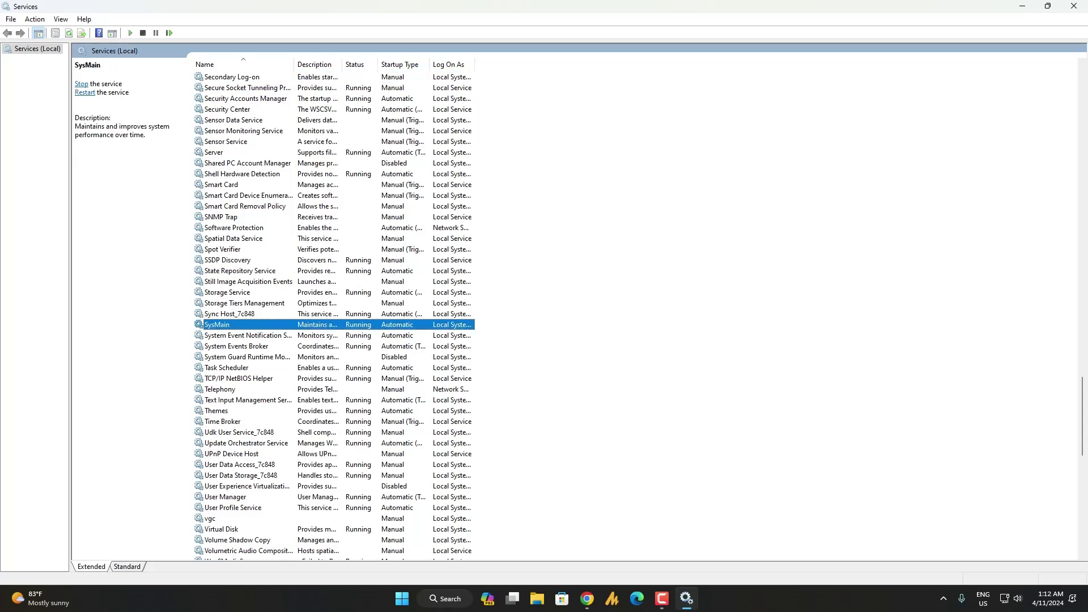
Find the Windows Update service in the services list and open its properties.
key(w)
key(Down)
key(Down)
key(Down)
key(Down)
key(Down)
key(Down)
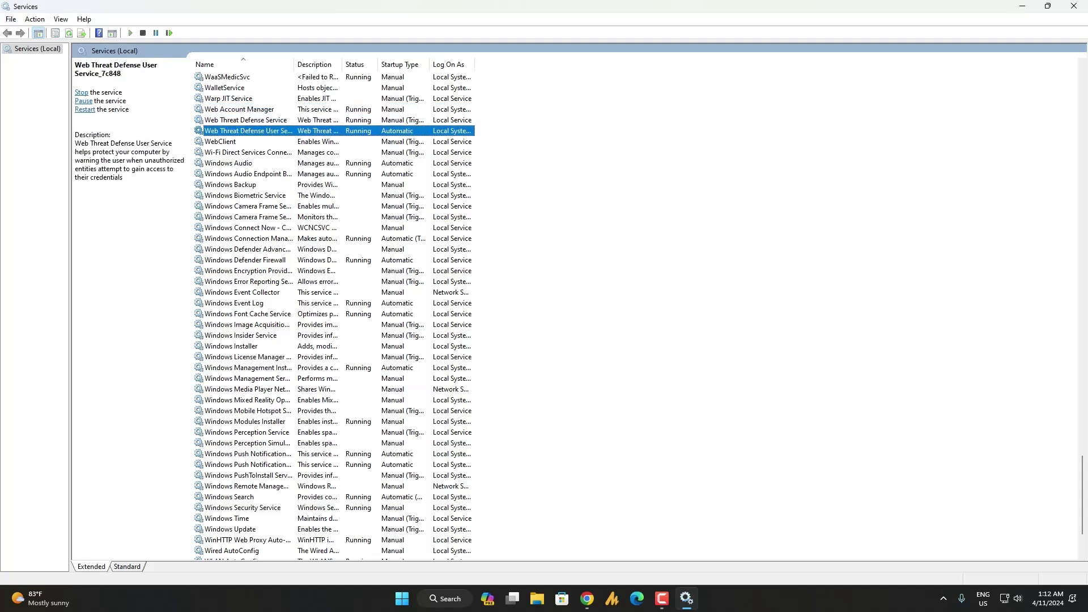
click(227, 518)
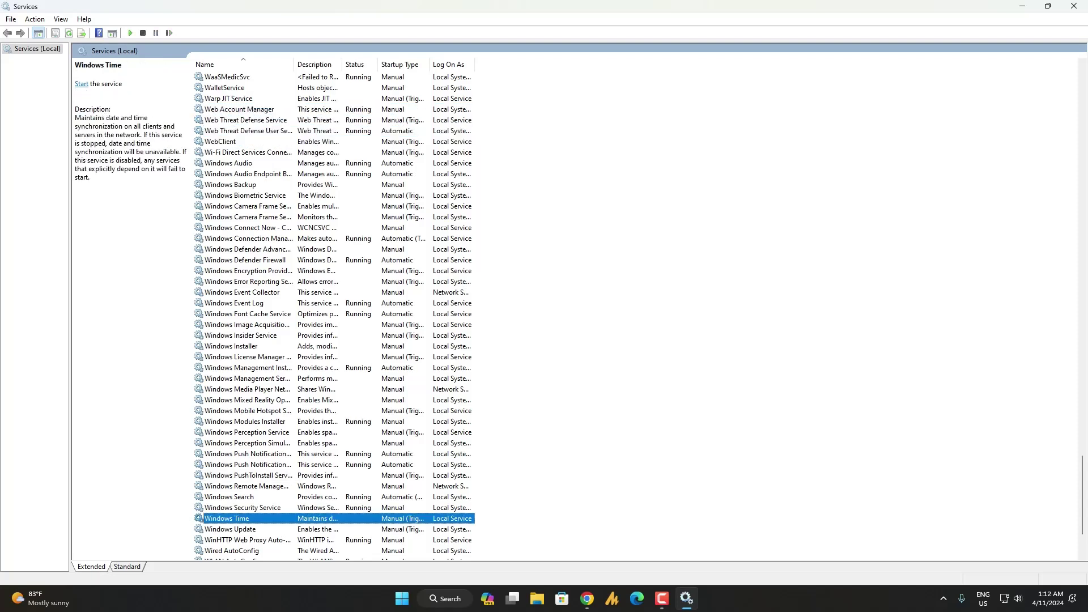
key(Down)
key(Return)
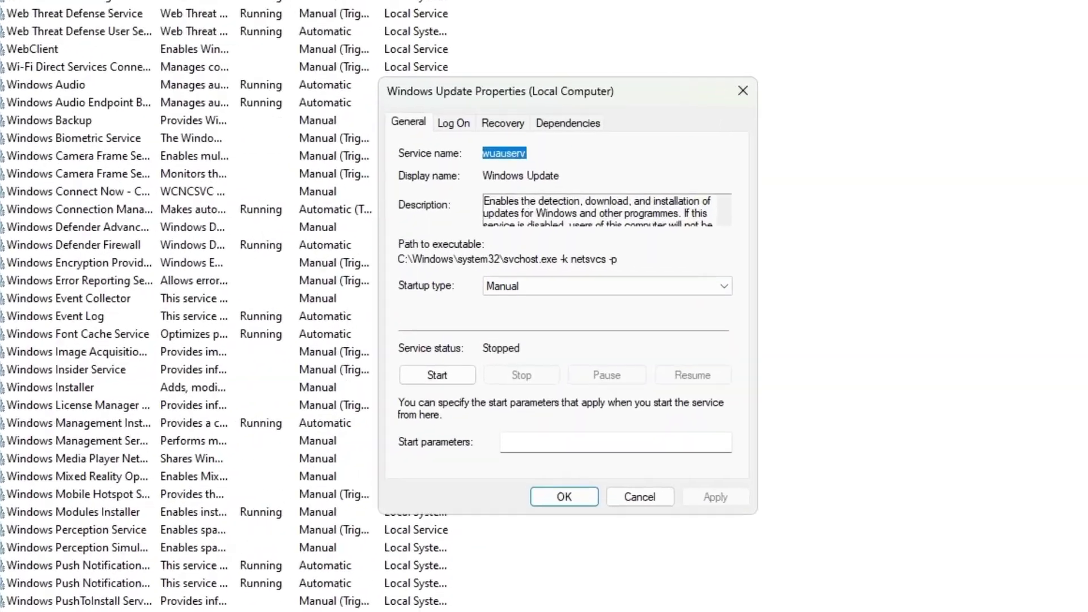
Set the Windows Update service's startup type to Disabled, apply the change and close its properties.
click(568, 285)
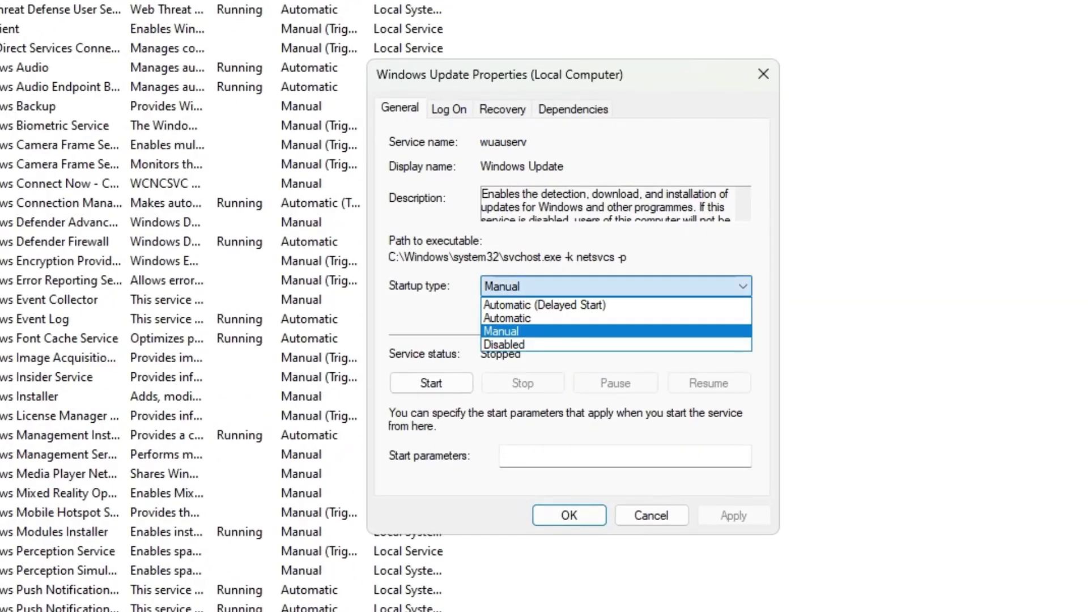
click(566, 345)
click(733, 516)
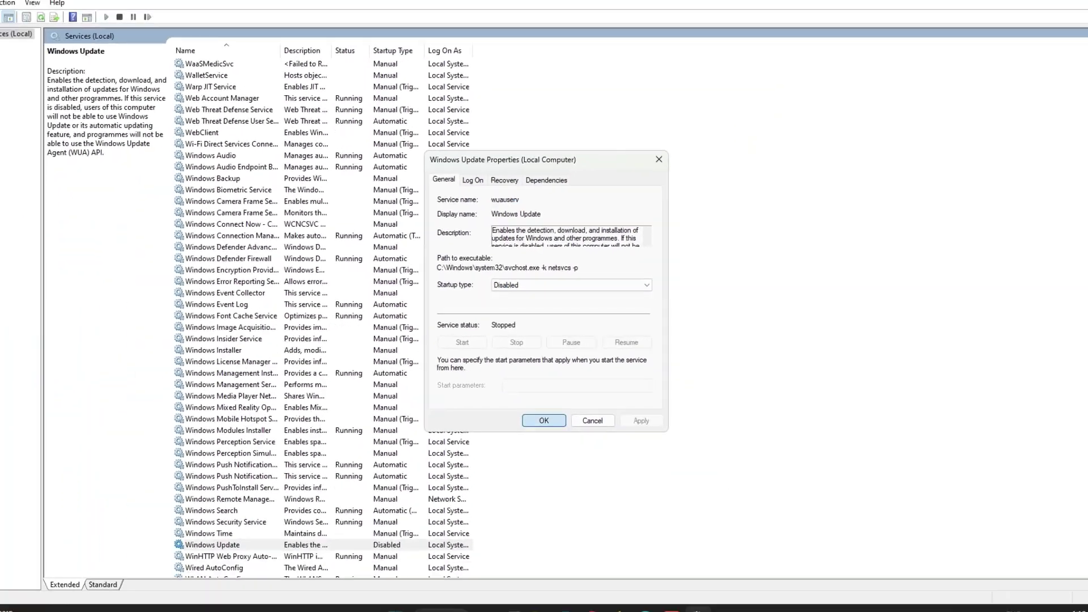
click(568, 516)
Find the SysMain service in the services list and open its properties.
click(267, 346)
key(s)
key(s)
key(s)
key(s)
key(s)
key(s)
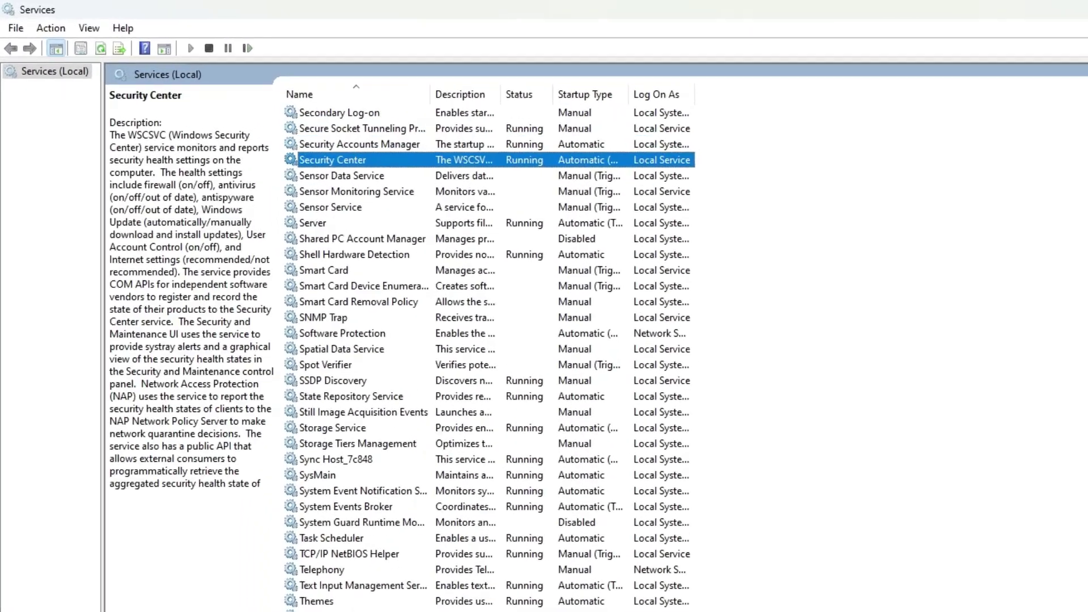
key(Down)
key(Down)
key(Down)
key(Down)
key(Down)
key(Down)
key(Down)
key(Down)
key(Down)
key(Down)
key(Down)
key(Down)
key(Down)
key(Down)
key(Down)
key(Down)
key(Down)
key(Down)
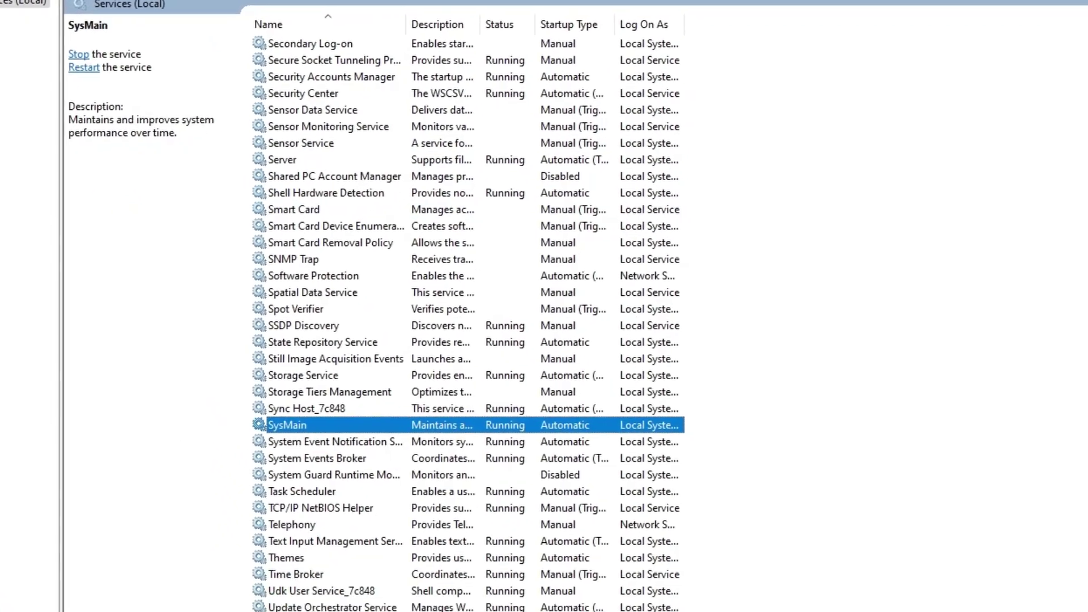
key(shift+F10)
key(Down)
key(Down)
key(Down)
key(Down)
key(Down)
key(Return)
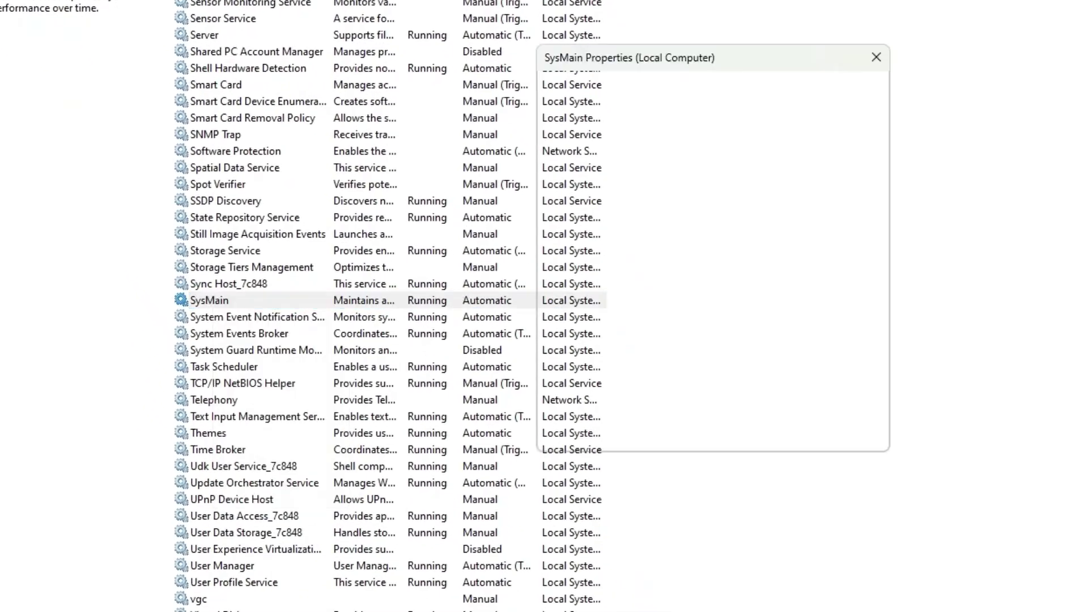
Set the SysMain service's startup type to Disabled, apply the change and close its properties.
click(750, 239)
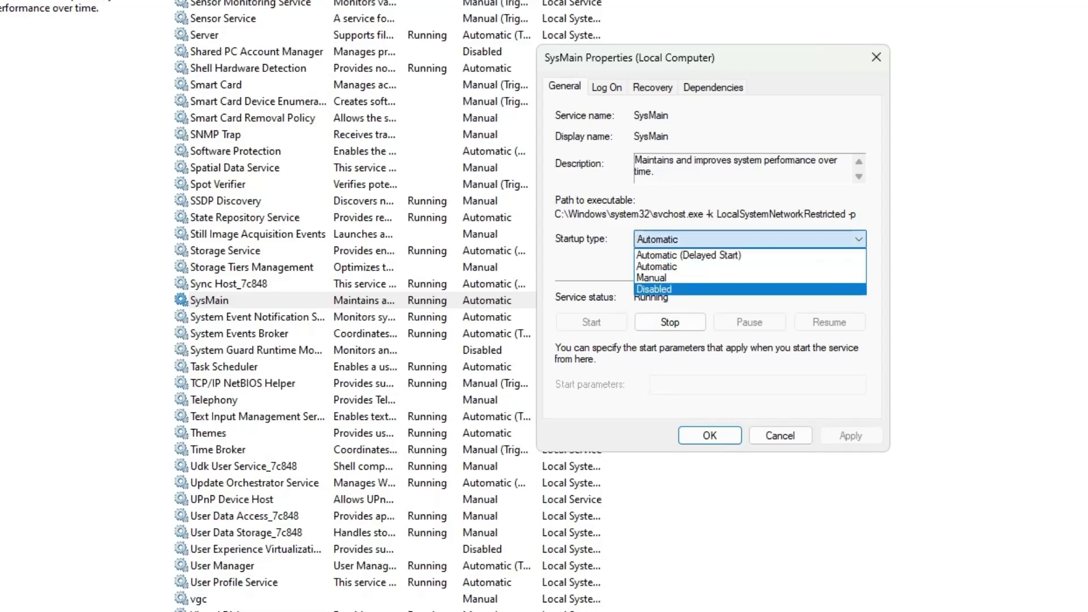
click(679, 289)
click(850, 436)
click(709, 435)
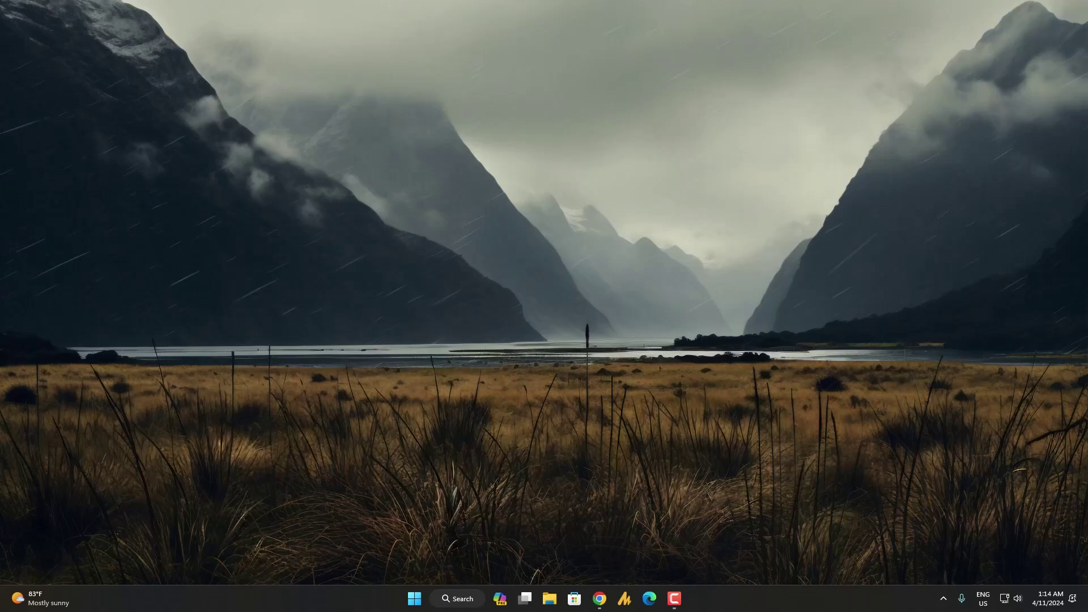
Search Windows for "local group", open the Local Group Policy Editor maximized and widen its policy tree.
key(super)
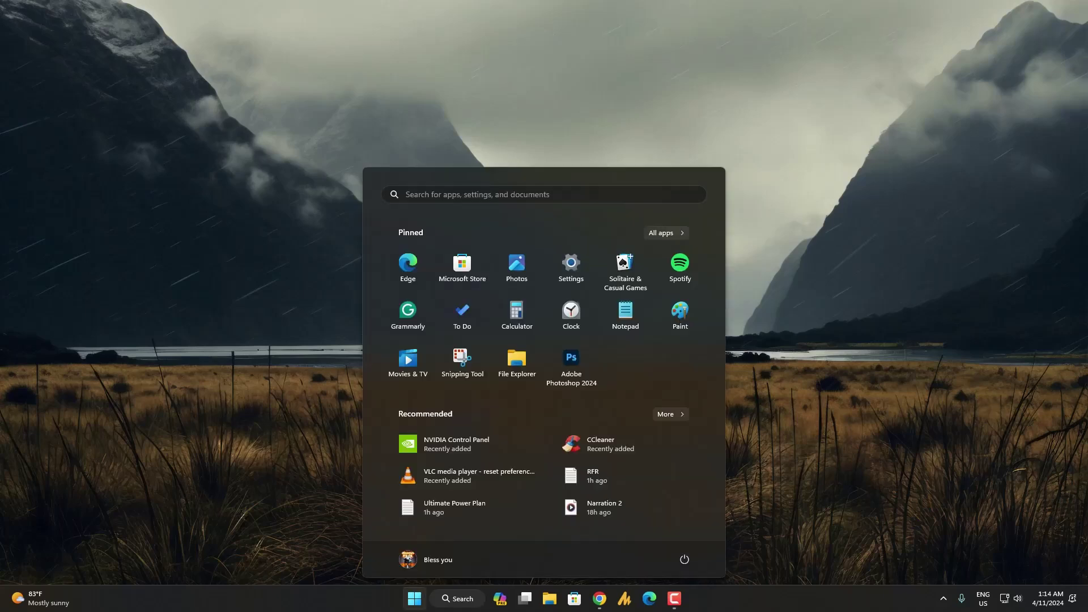
text(local group)
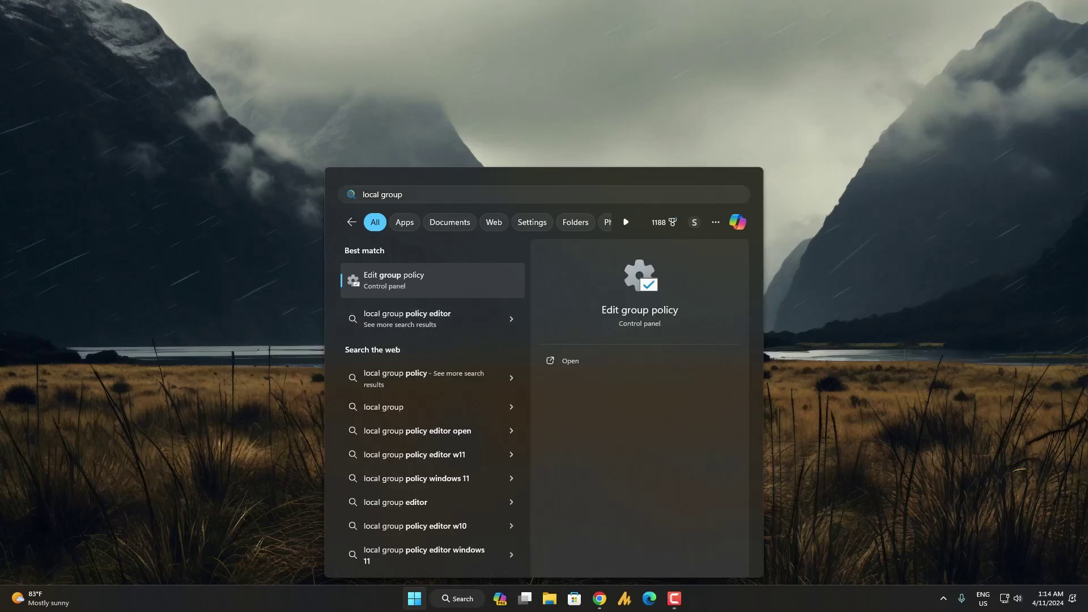
key(Return)
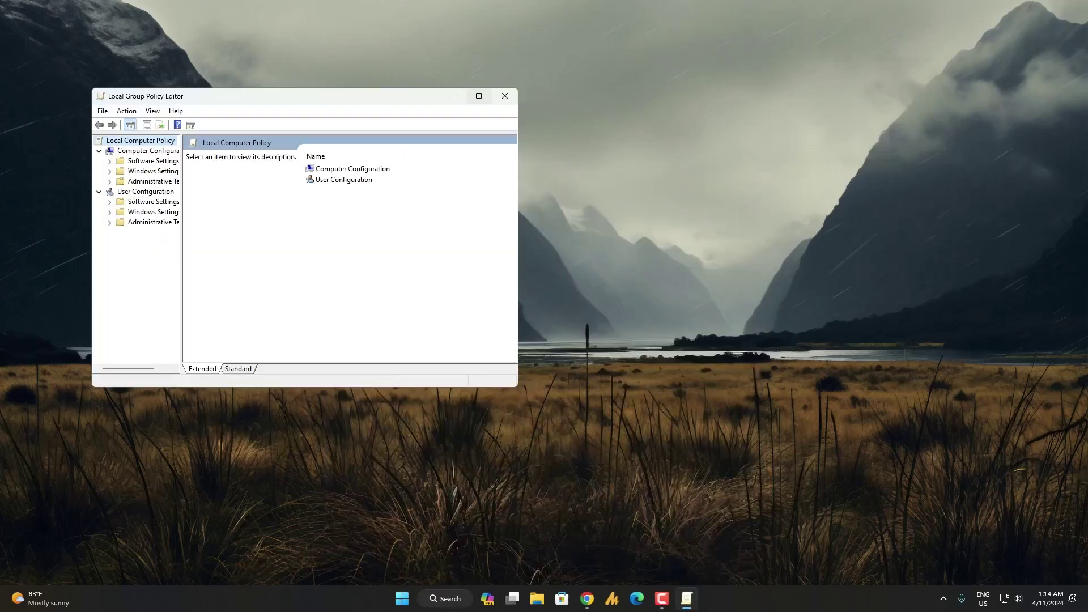
click(479, 96)
drag(89, 108, 287, 108)
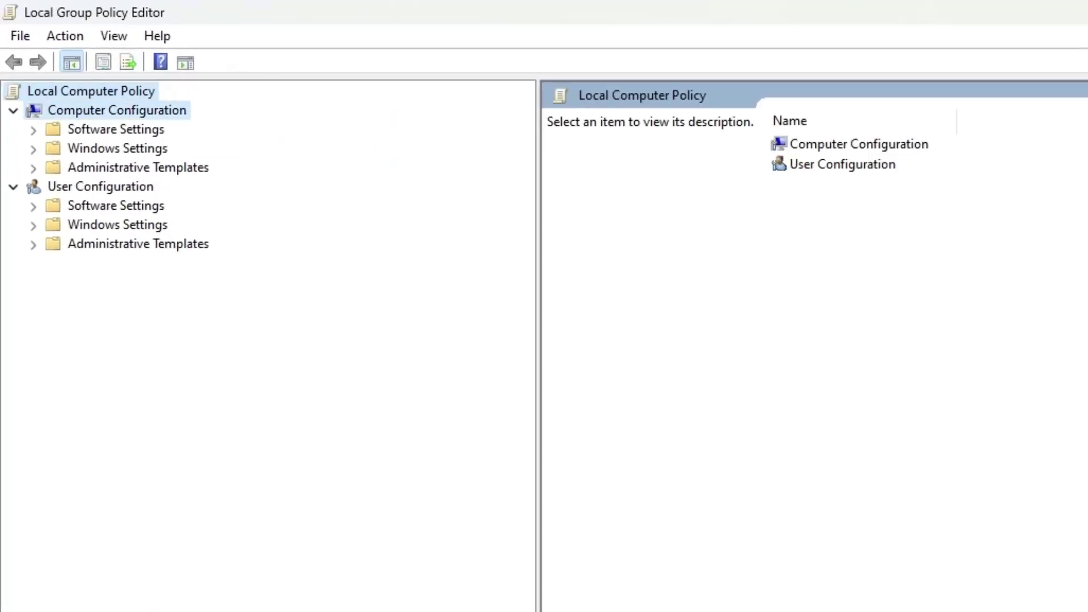
Open the App Privacy policies under Computer Configuration, Administrative Templates, Windows Components.
click(117, 110)
click(138, 168)
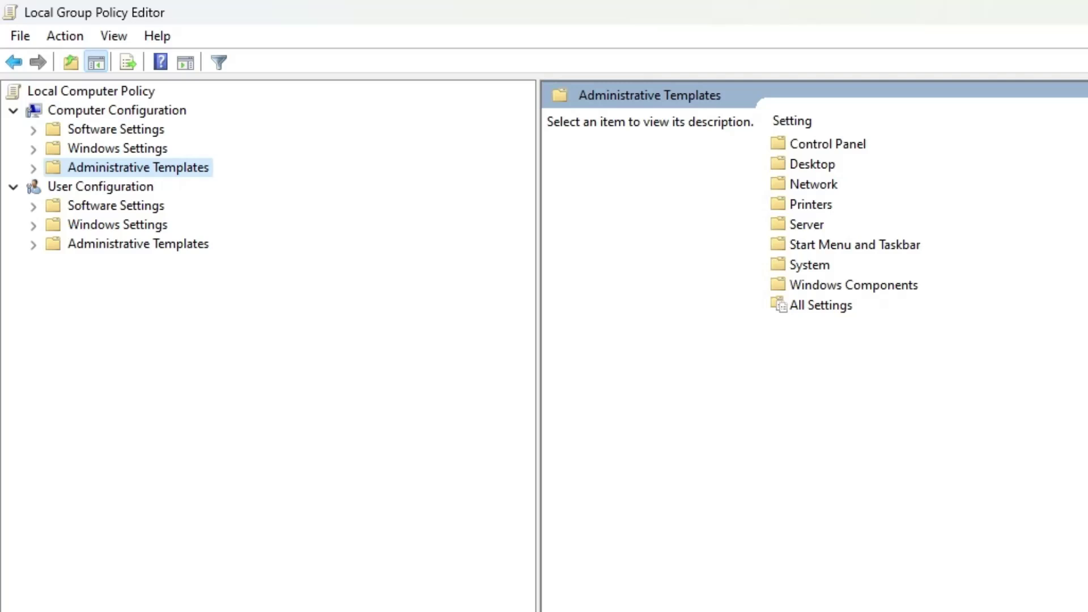
click(33, 168)
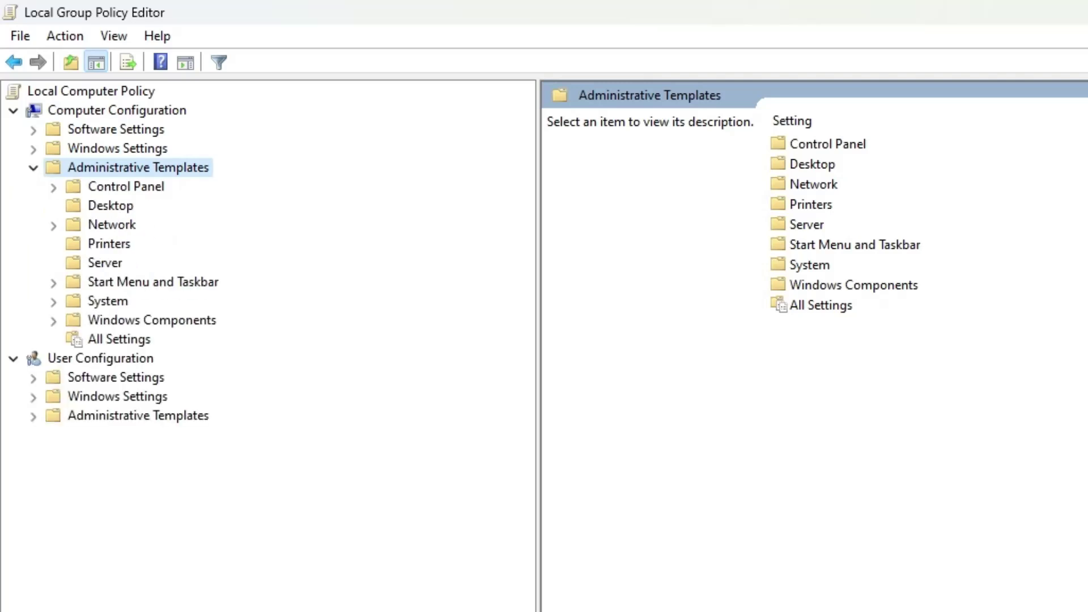
click(152, 321)
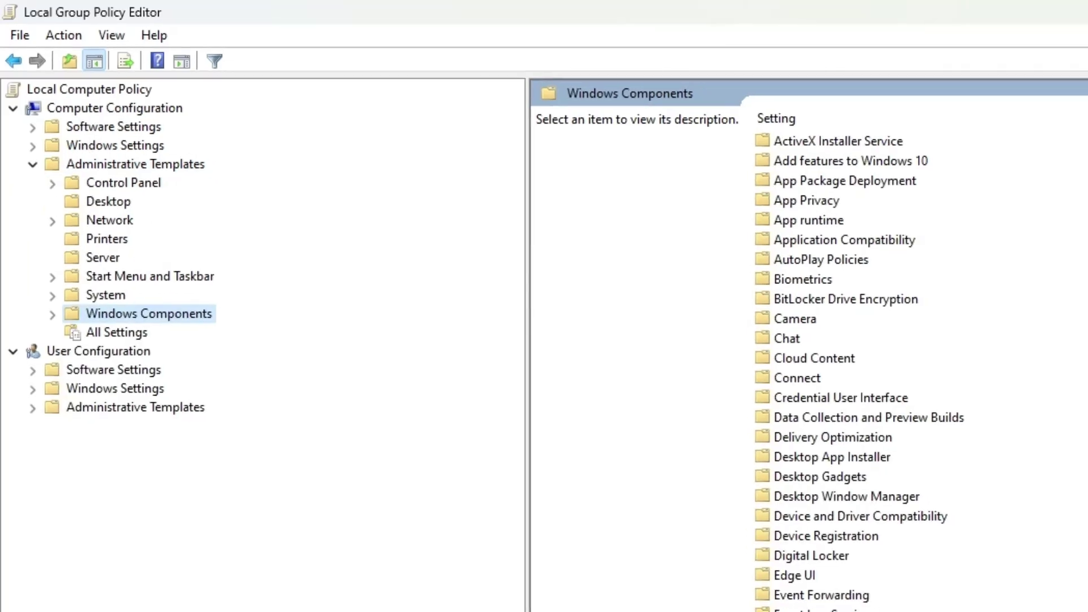
click(617, 153)
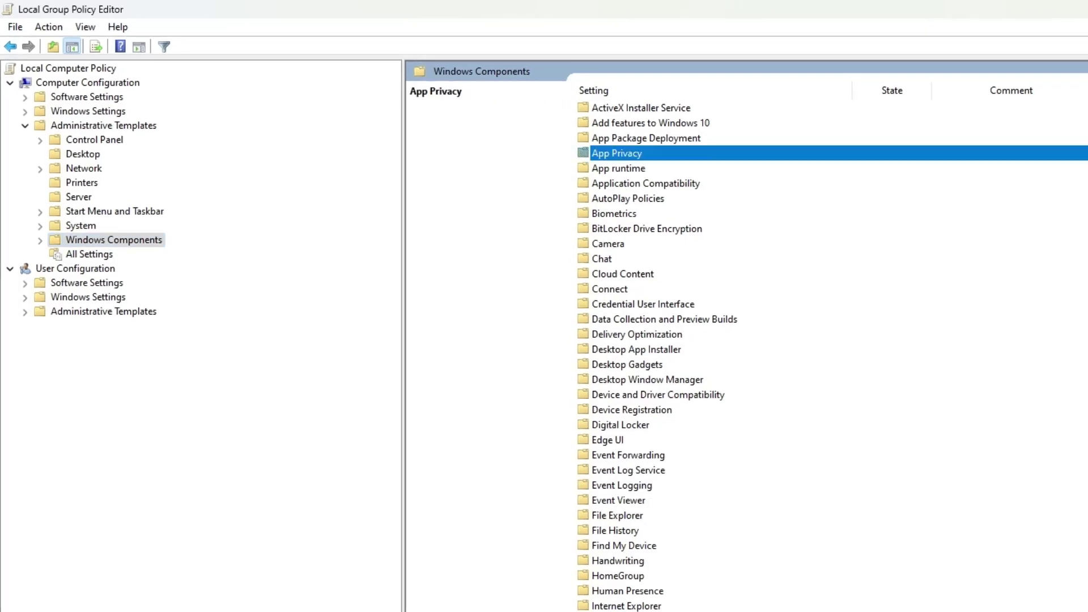
double_click(616, 153)
Enable the "Let Windows apps run in the background" policy with Force Deny for all apps, apply it and close the editor.
click(315, 415)
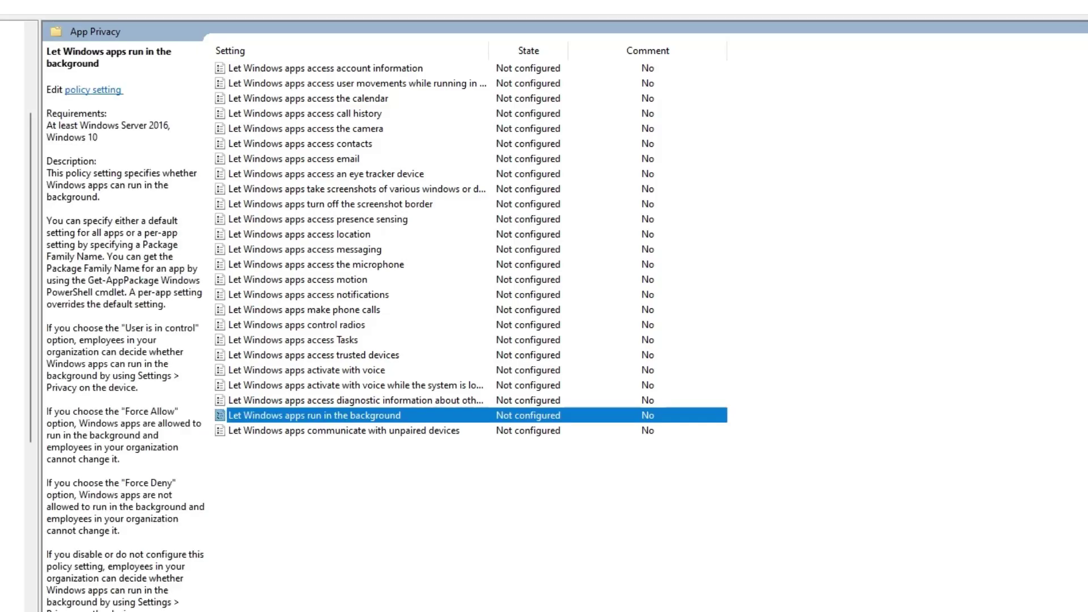
double_click(315, 415)
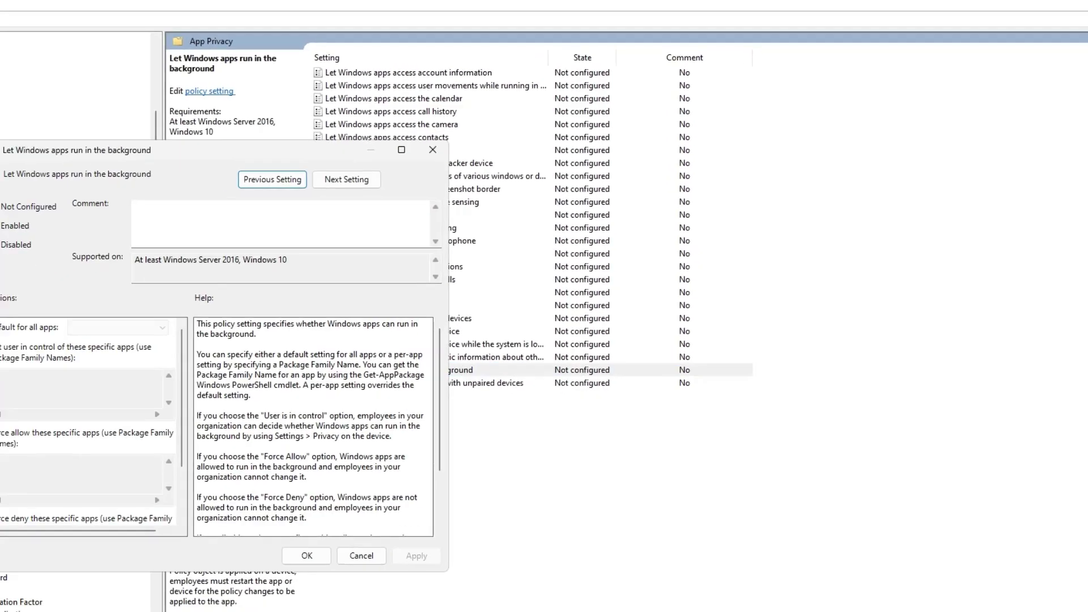
click(213, 157)
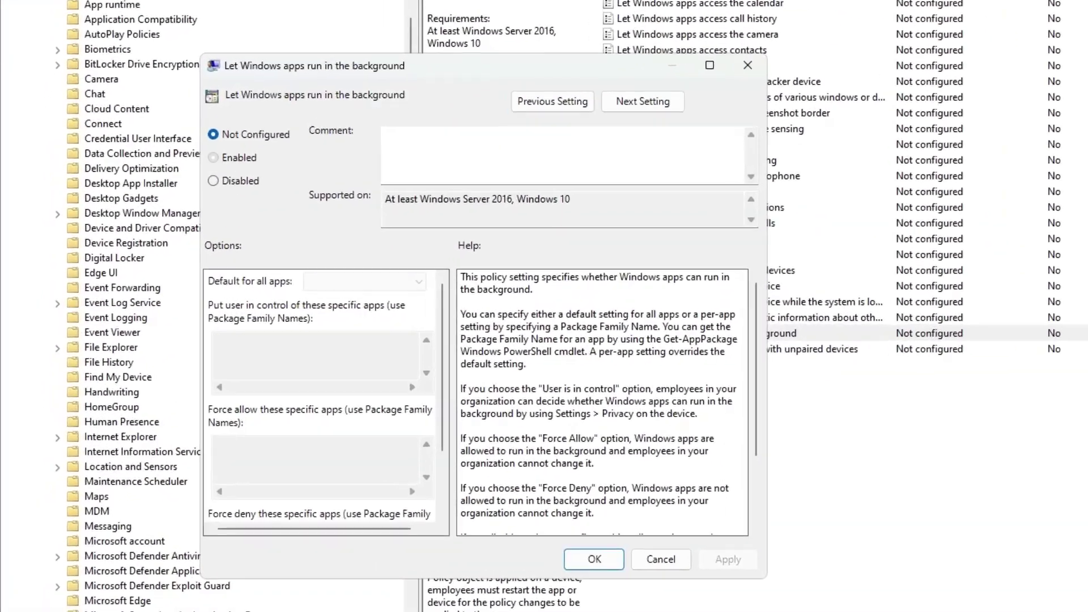
click(213, 157)
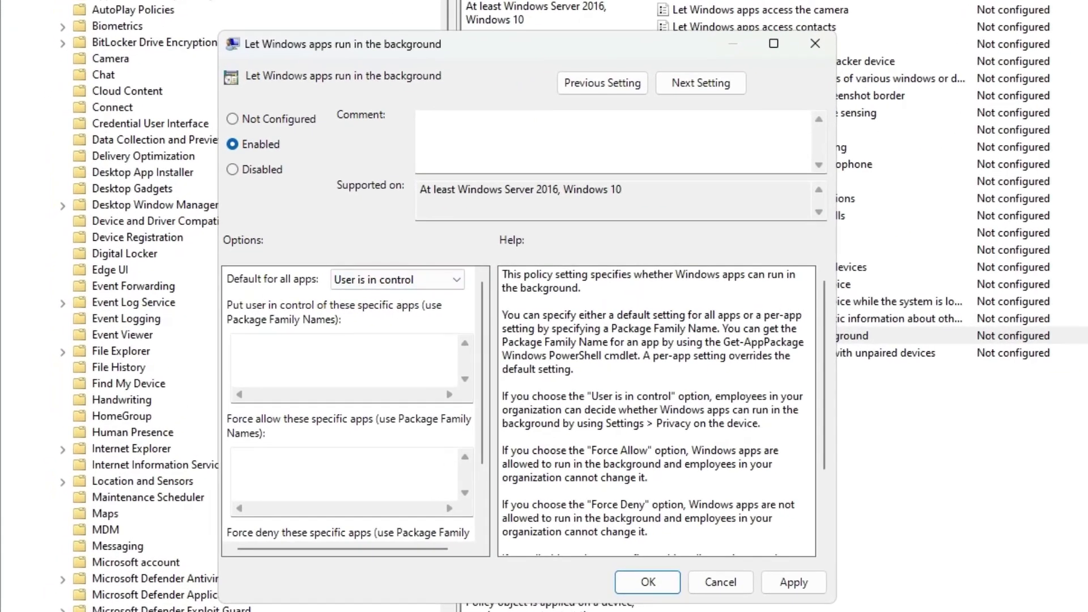
click(398, 279)
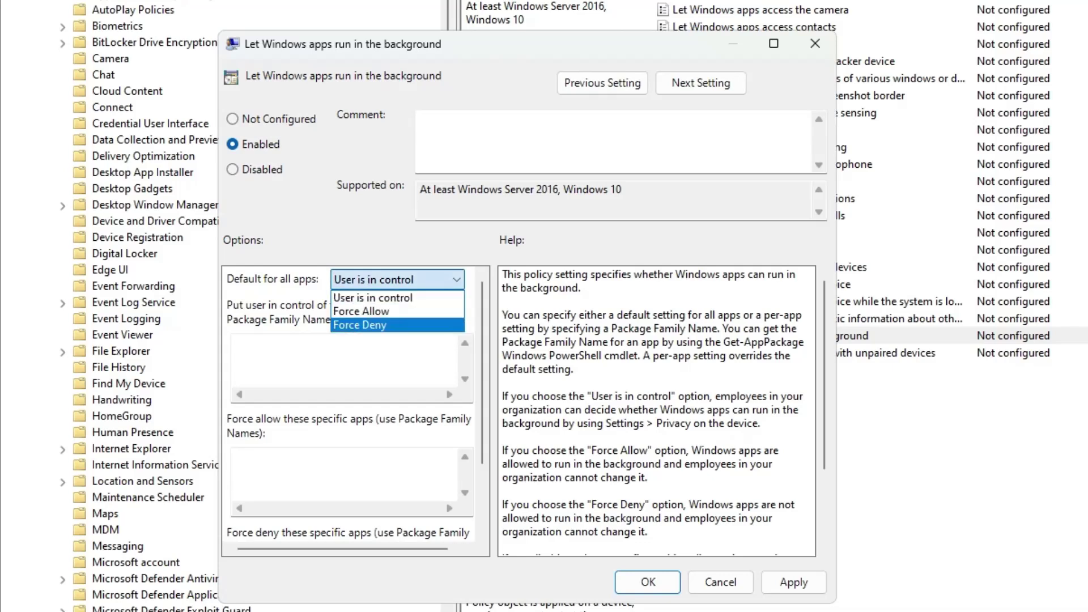
click(398, 325)
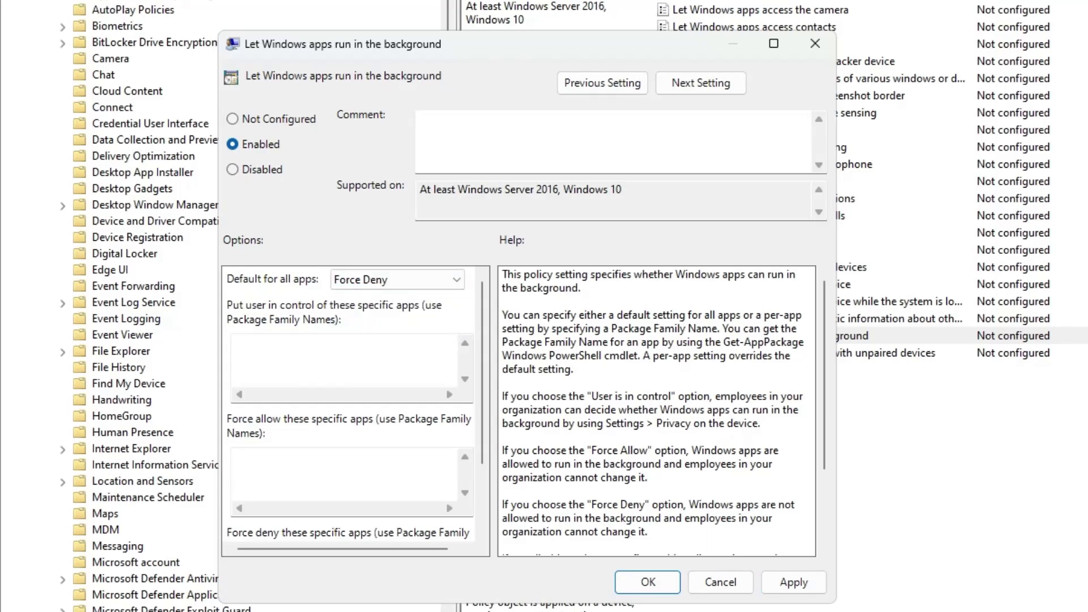
click(793, 582)
click(648, 582)
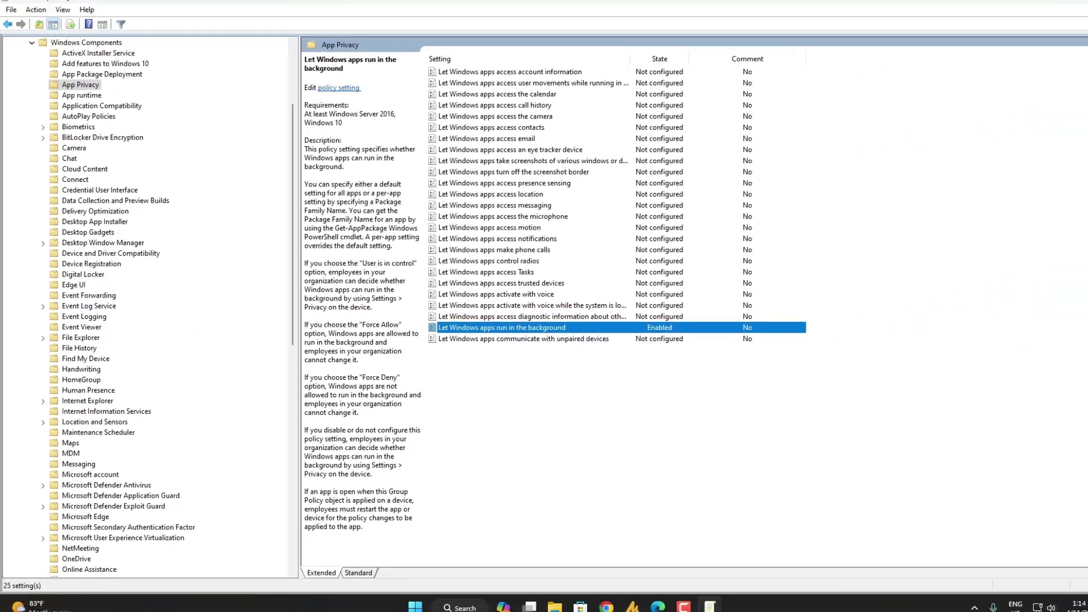
click(1081, 4)
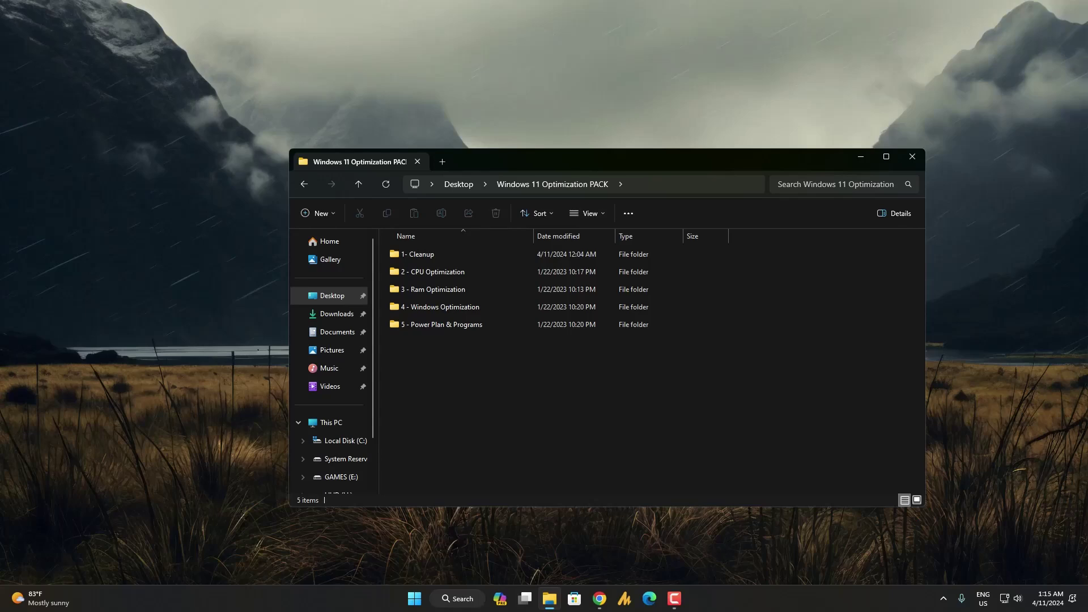
Look over the folders in the Windows 11 Optimization PACK one by one, from 1- Cleanup to 5 - Power Plan & Programs.
click(436, 254)
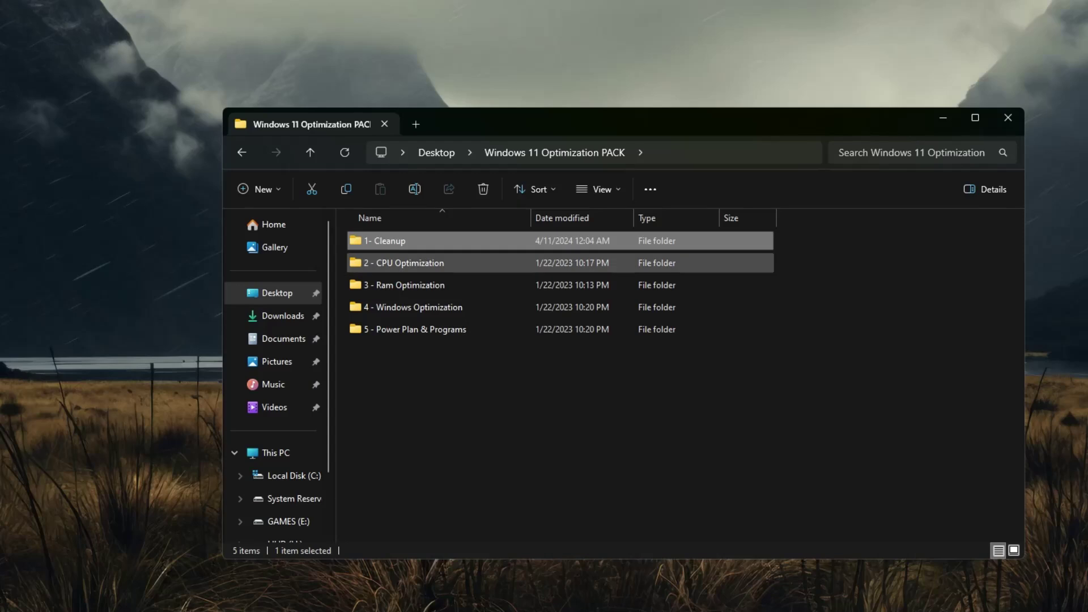
click(414, 263)
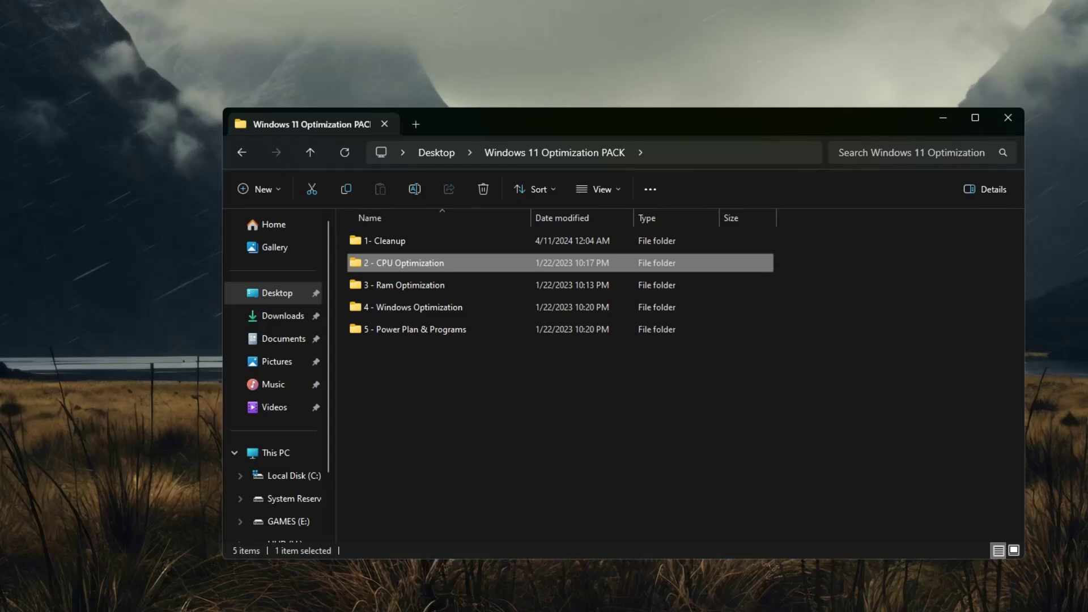
click(413, 285)
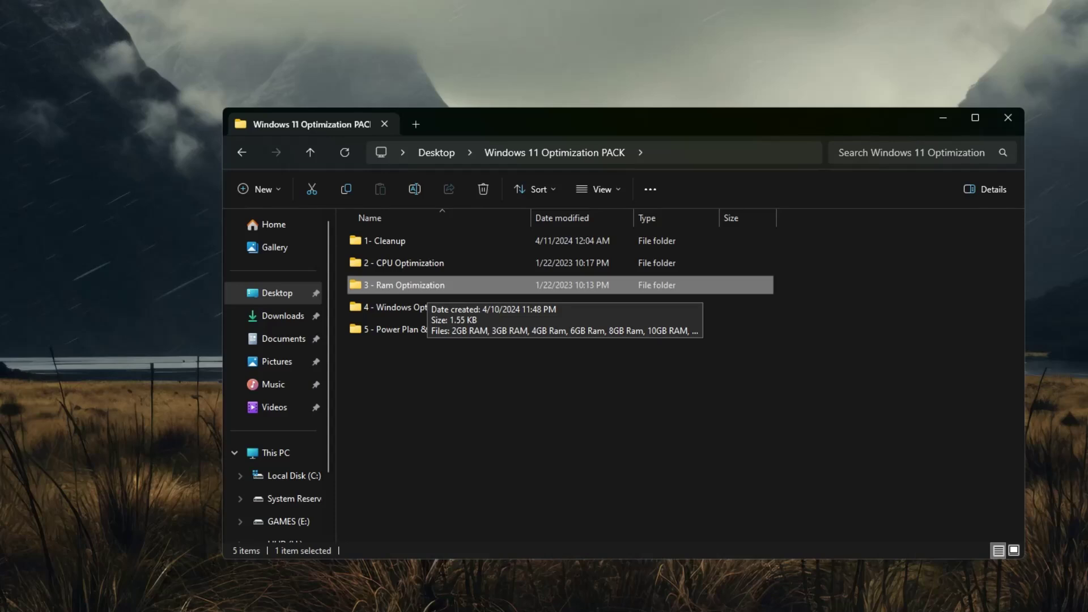
click(426, 307)
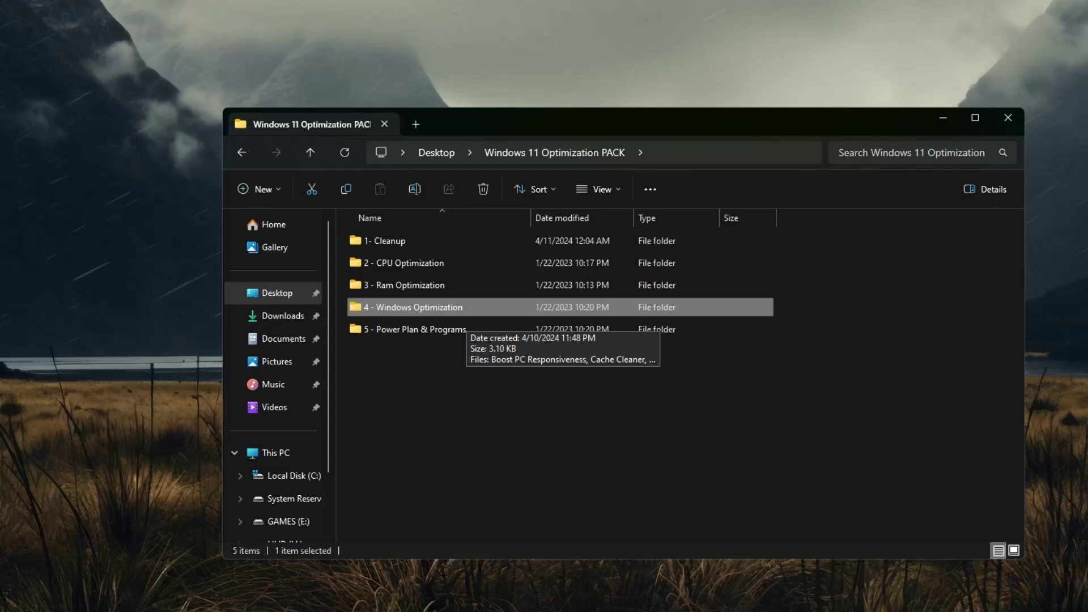
click(460, 329)
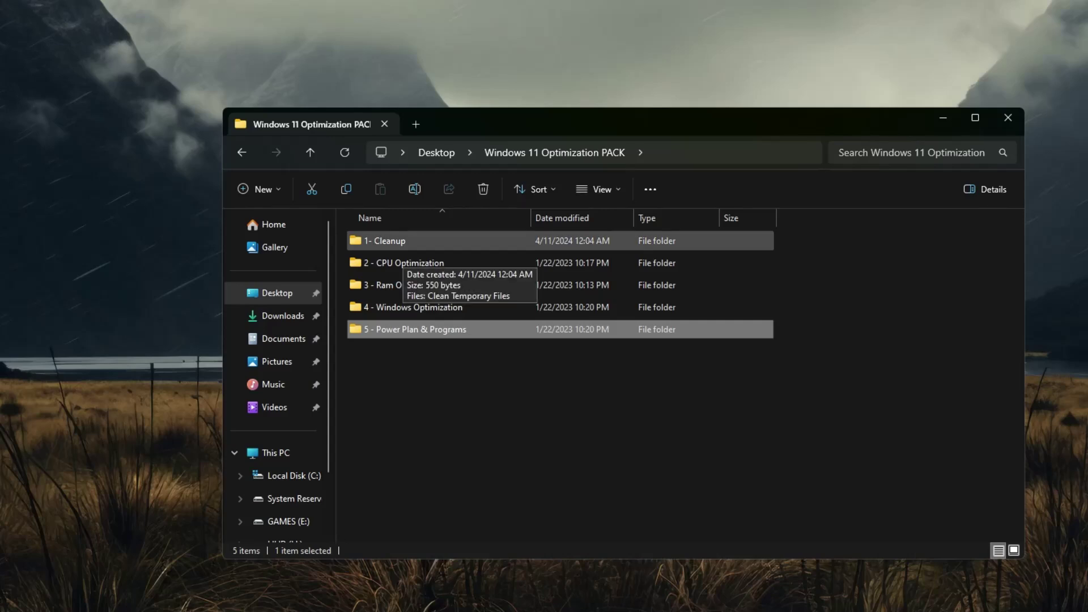
Run the Clean Temporary Files batch file from the 1- Cleanup folder as administrator and confirm deleting all temporary files.
double_click(397, 241)
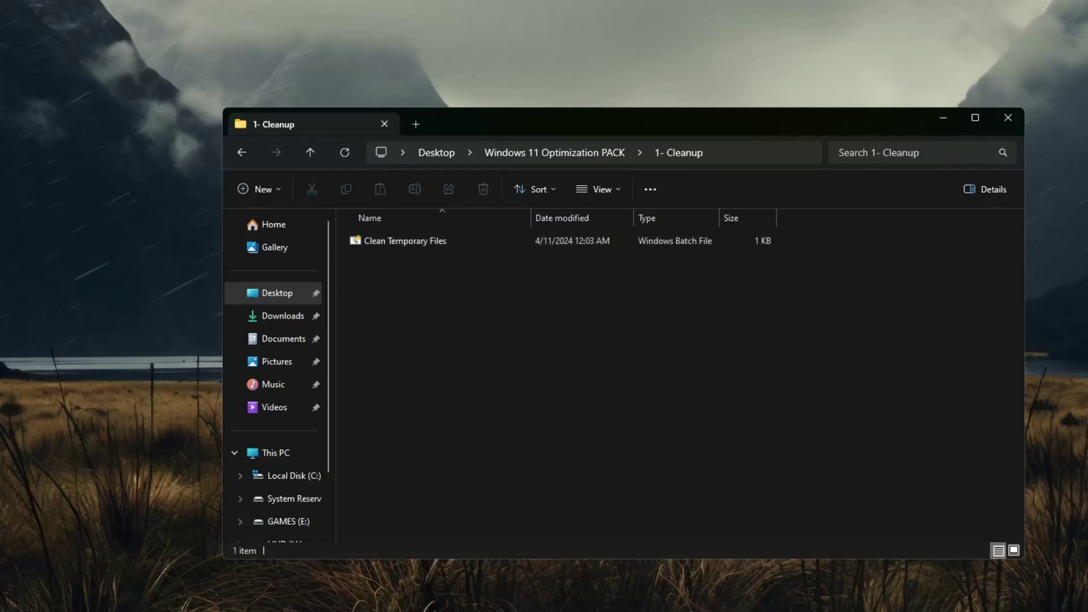
click(405, 240)
right_click(406, 241)
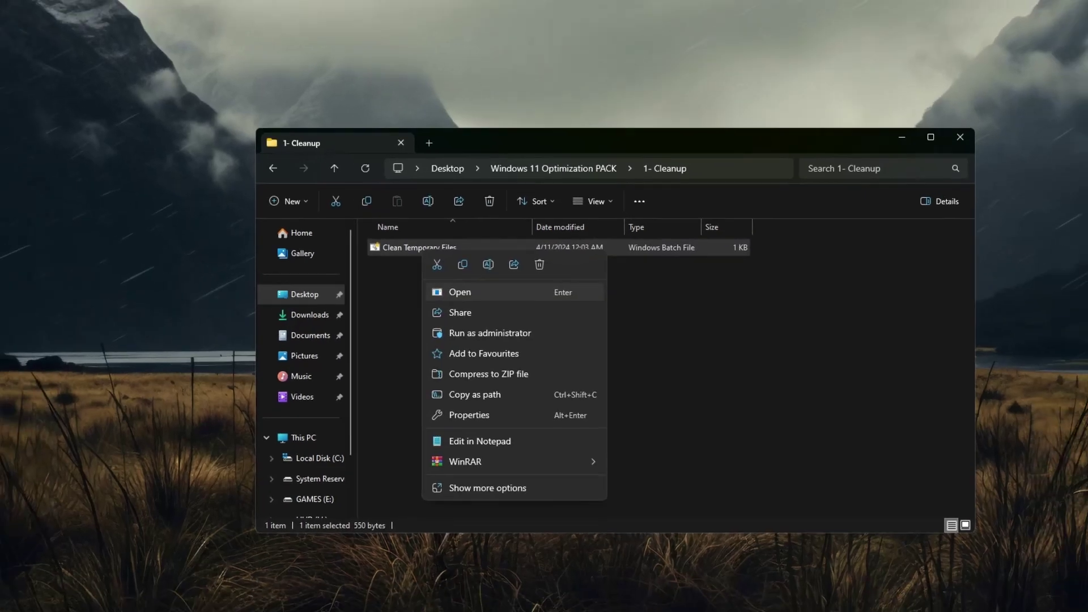
click(466, 337)
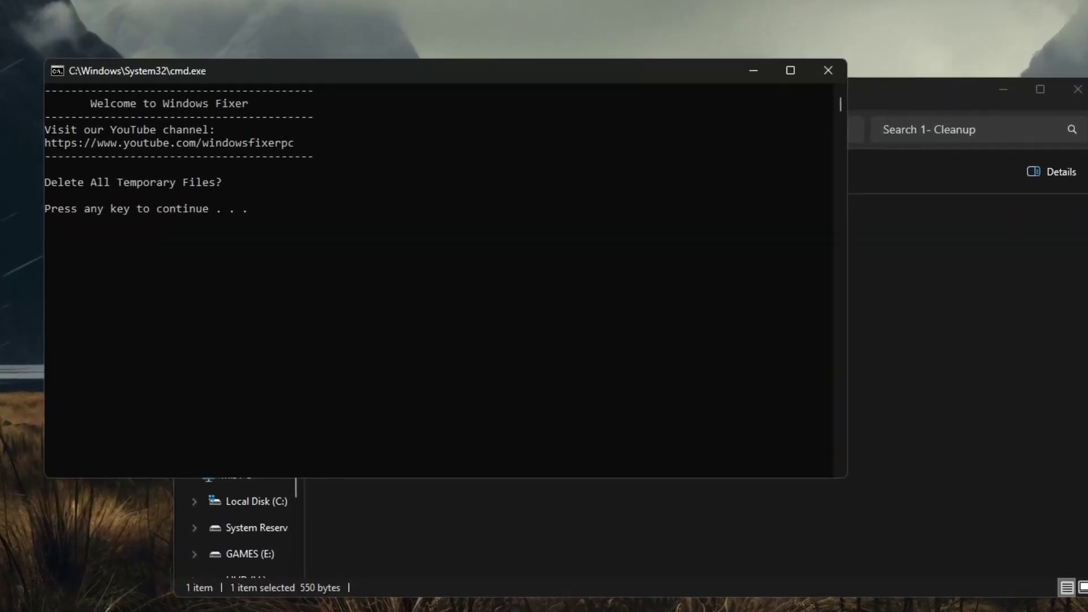
key(Return)
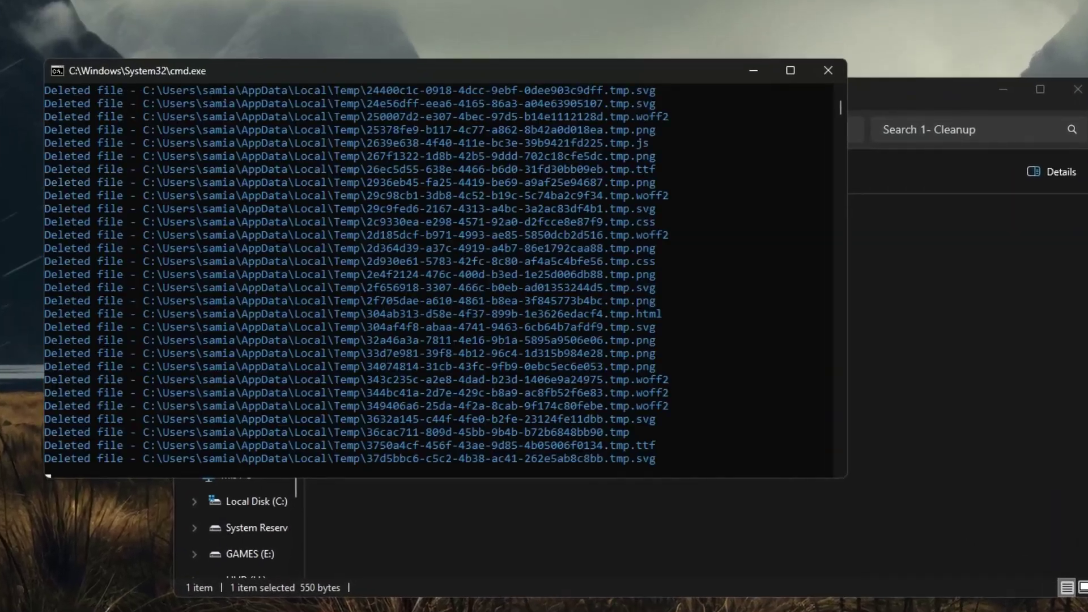
key(Return)
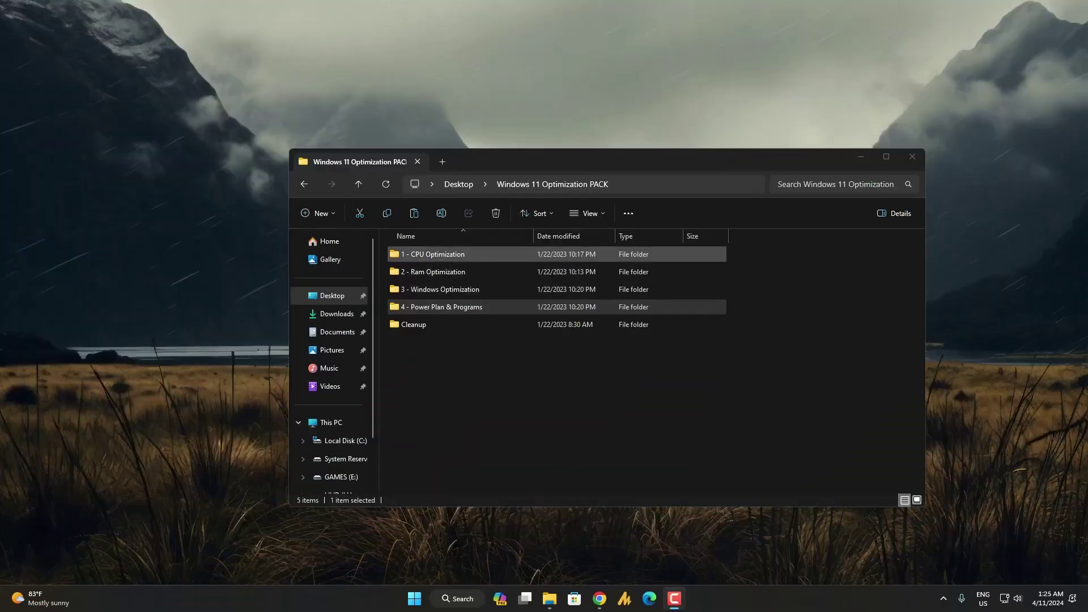
Add the Disable Game DVR registration entries from the 1 - CPU Optimization folder to the registry and confirm the dialogs.
double_click(433, 254)
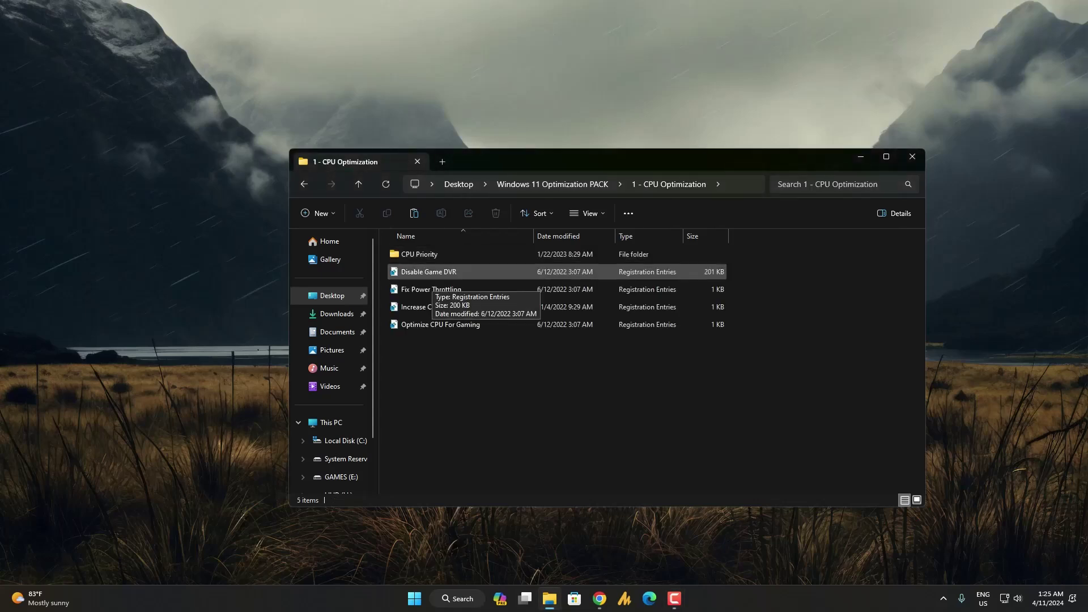
right_click(453, 271)
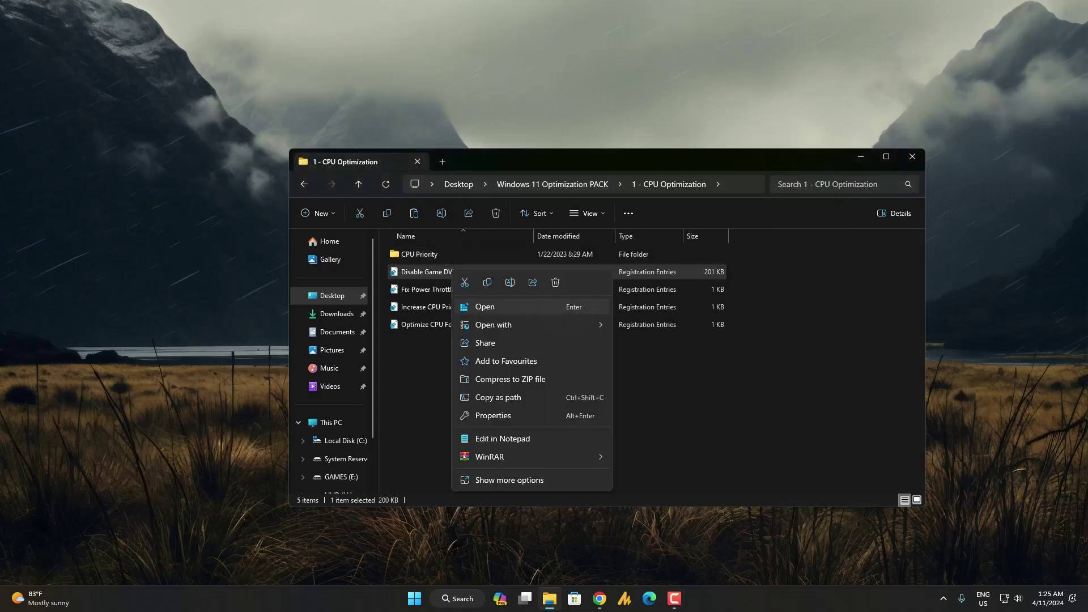
click(485, 307)
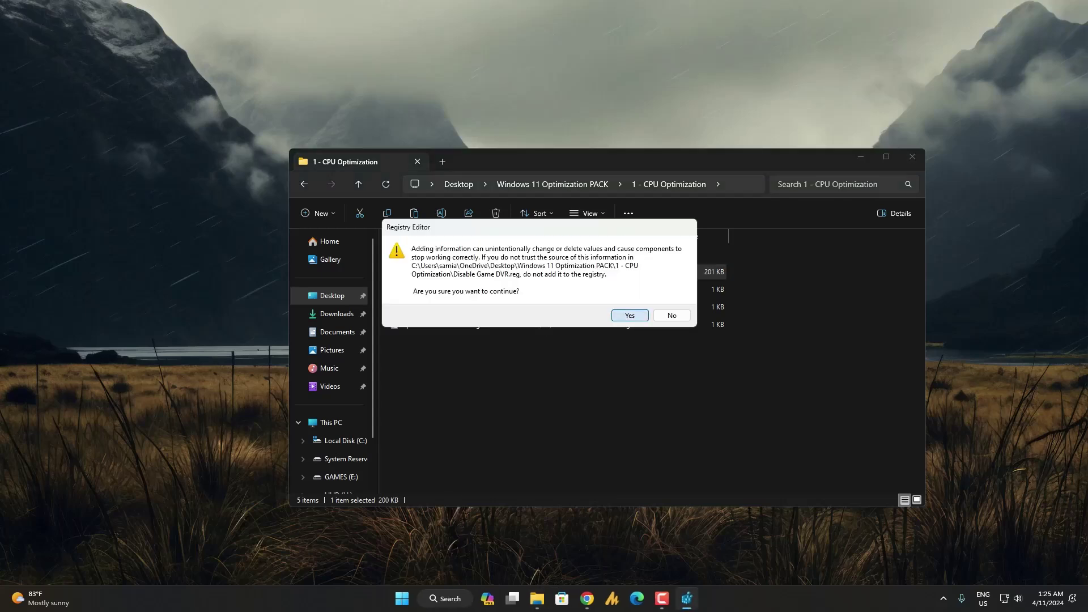
key(Return)
key(Return)
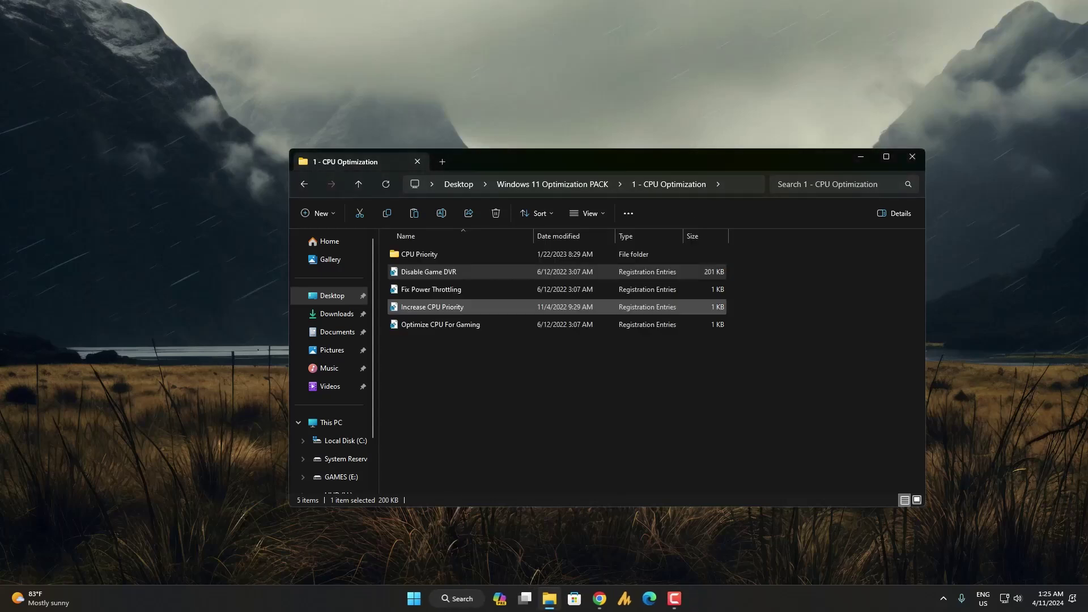
Add the Fix Power Throttling registration entries from the 1 - CPU Optimization folder to the registry and confirm the dialogs.
right_click(448, 289)
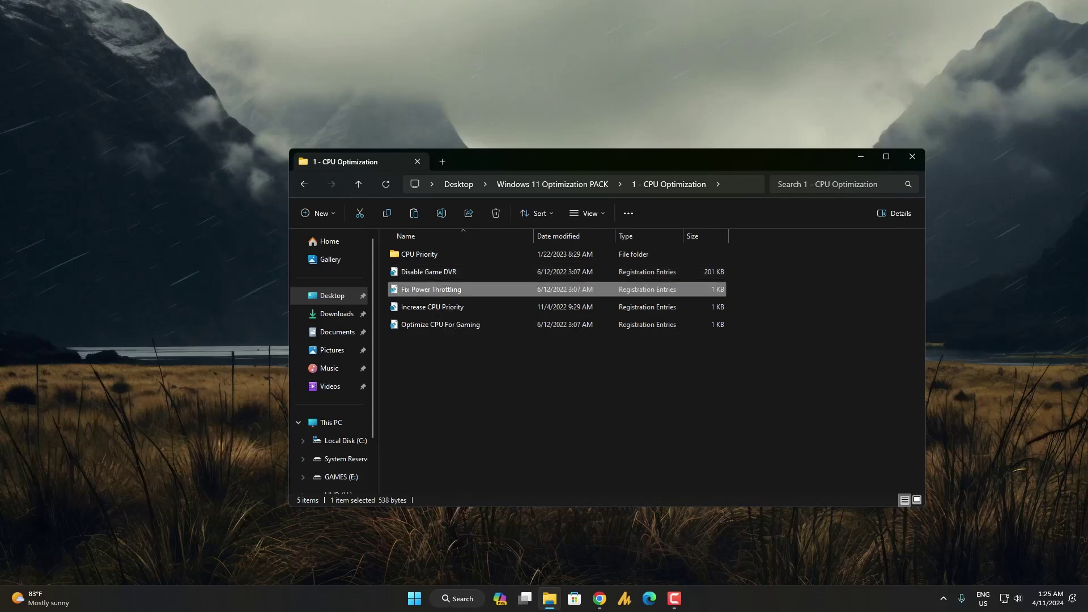
key(Return)
key(Return)
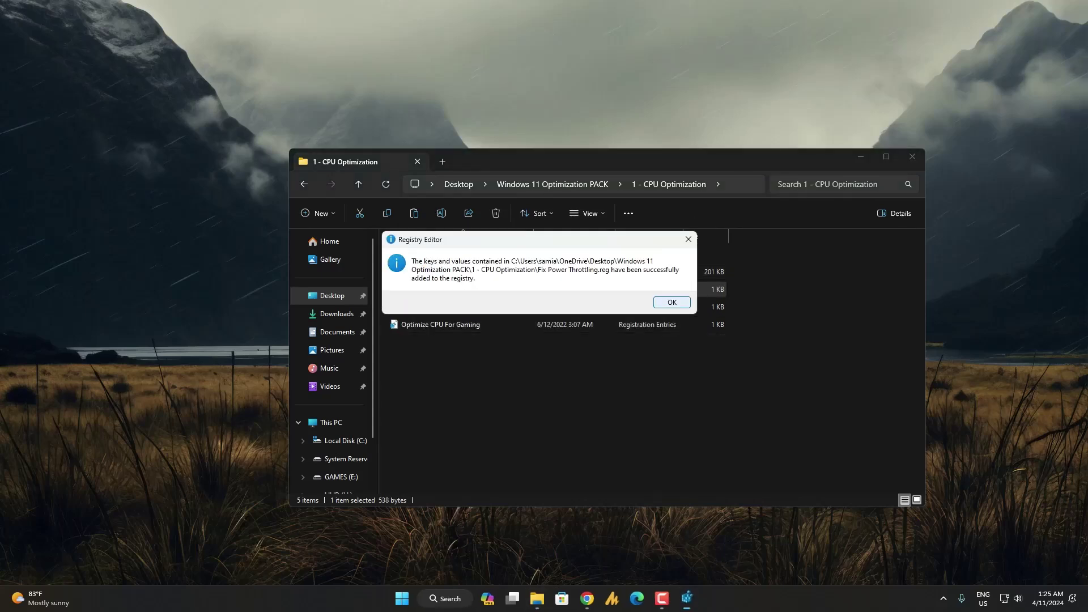
key(Return)
Merge the Increase CPU Priority registration entries into the registry and confirm the dialogs.
double_click(448, 307)
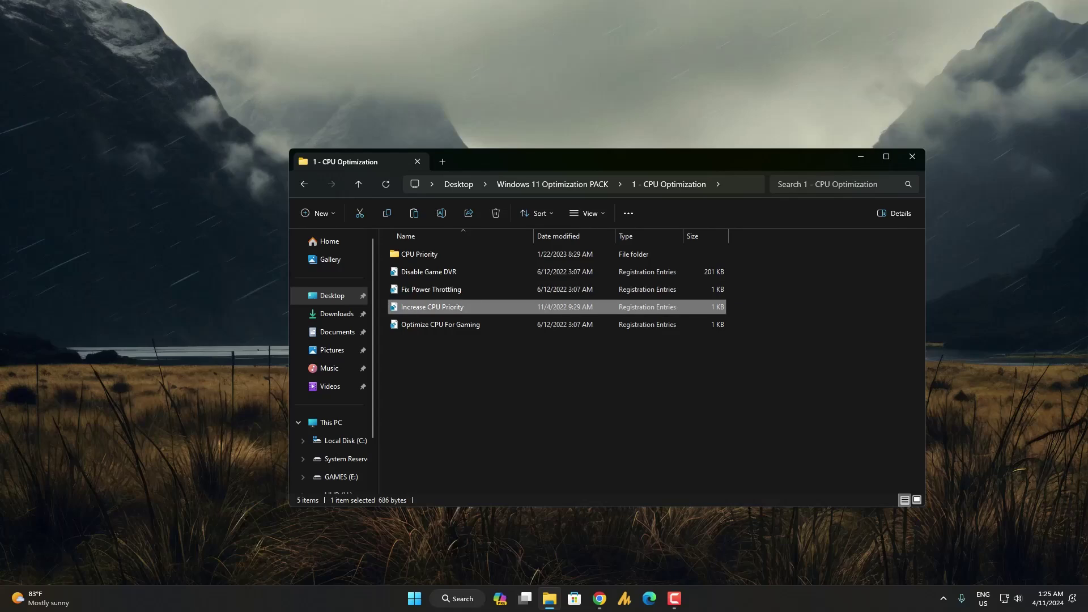
key(Return)
key(Return)
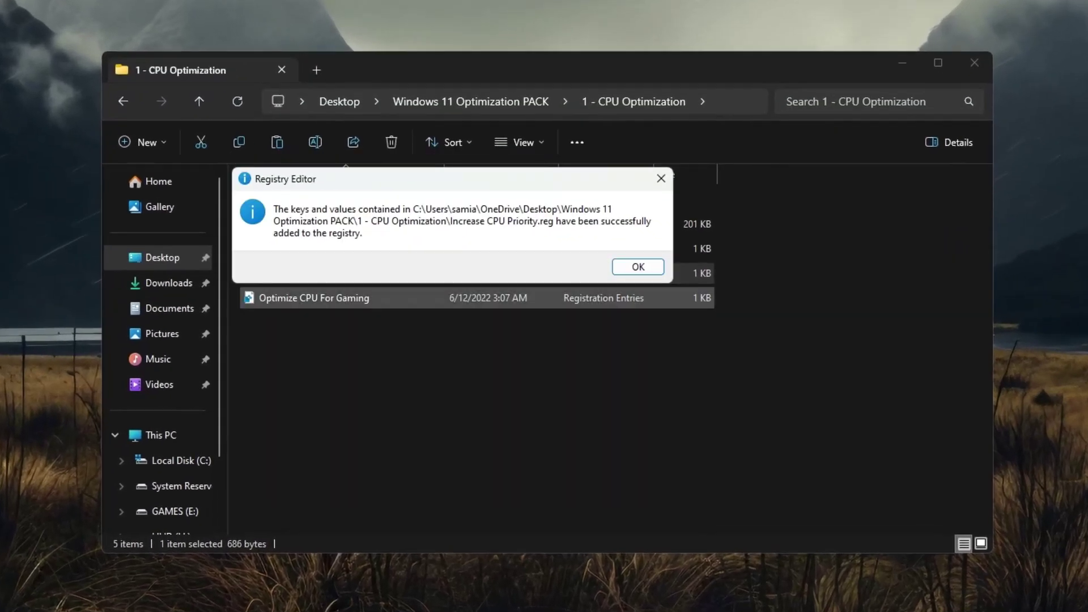
key(Return)
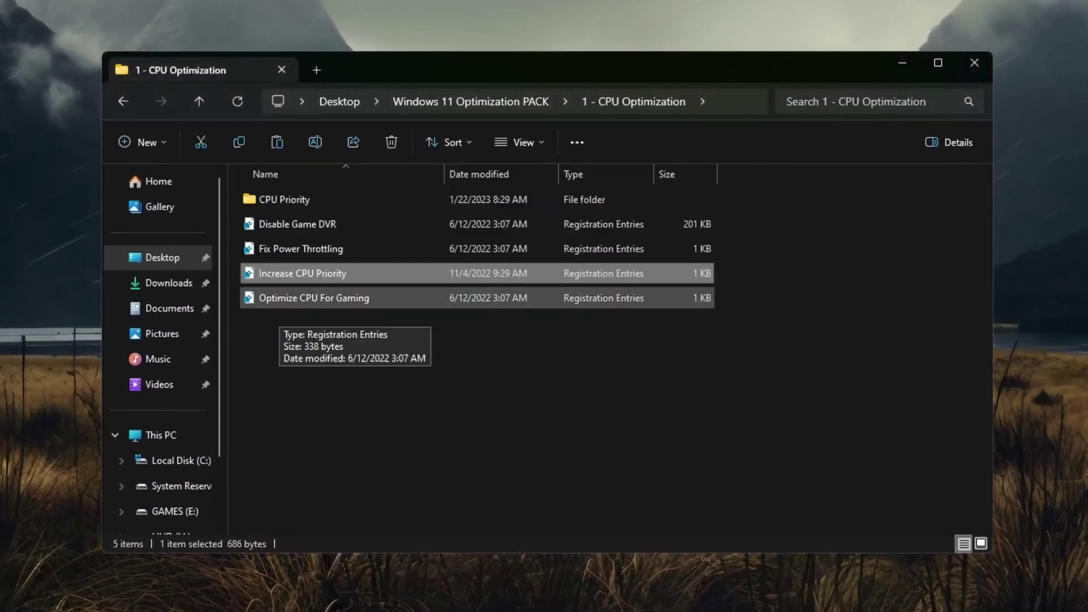
Add the Optimize CPU For Gaming registration entries to the registry, accepting the confirmation dialogs.
click(278, 300)
key(Return)
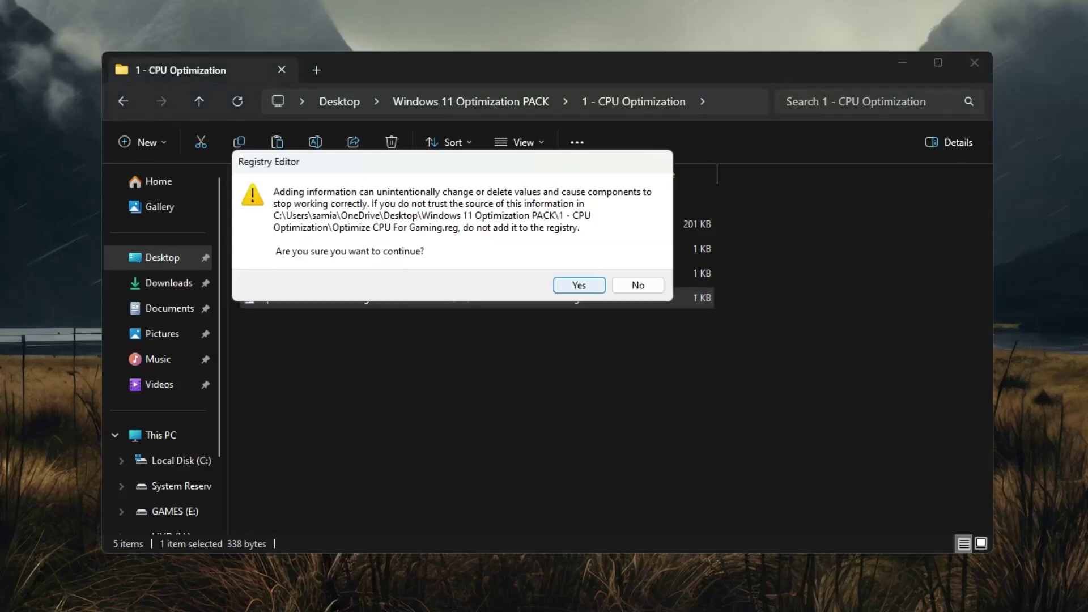
key(Return)
key(Return)
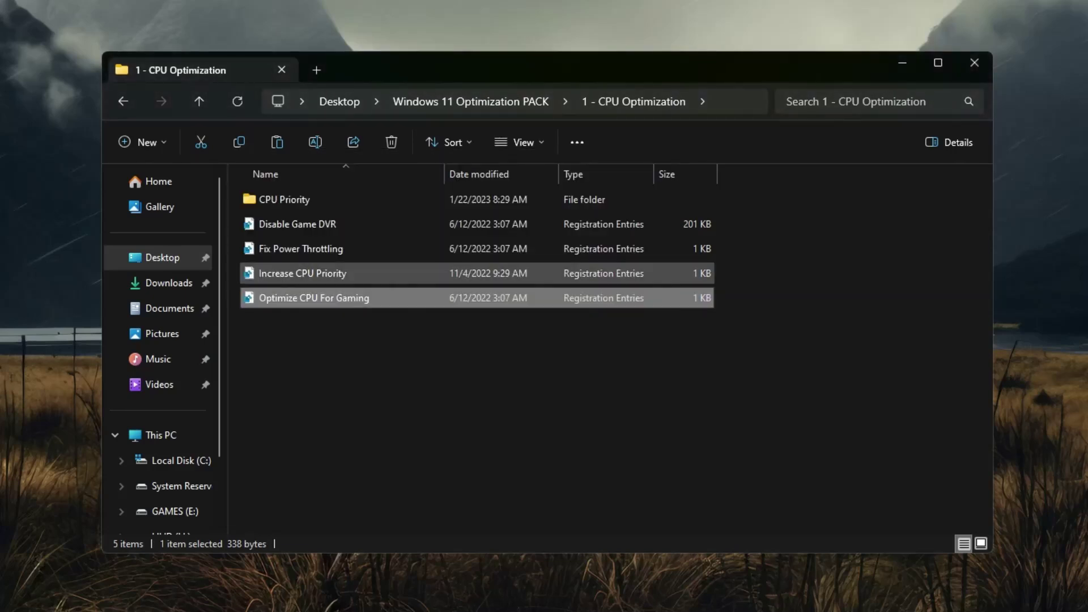
Add the AMD CPU Priority registration entries from the AMD subfolder of CPU Priority to the registry and confirm the dialogs.
double_click(283, 199)
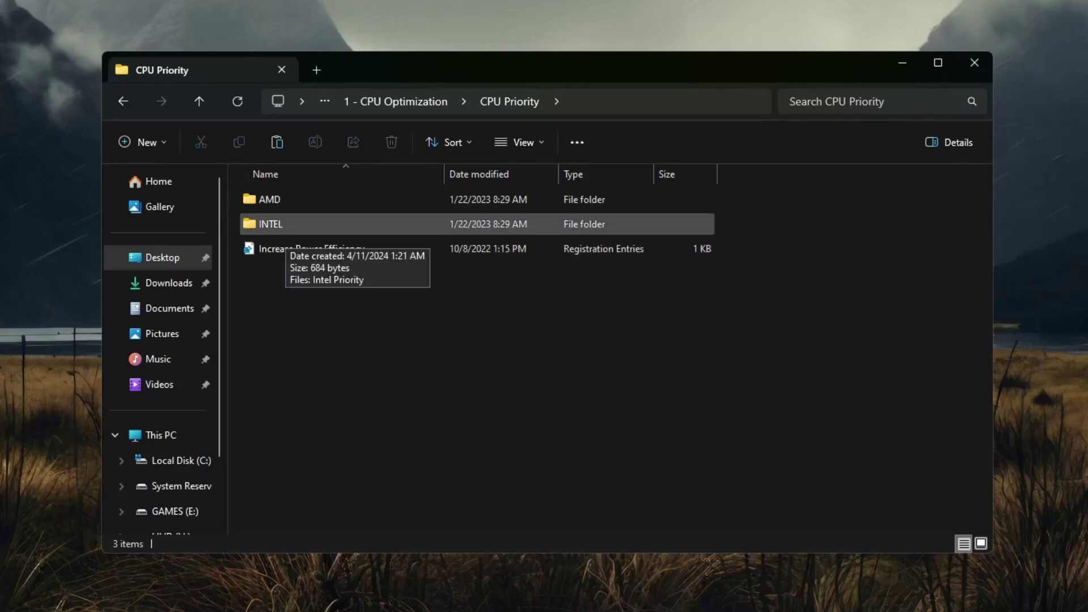
double_click(281, 200)
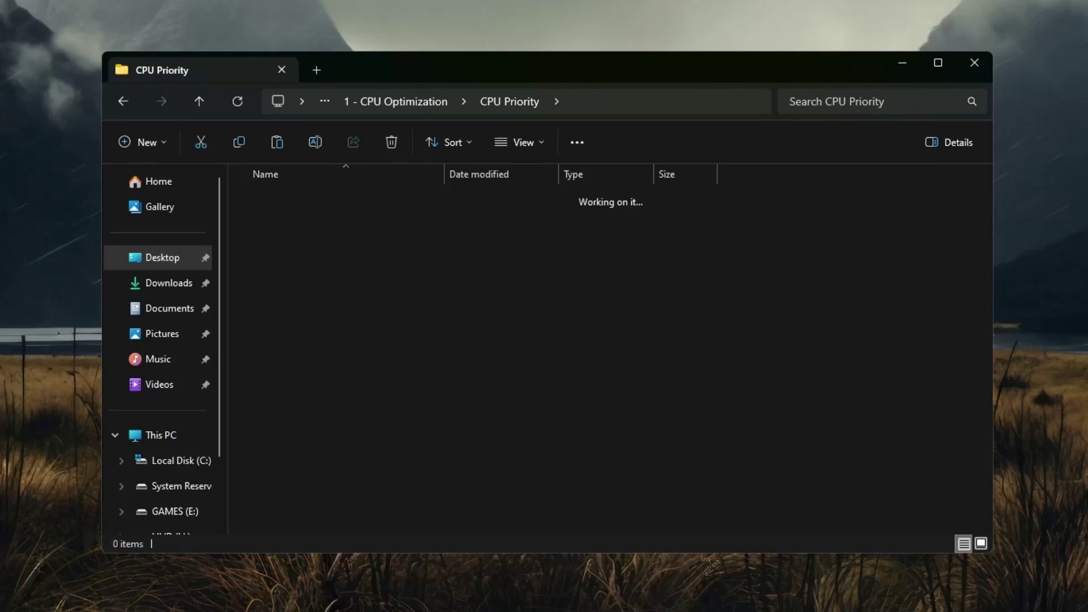
click(281, 200)
right_click(280, 199)
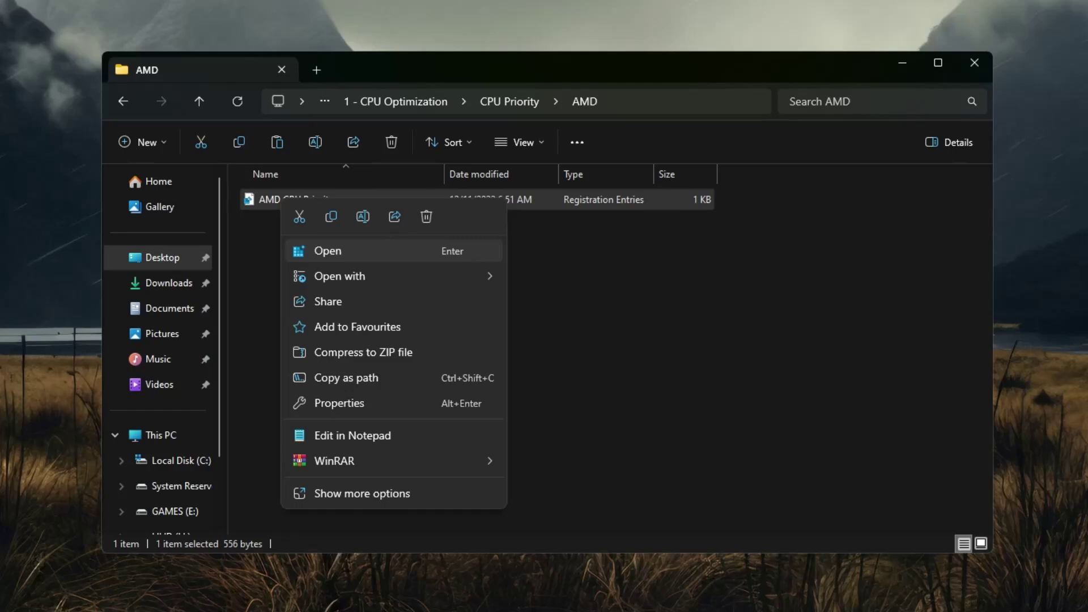
click(327, 251)
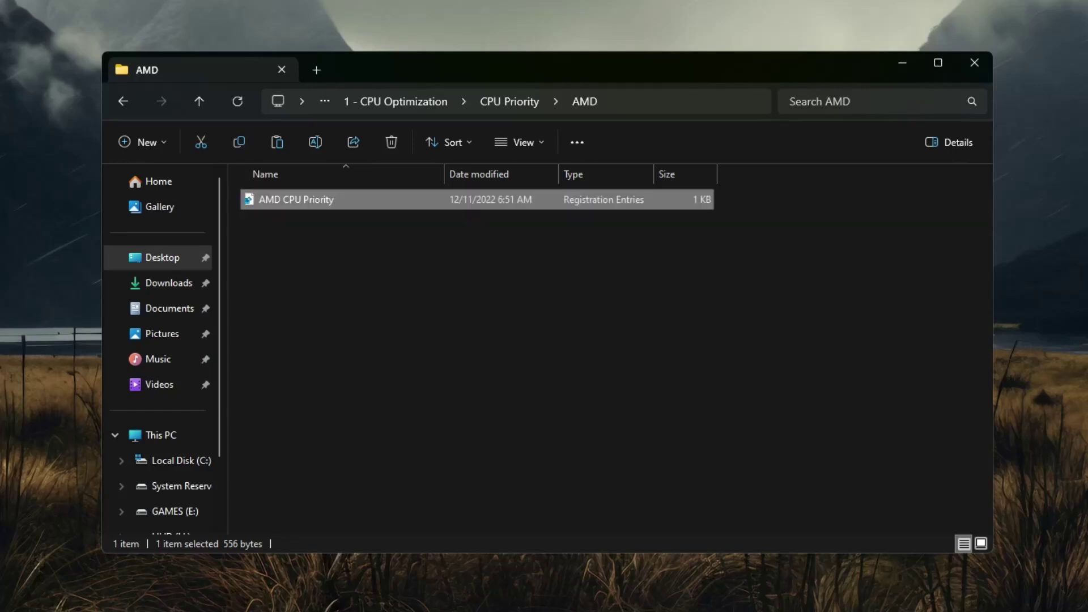
key(Return)
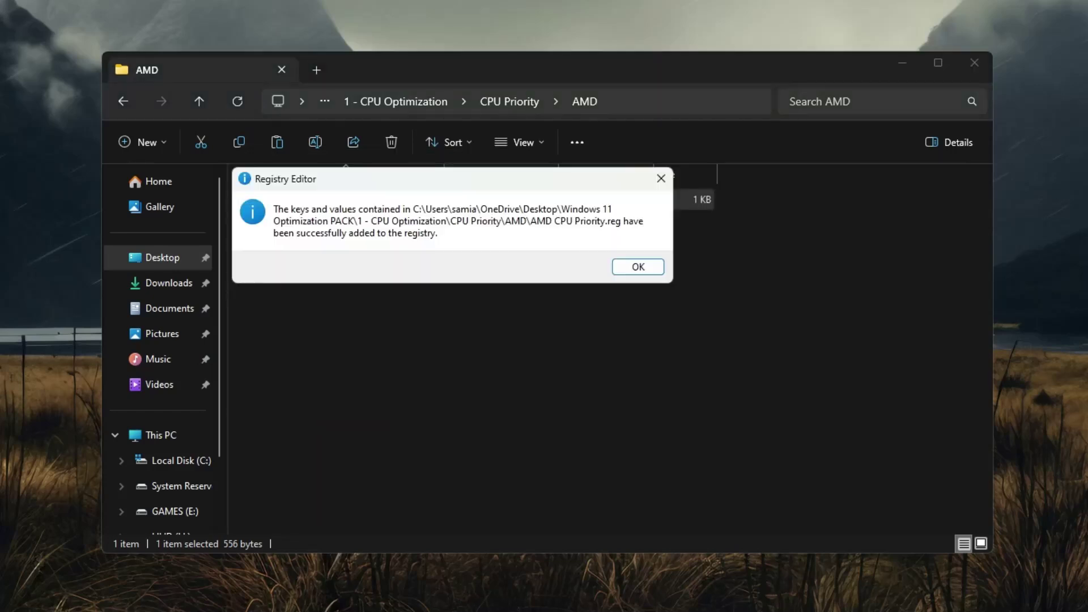
key(Return)
Go back to the CPU Priority folder and add the Increase Power Efficiency registration entries to the registry, confirming the dialogs.
key(alt+Left)
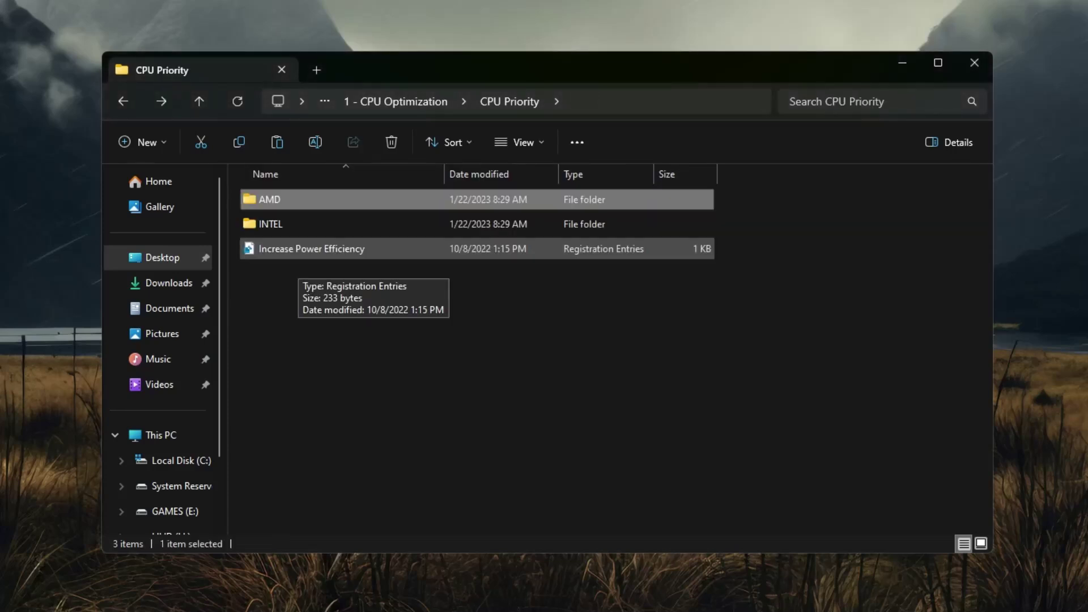
right_click(279, 249)
key(Escape)
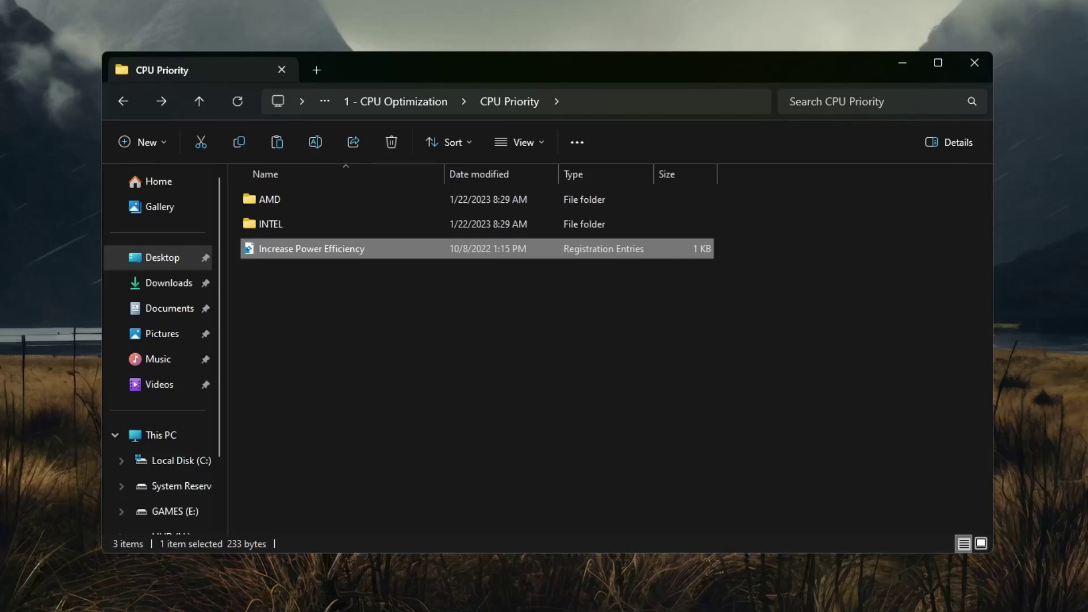
key(Return)
key(Return)
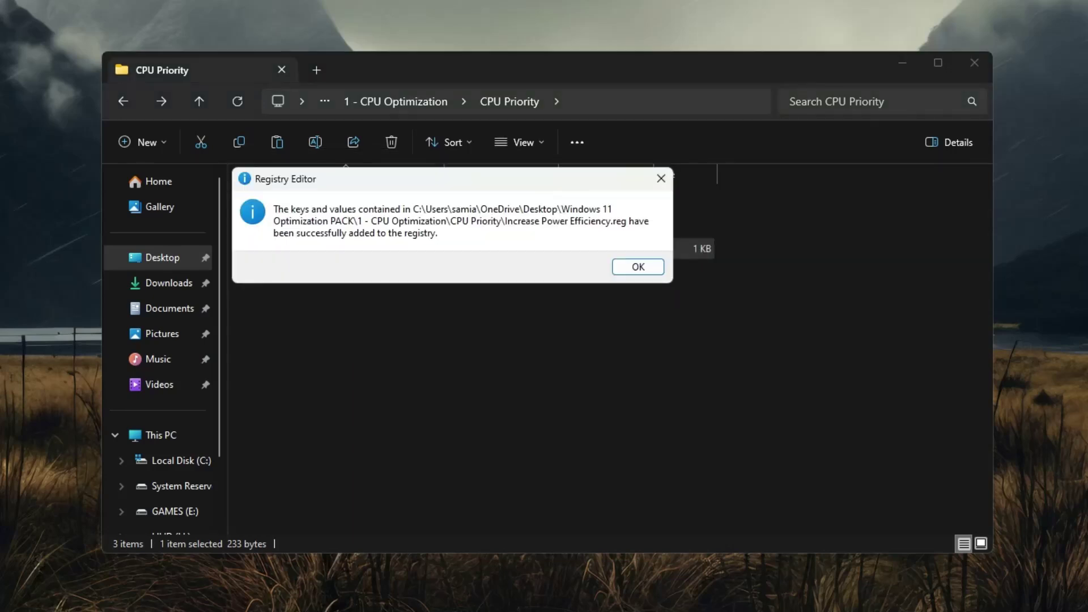
key(Return)
Return to the Windows 11 Optimization PACK folder and open the 2 - Ram Optimization folder.
key(alt+Left)
key(alt+Left)
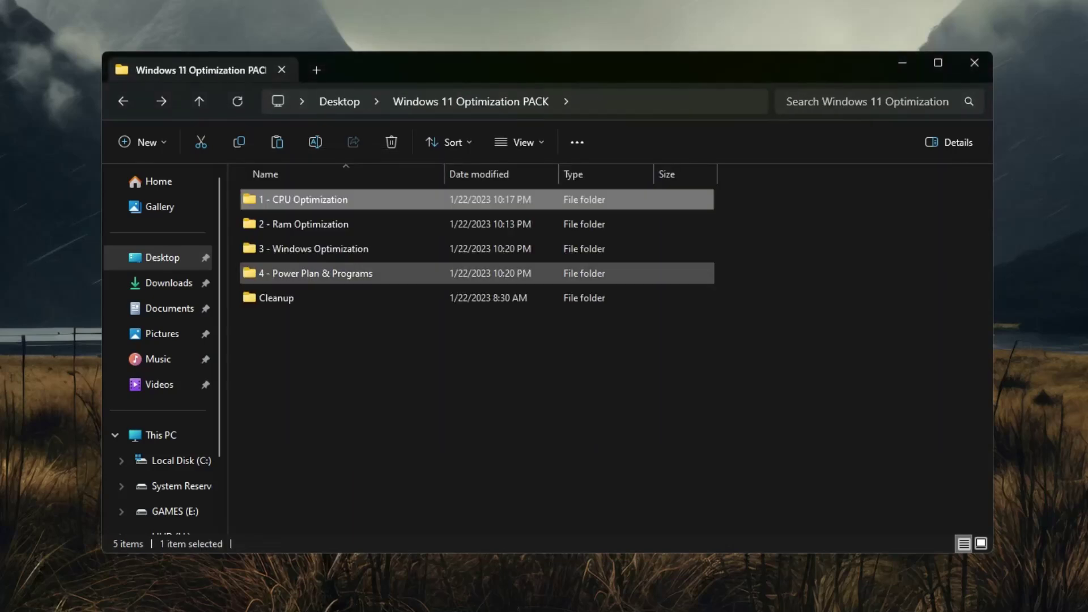
double_click(304, 224)
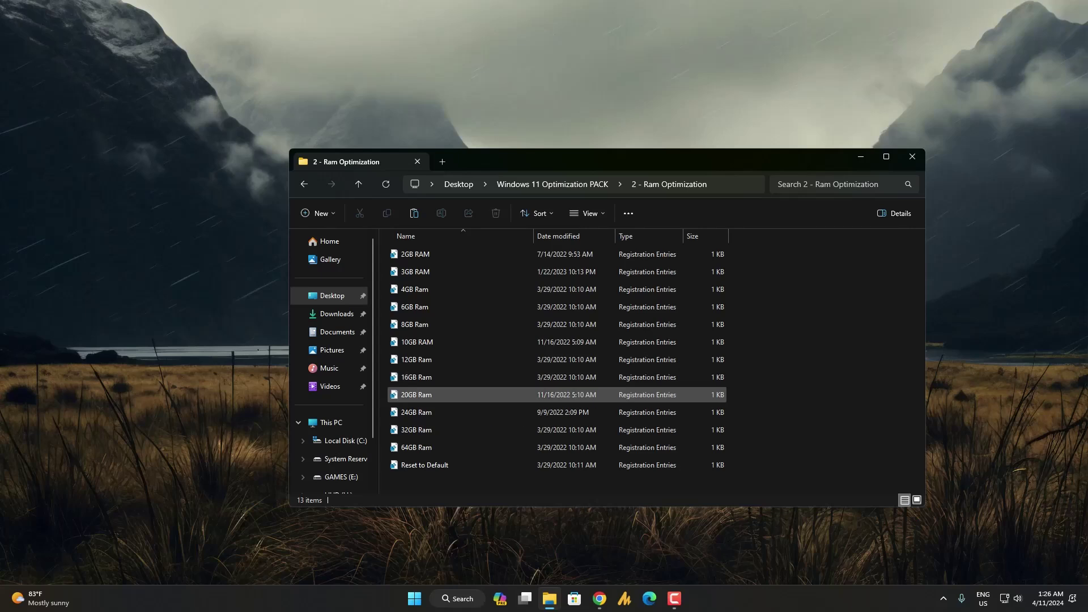
Search Windows for the System Information app with "system in", then close the search.
key(super)
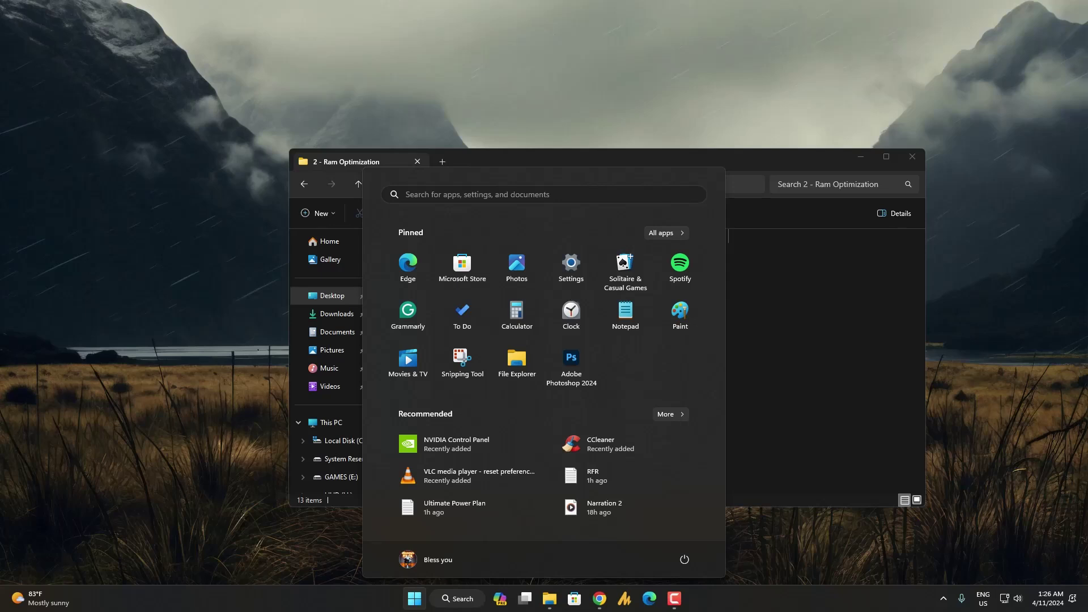
text(systein in)
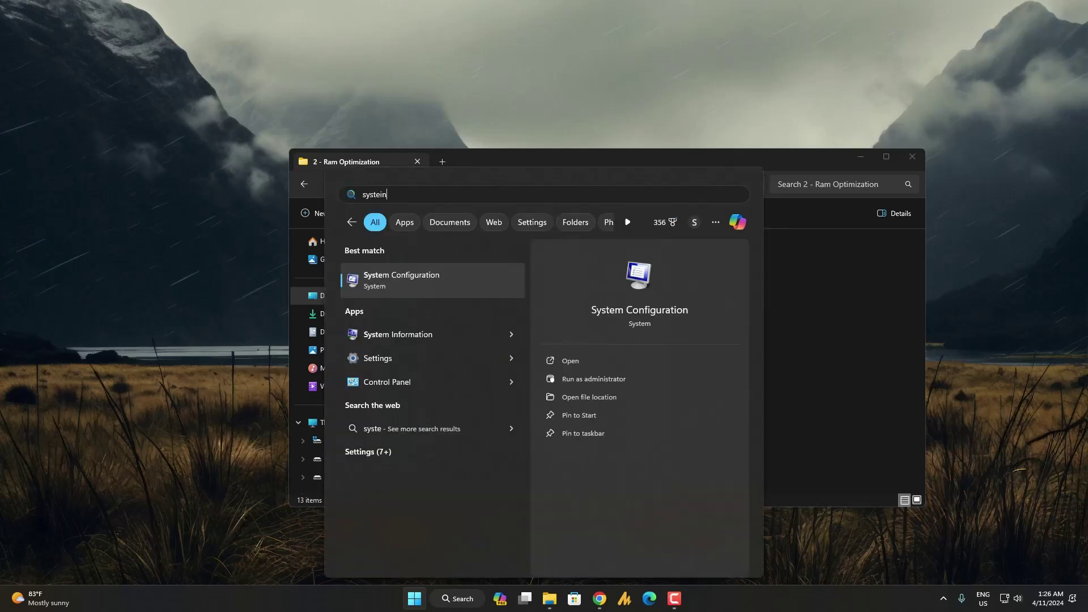
key(BackSpace)
key(BackSpace)
key(BackSpace)
key(BackSpace)
key(BackSpace)
text(m)
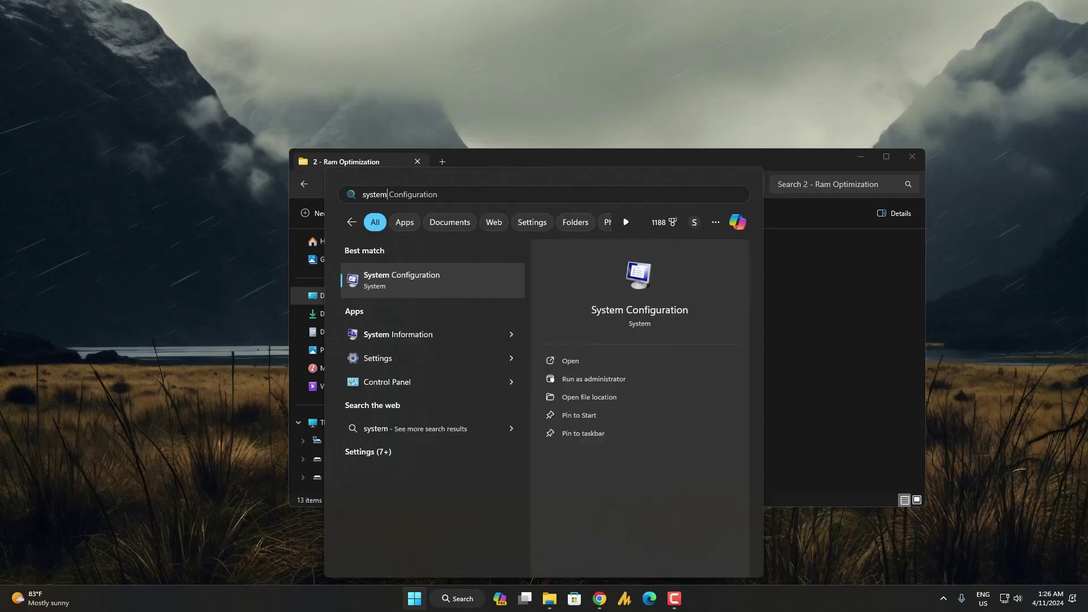
text( in)
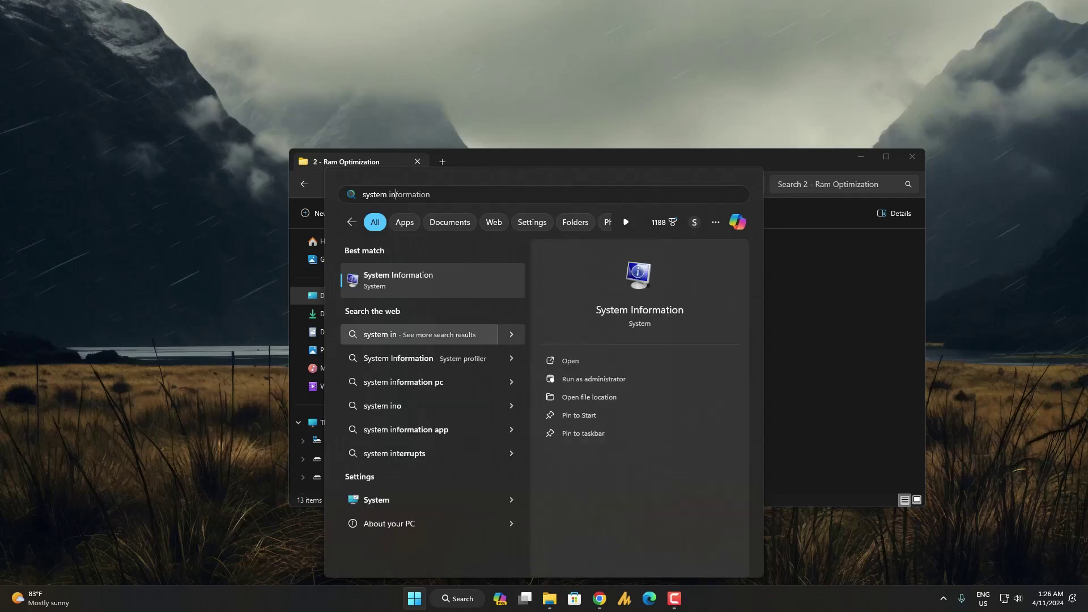
key(Escape)
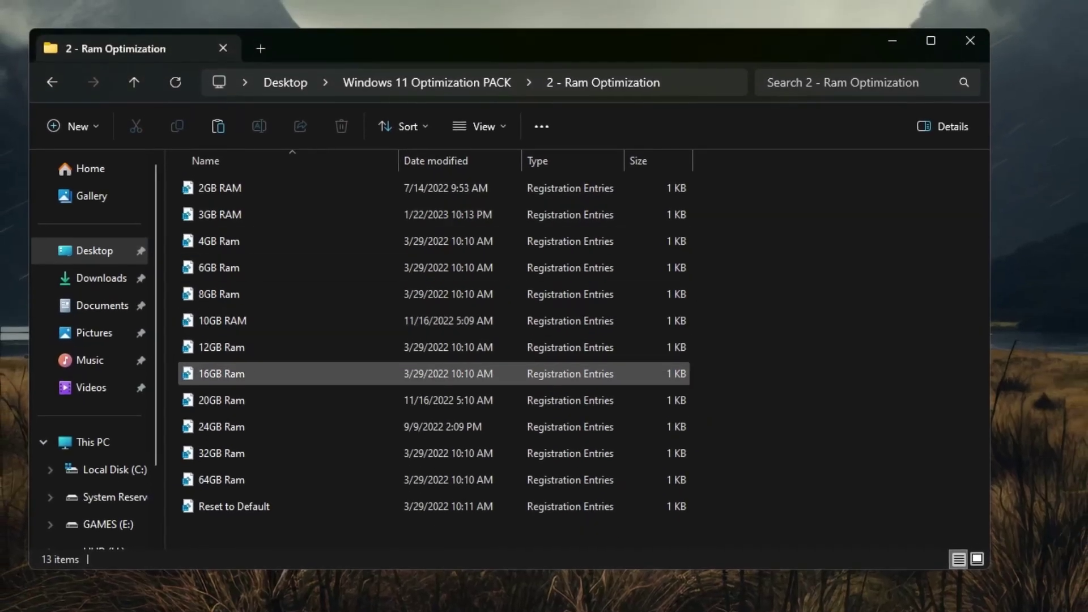
Add the 16GB Ram registration entries from the 2 - Ram Optimization folder to the registry and confirm the dialogs.
right_click(197, 373)
click(191, 374)
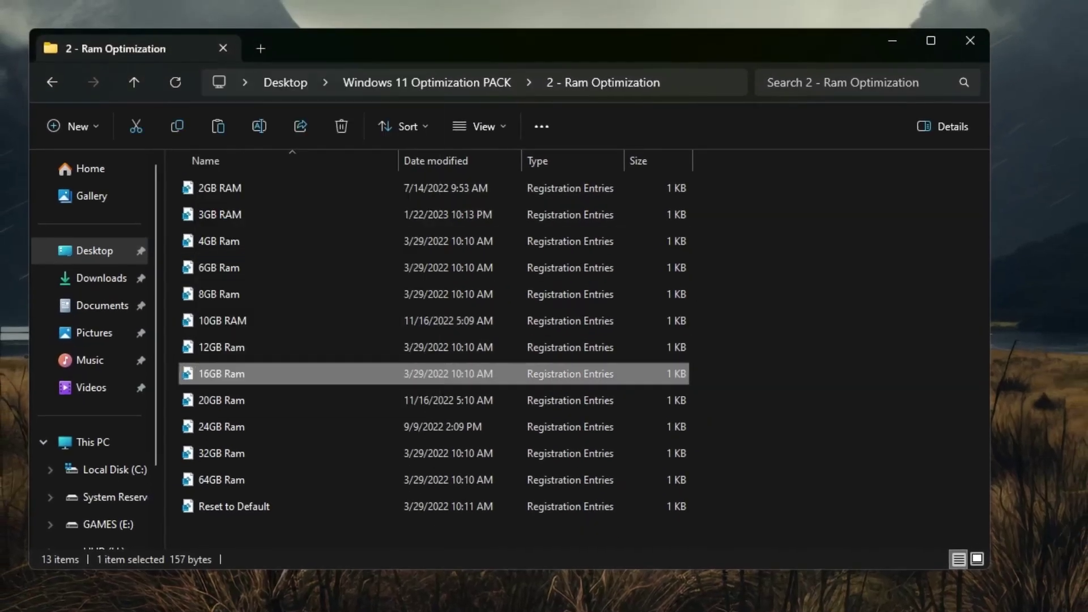
right_click(230, 374)
click(279, 92)
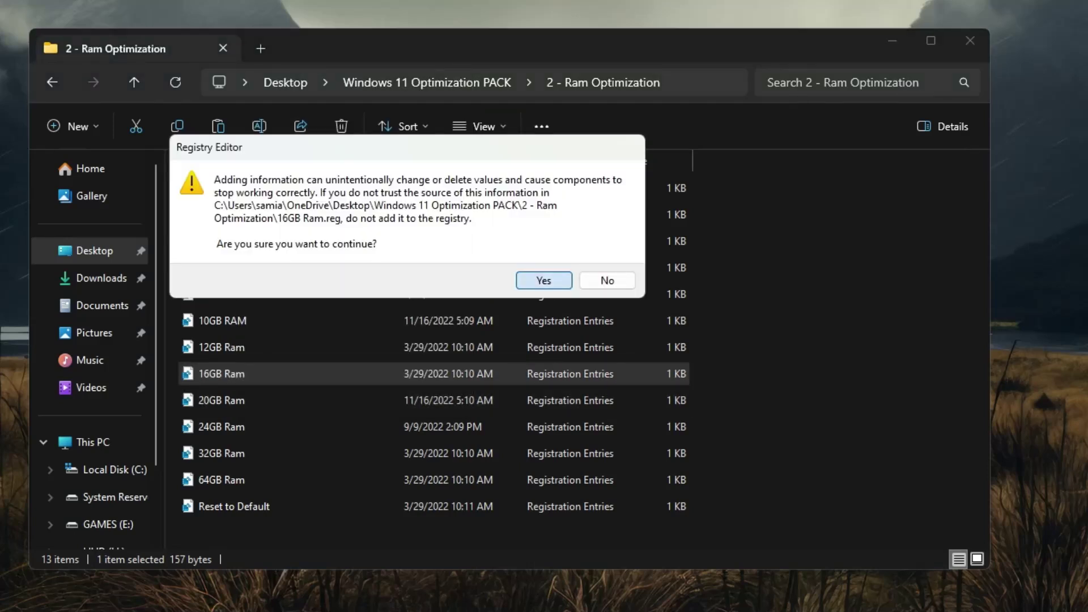
click(544, 279)
click(607, 260)
Open the pack's 3 - Windows Optimization folder and add the Boost PC Responsiveness registration entries to the registry, confirming the dialogs.
key(alt+Left)
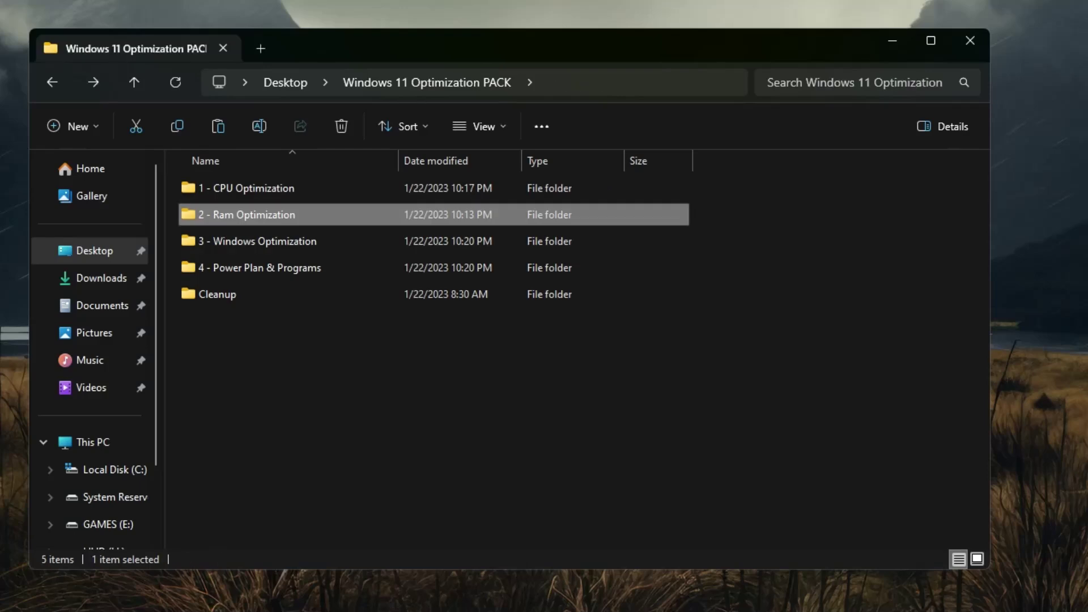
key(Down)
key(Return)
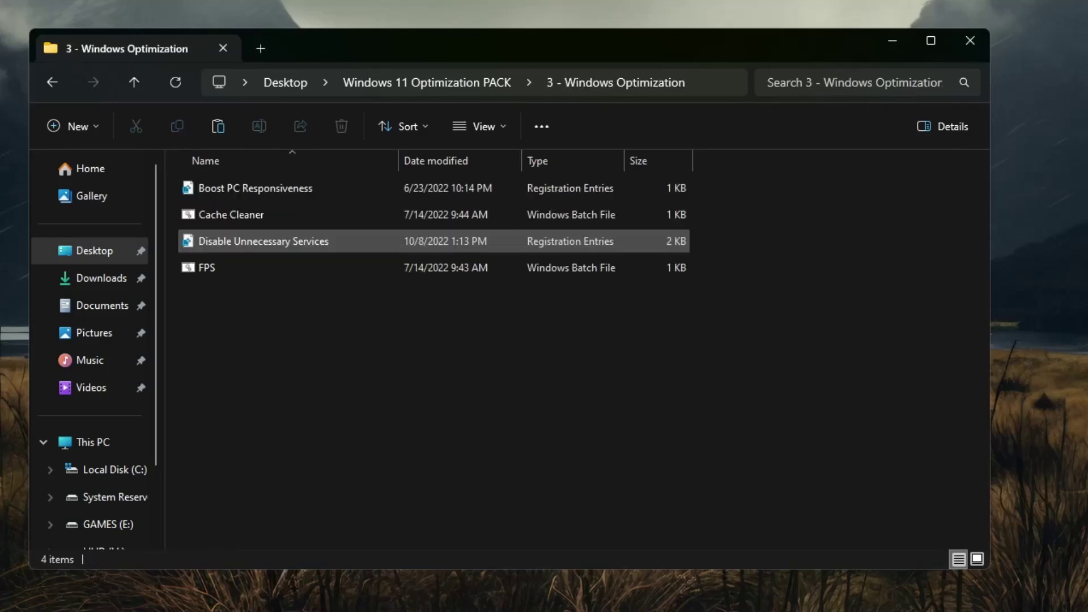
key(Up)
key(Up)
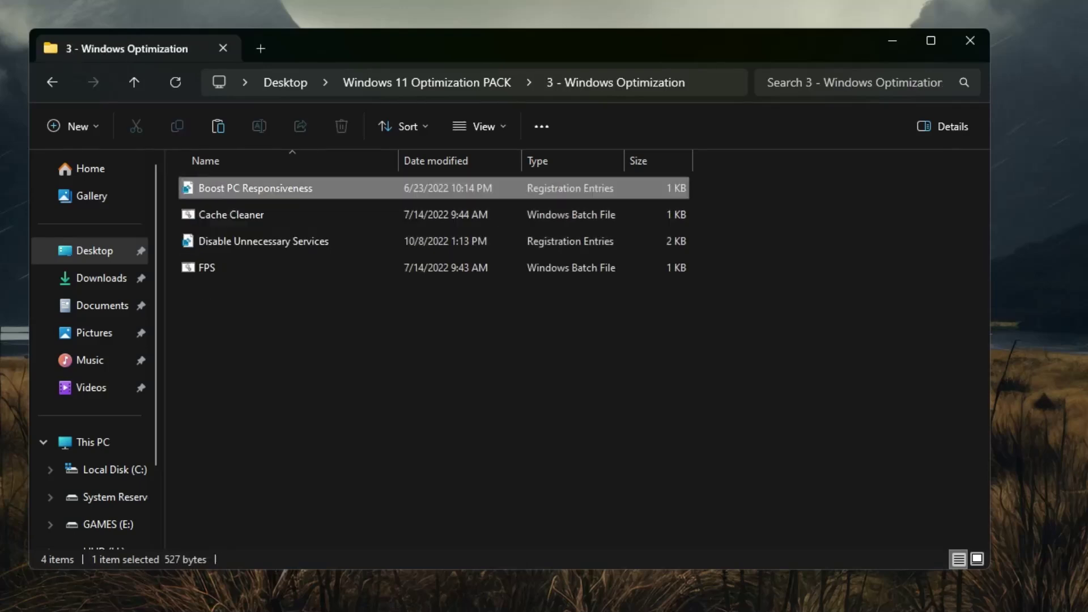
key(shift+F10)
key(Down)
key(Escape)
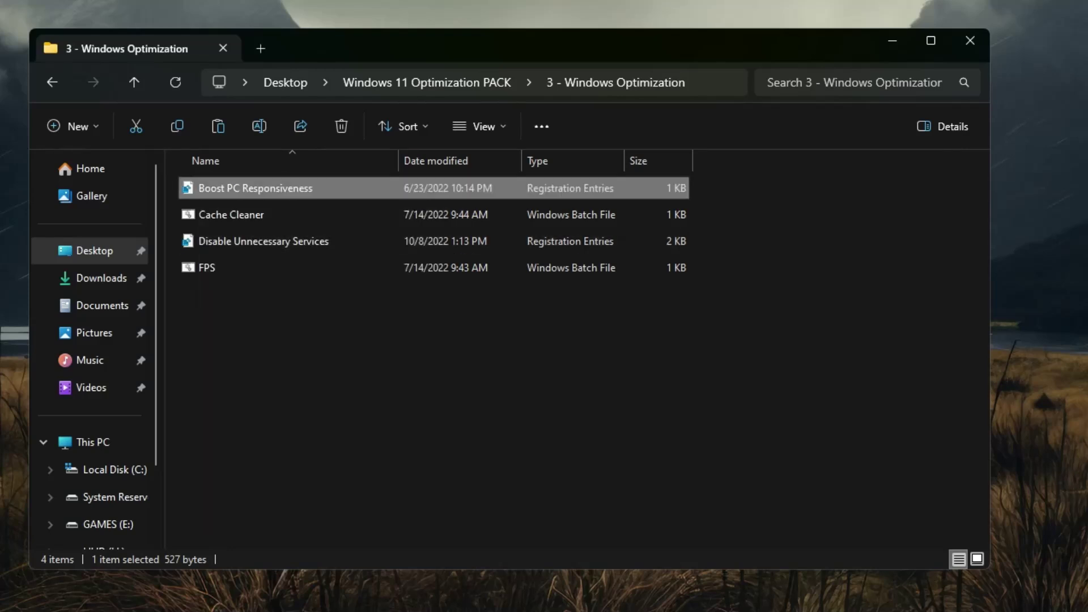
key(Return)
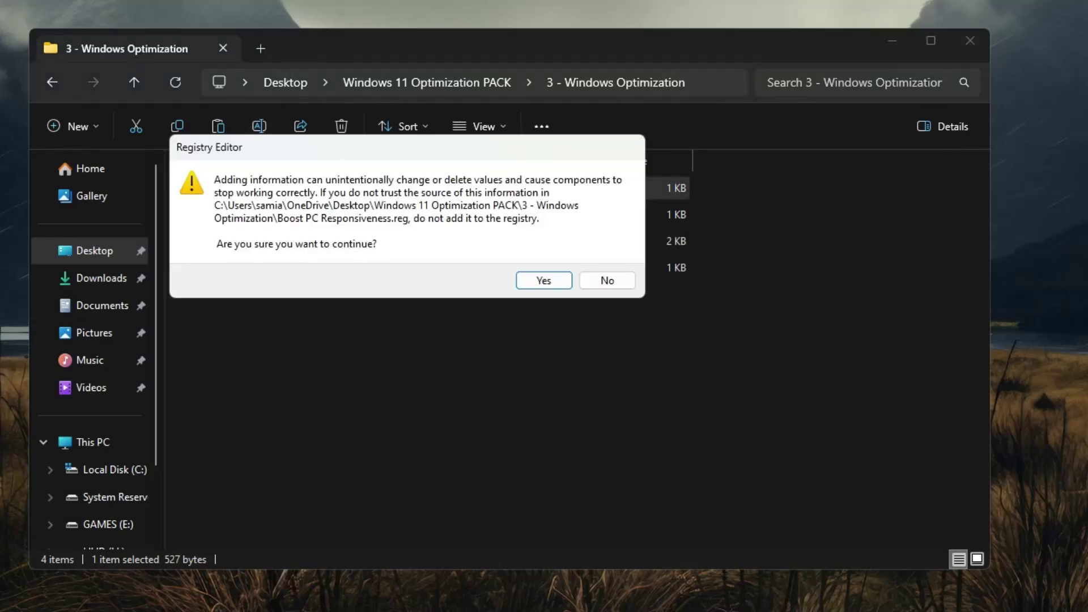
key(Return)
Run the Cache Cleaner batch file from the 3 - Windows Optimization folder as administrator.
click(231, 214)
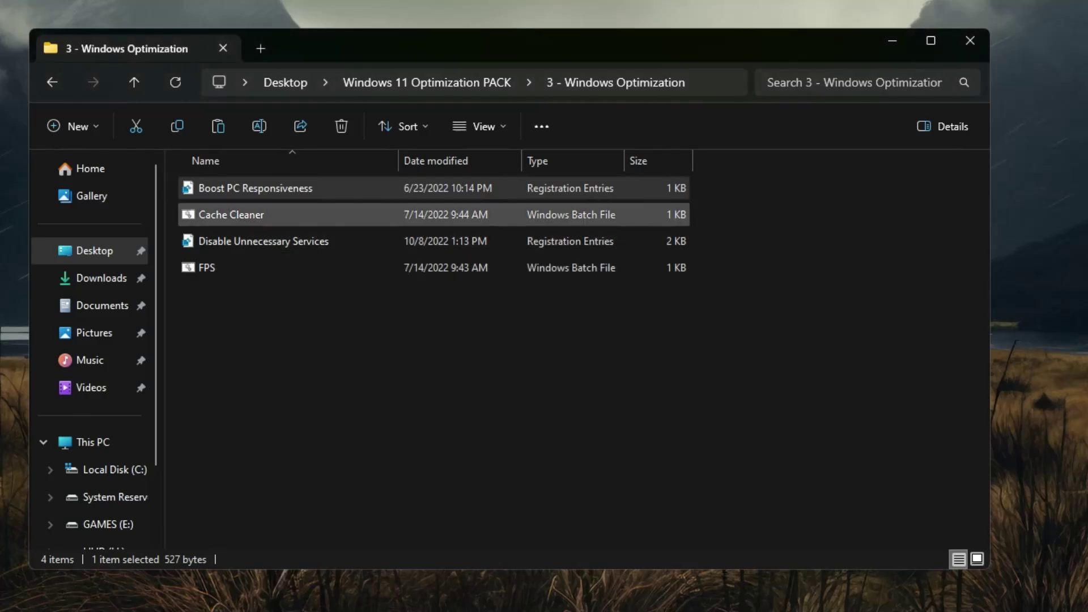
right_click(214, 216)
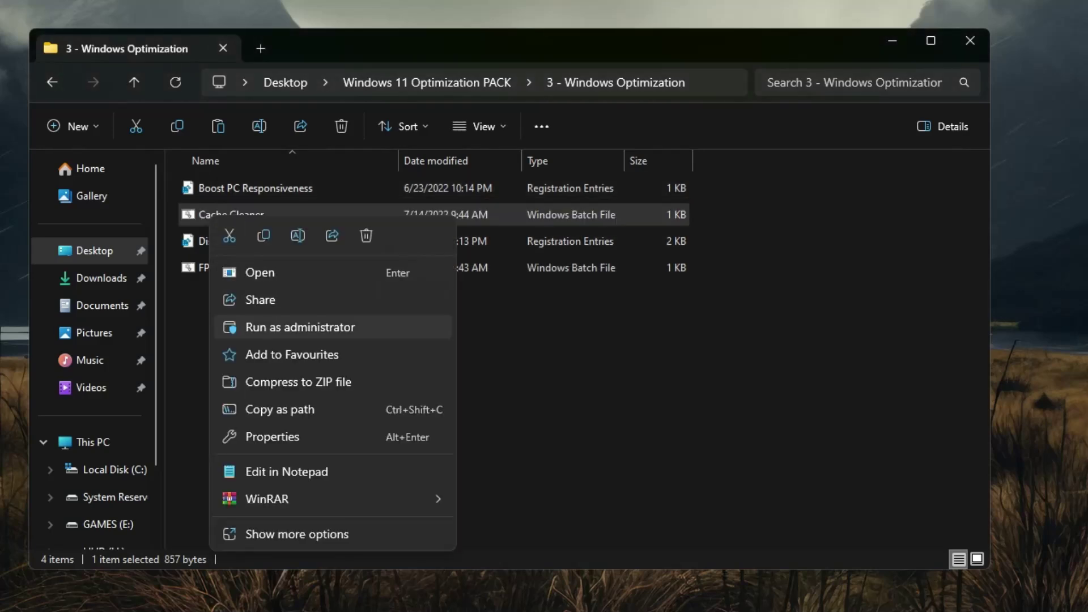
click(300, 327)
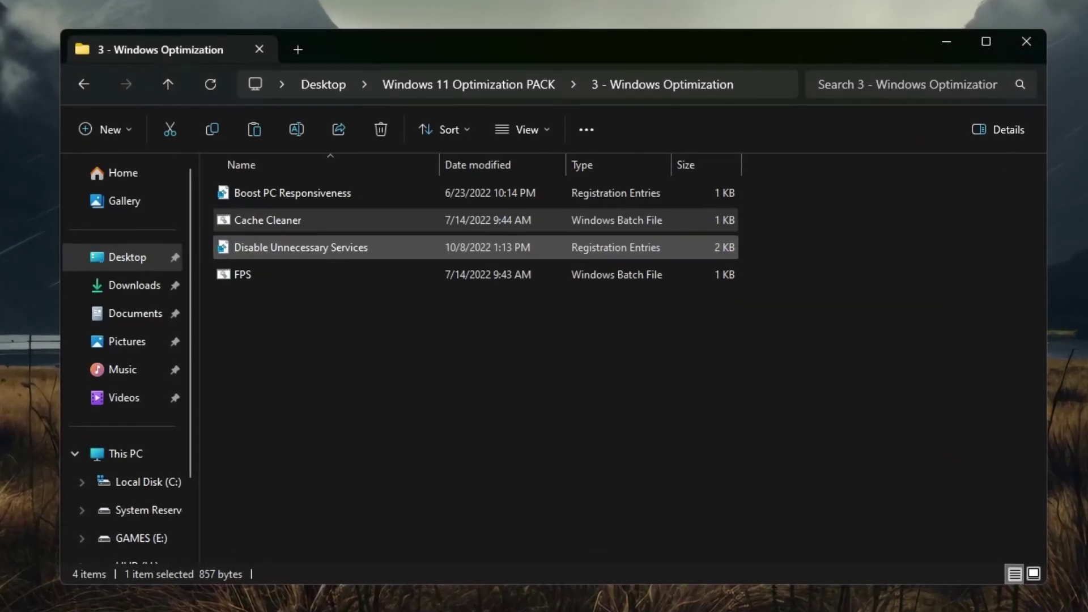
Add the Disable Unnecessary Services registration entries to the registry and approve the change.
click(252, 248)
right_click(253, 250)
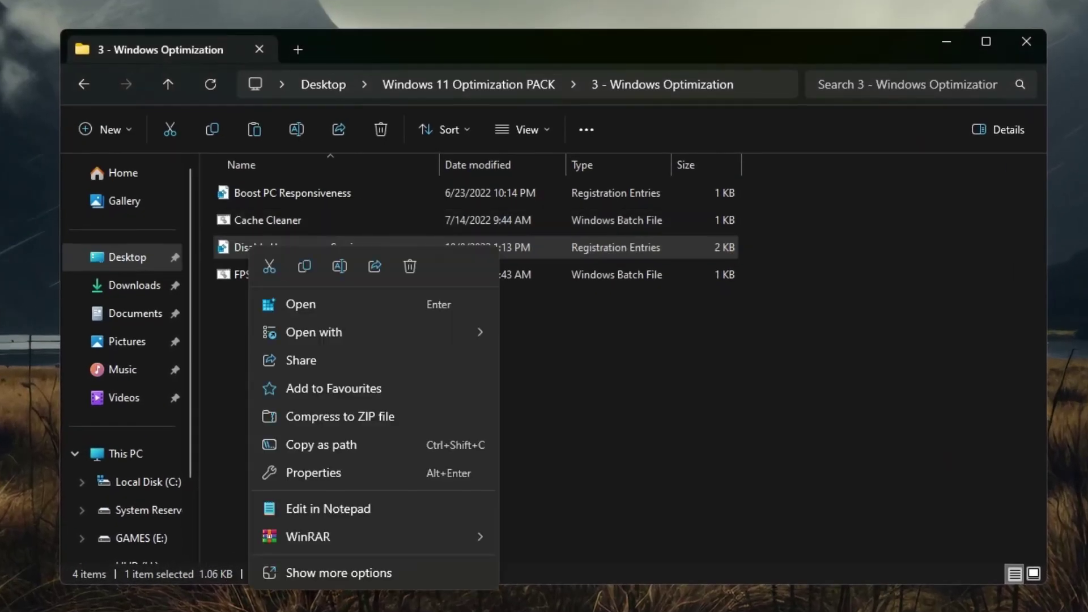
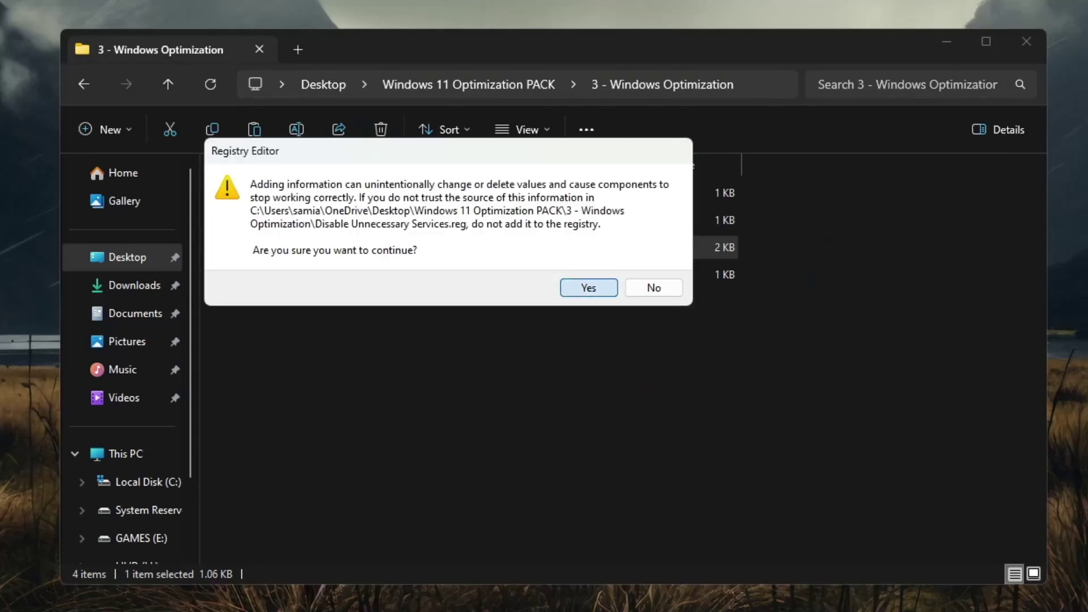
click(590, 287)
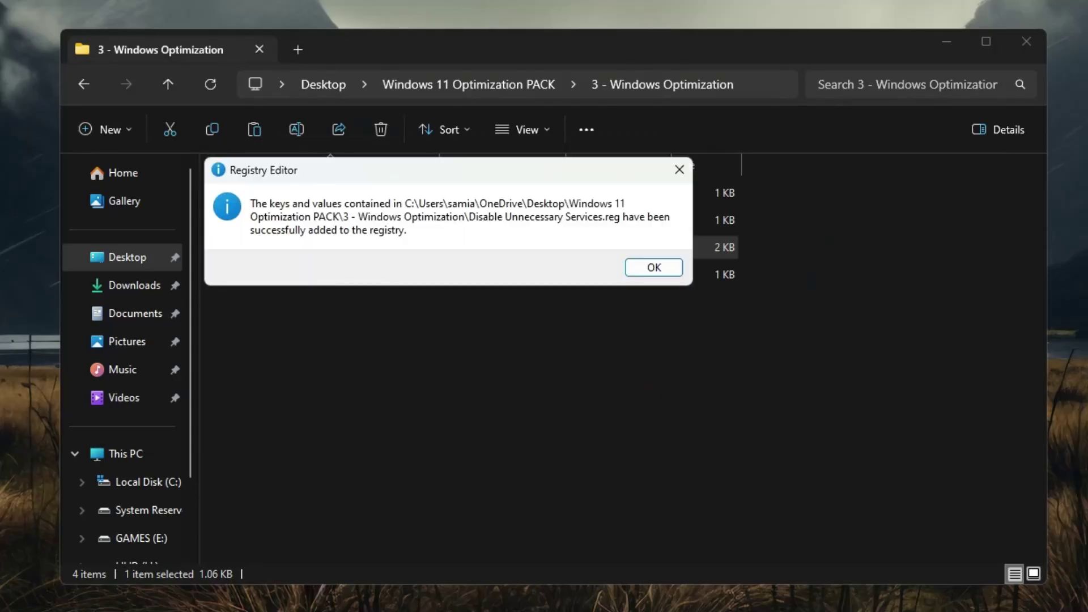
Dismiss the registry message and open the FPS batch file in Notepad to examine its commands.
click(653, 267)
right_click(229, 274)
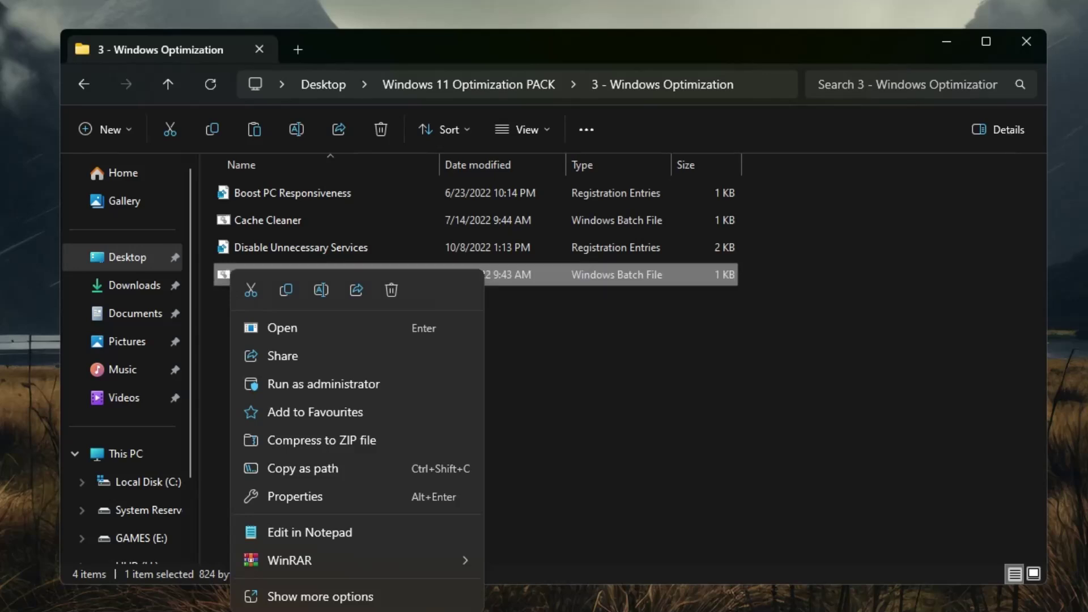
click(567, 340)
click(566, 275)
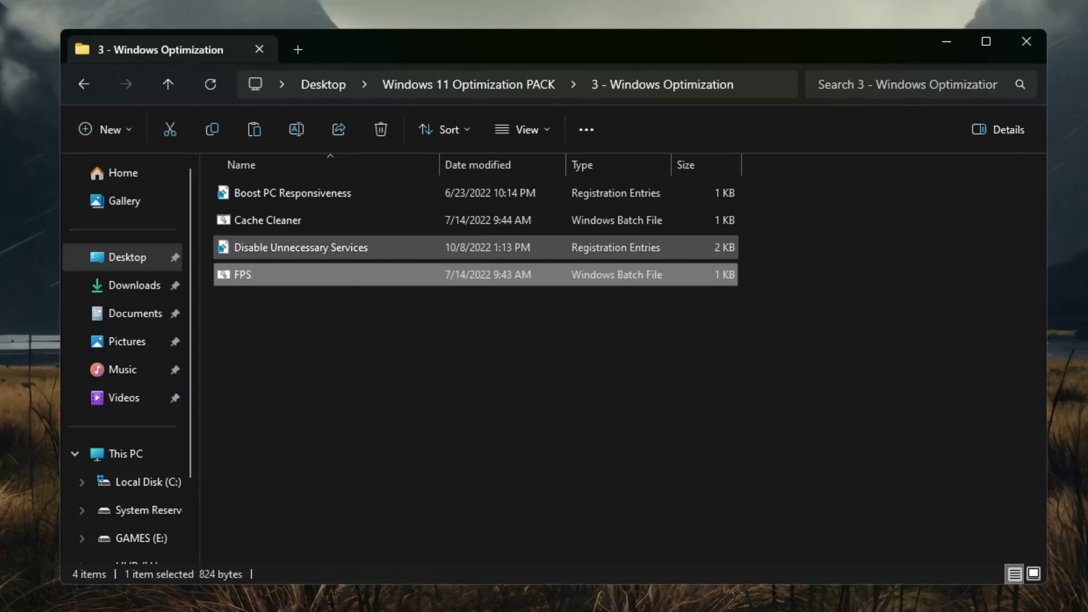
right_click(248, 274)
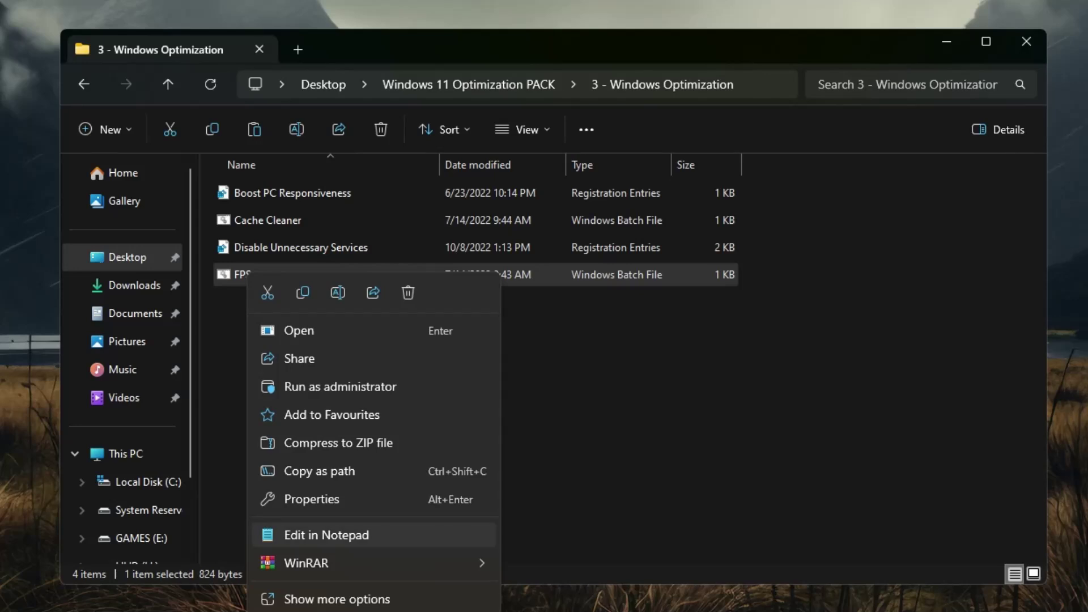
click(325, 535)
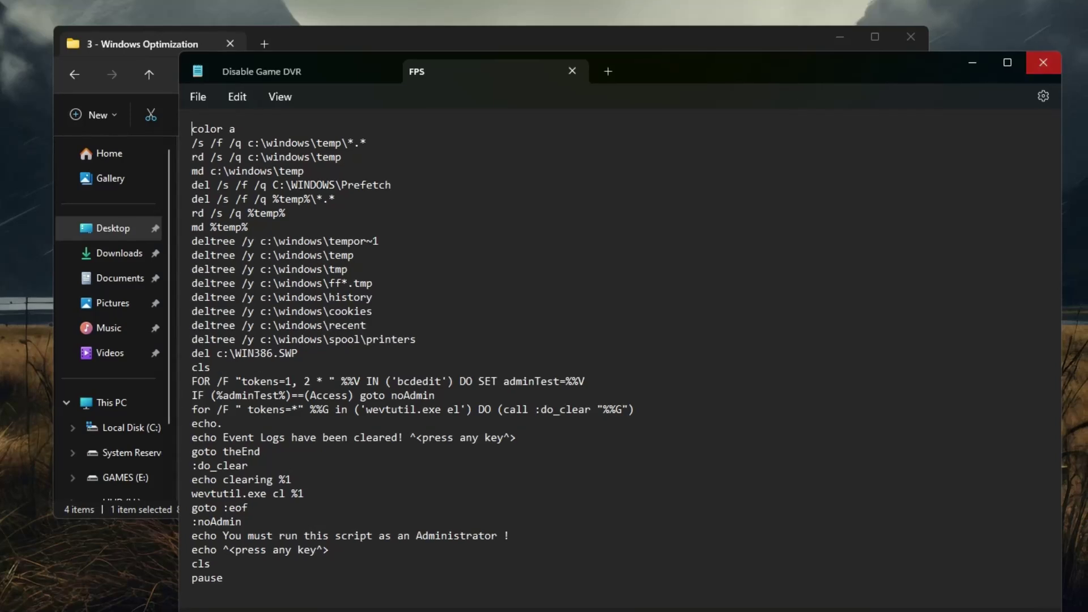
Close Notepad and run the FPS batch file from the 3 - Windows Optimization folder as administrator.
click(1043, 62)
right_click(209, 245)
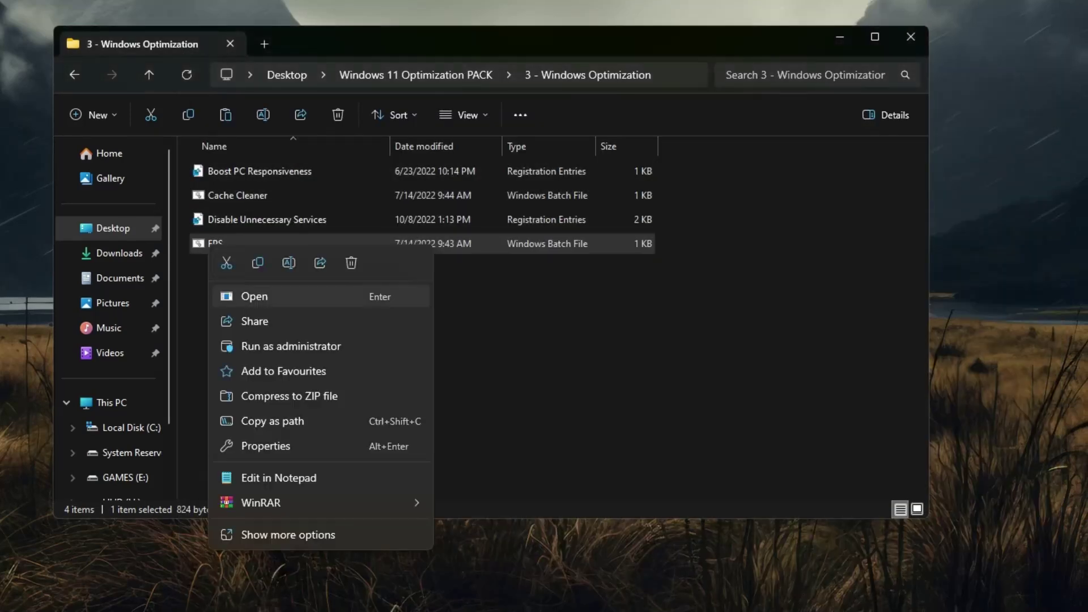
click(283, 346)
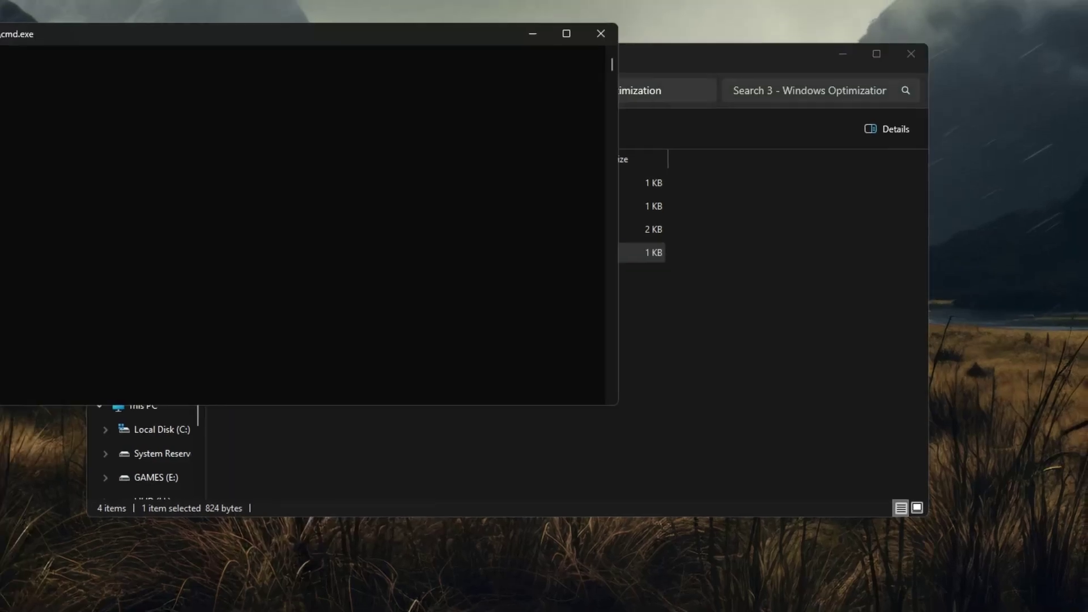
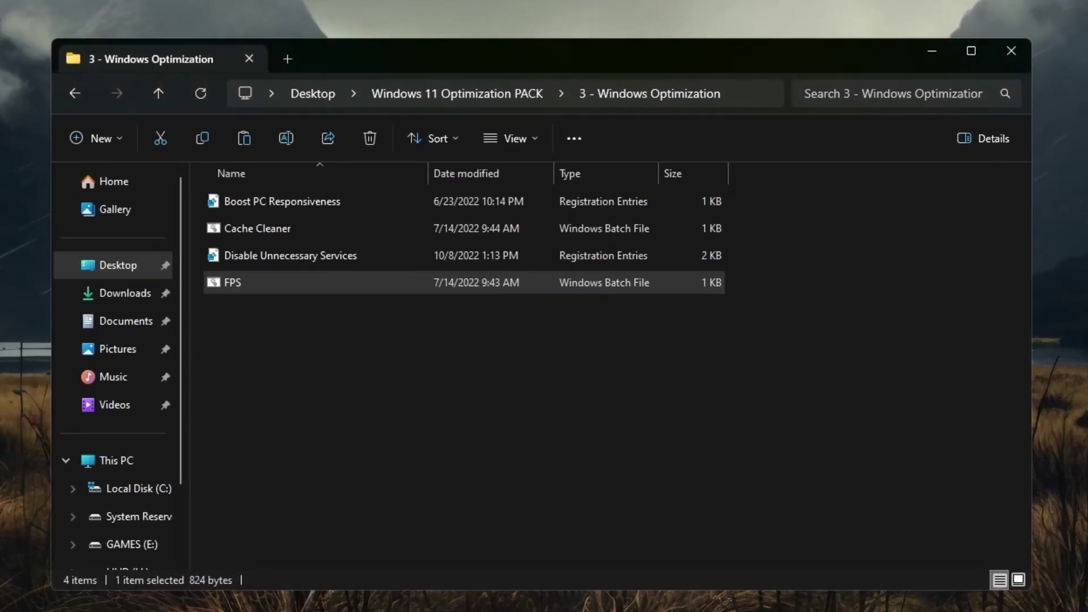
Open the Ultimate Power Plan document from the pack's 4 - Power Plan & Programs folder and select its powercfg -duplicatescheme command line.
key(alt+Left)
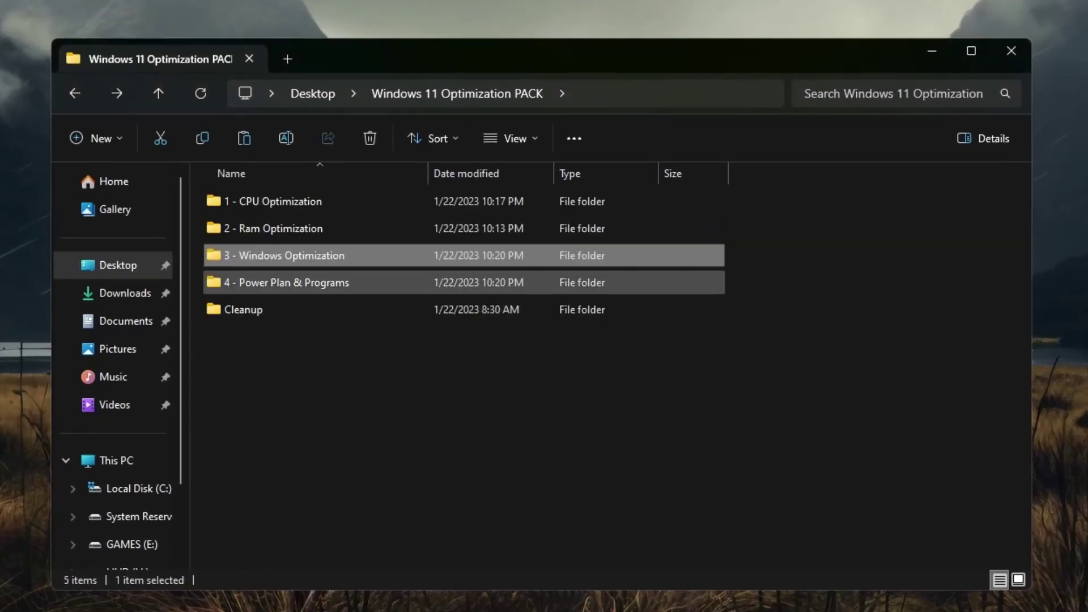
click(286, 282)
key(Return)
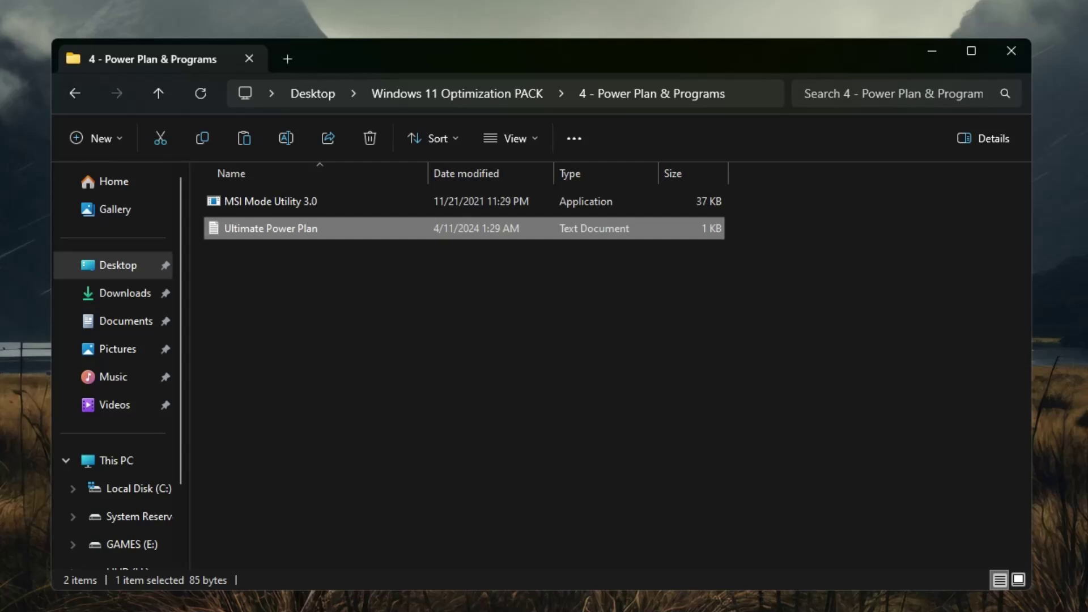
right_click(287, 231)
key(Return)
key(shift+End)
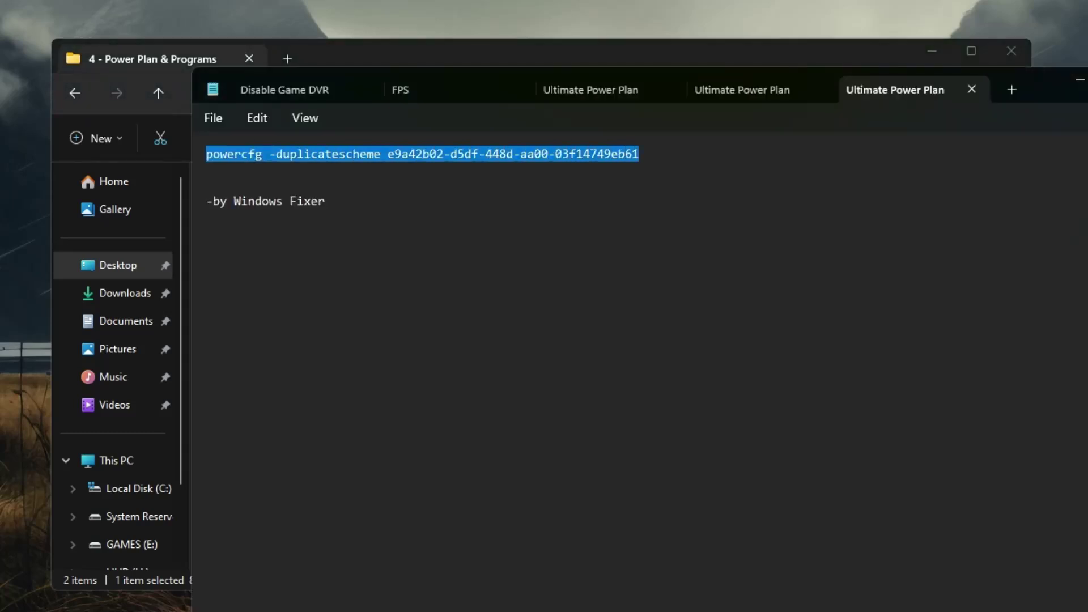
Search for cmd and launch Command Prompt as administrator.
key(super)
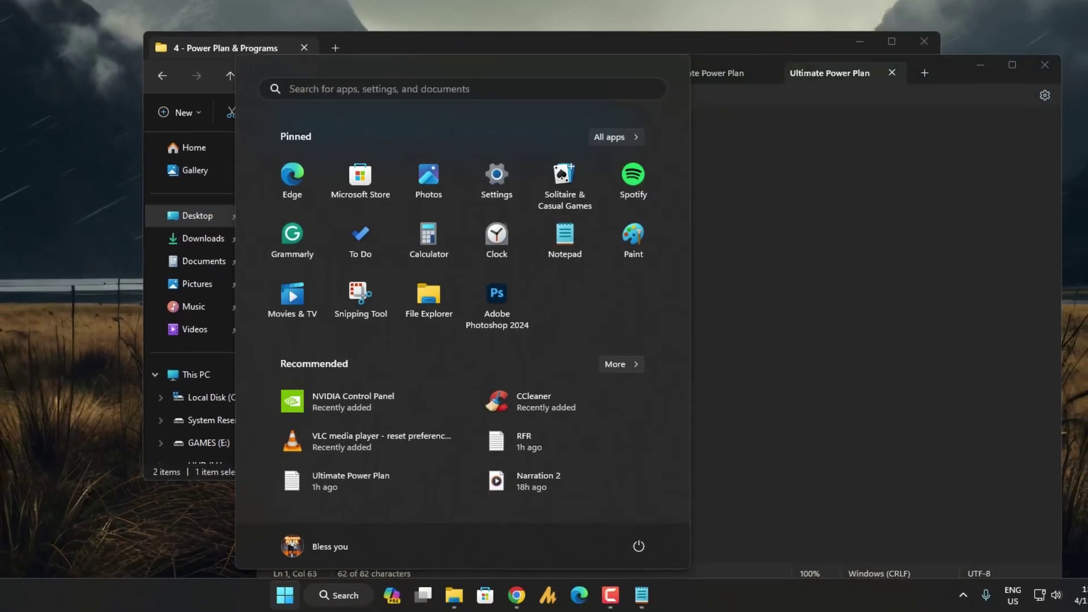
text(cmd)
key(shift+F10)
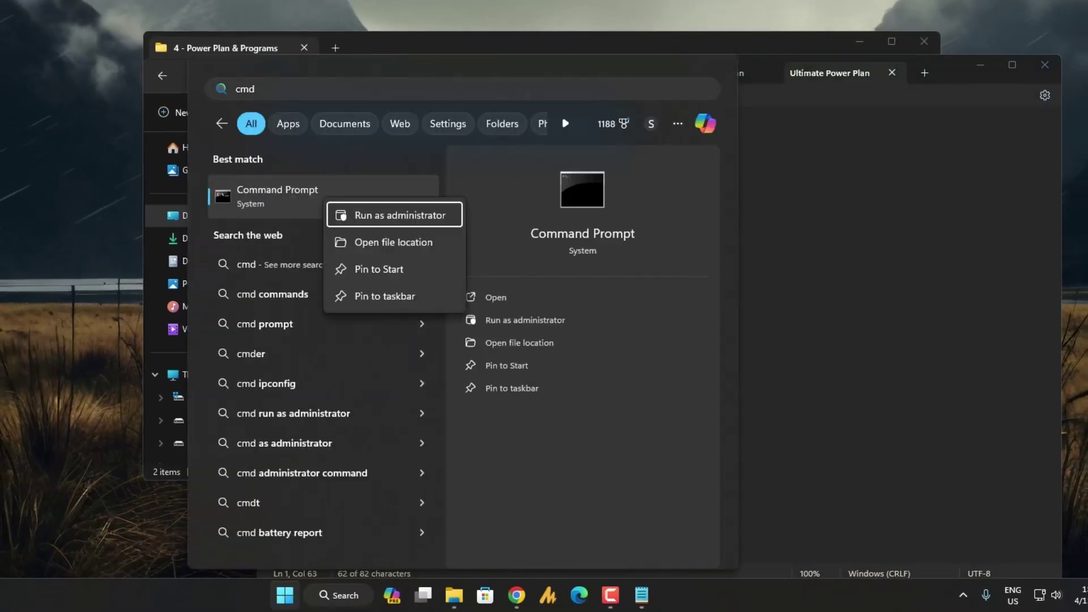